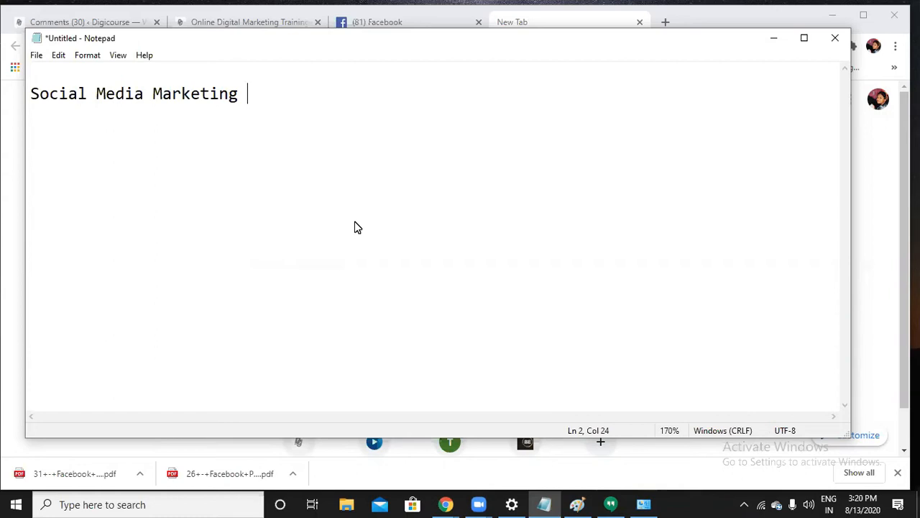
Add the line "Facebook Ads" below the "Social Media Marketing" heading in the notes
key(Return)
text(Facebook )
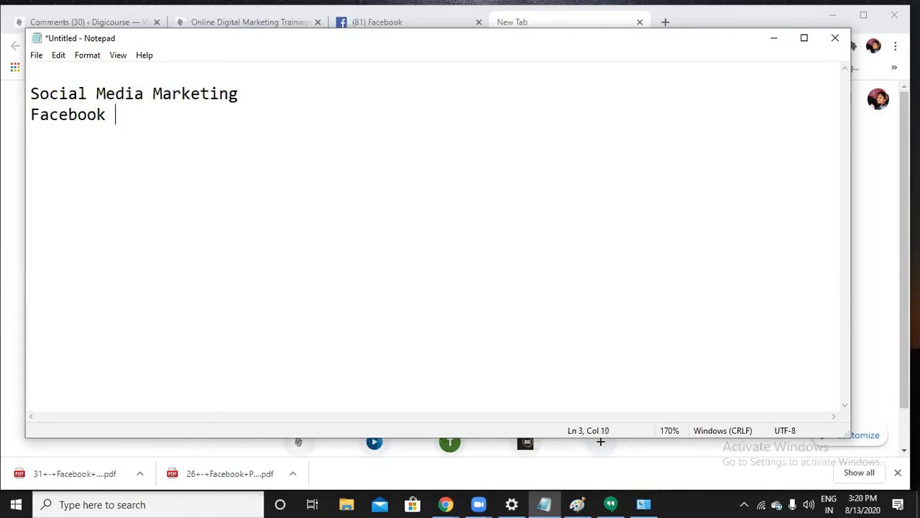
text(Ads)
Switch to the Facebook page in Chrome and look through the news feed for examples of sponsored ads
click(781, 44)
click(456, 29)
scroll(413, 216, down, 7)
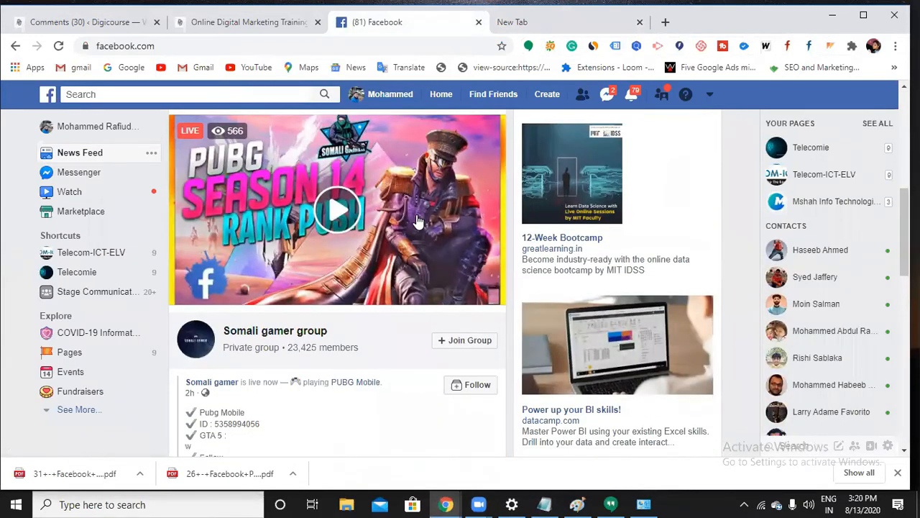
scroll(417, 221, down, 8)
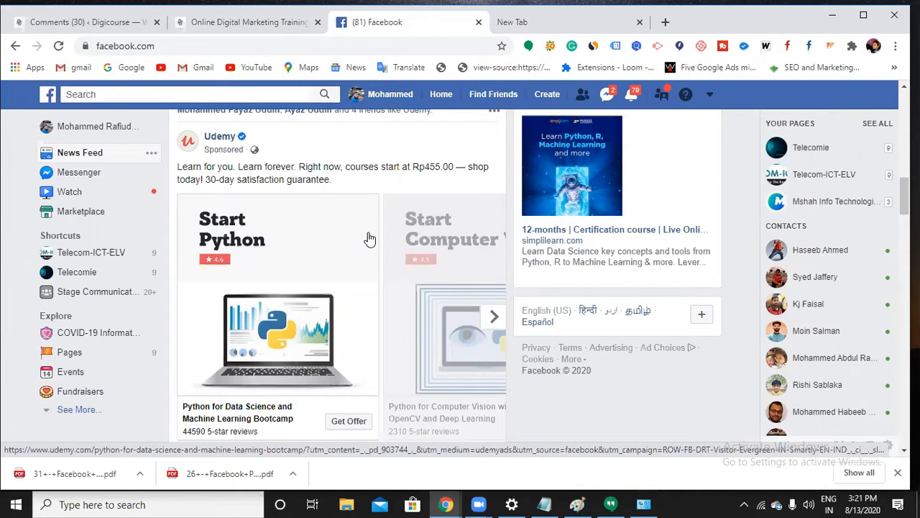
scroll(368, 237, up, 15)
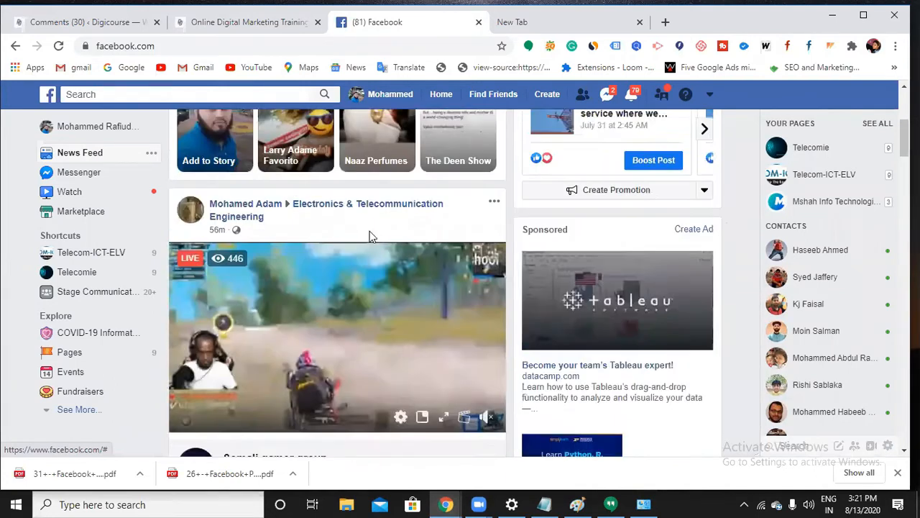
scroll(245, 324, down, 1)
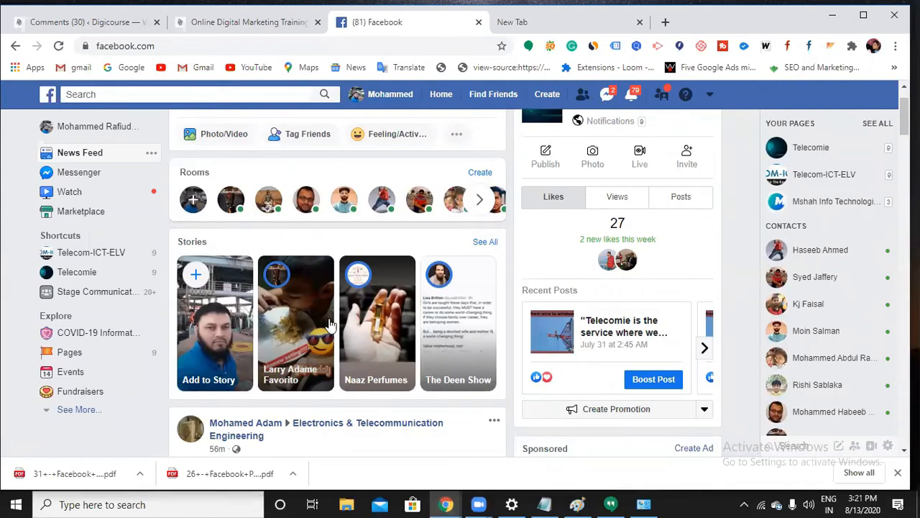
Switch back to Notepad and, after a blank line, add the lines "Business manager" and "Ads Manager"
click(542, 504)
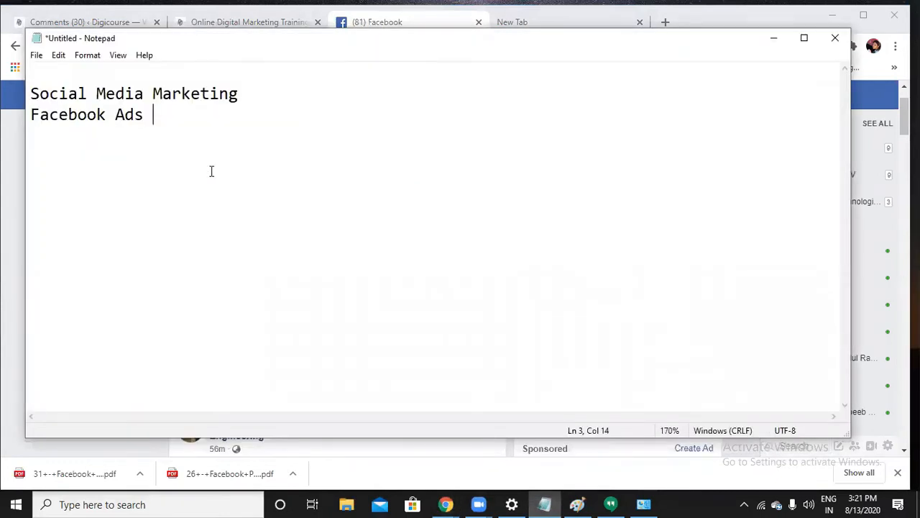
key(Return)
key(Return)
text(Business )
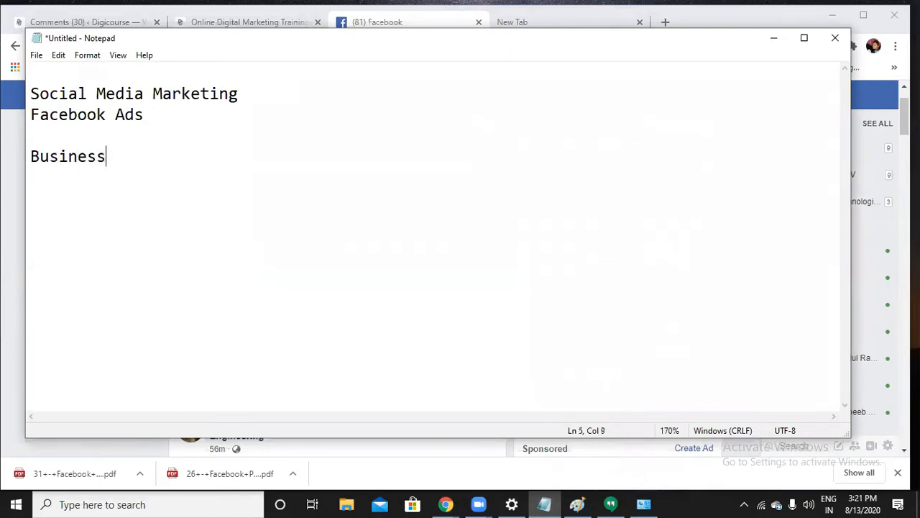
text(manager)
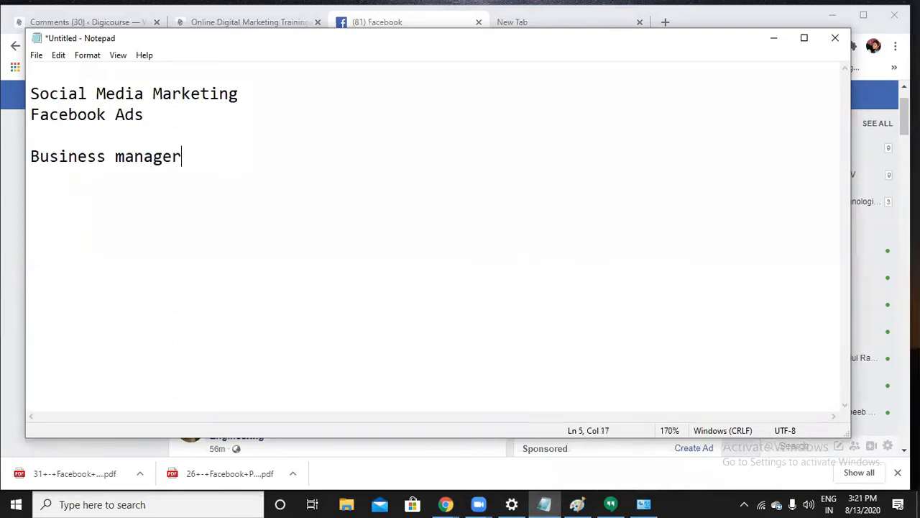
key(Return)
text(Ads )
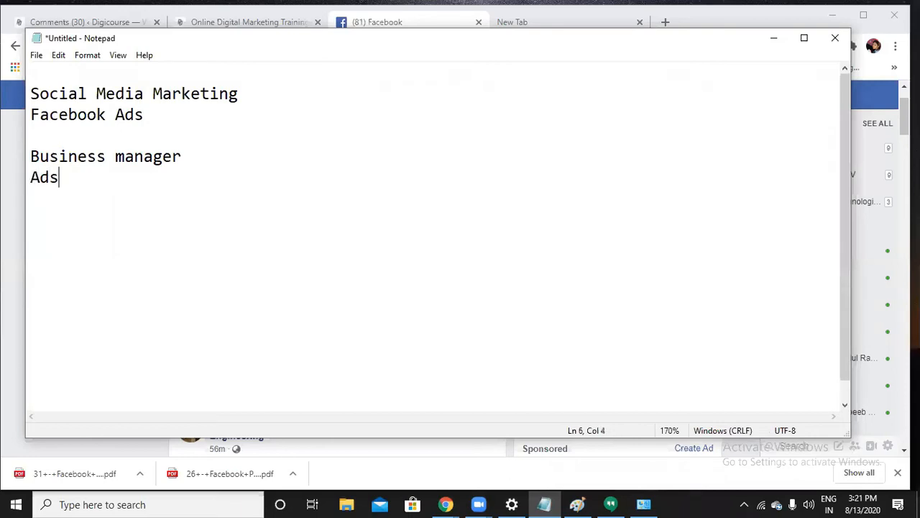
text(Manager)
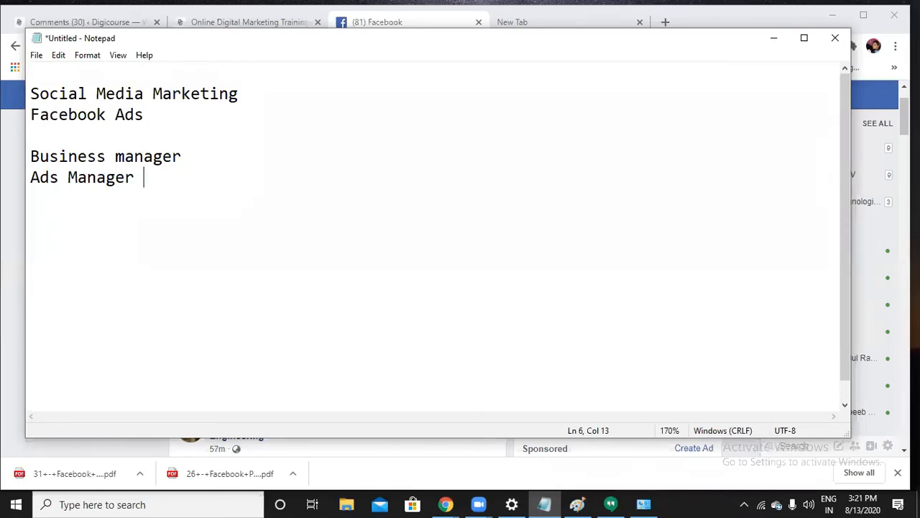
Return to Facebook in Chrome and show the account menu with its pages and advertising options
click(774, 38)
click(709, 95)
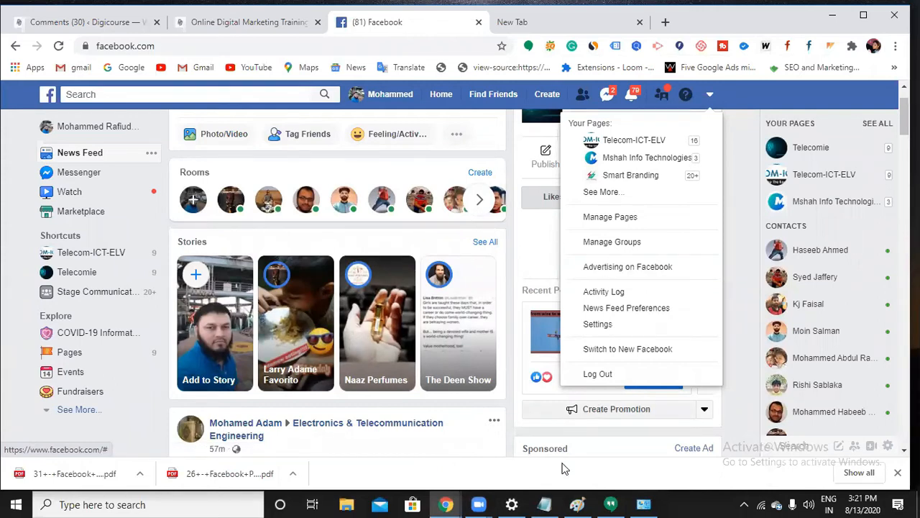
Switch to Notepad and, after a blank line, add the lines "one pixel" and "access all pages" below Ads Manager
key(alt+Tab)
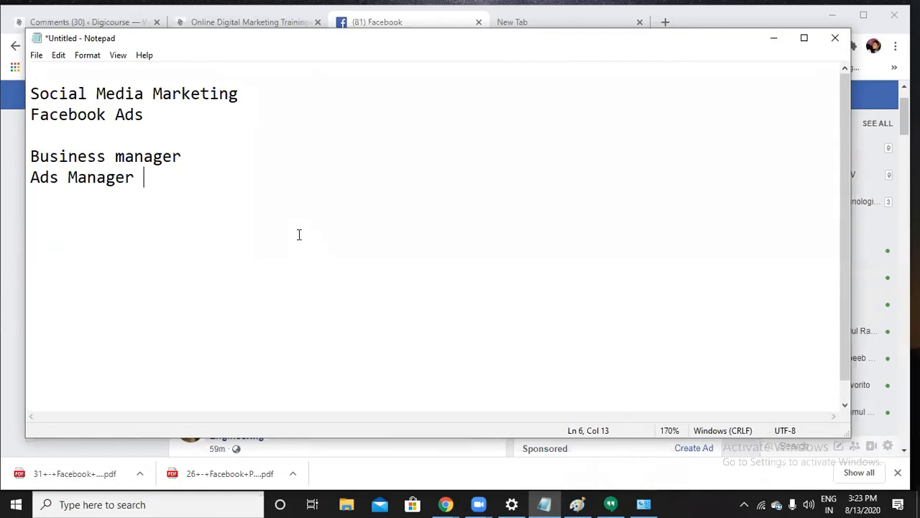
key(Return)
key(Return)
text(o)
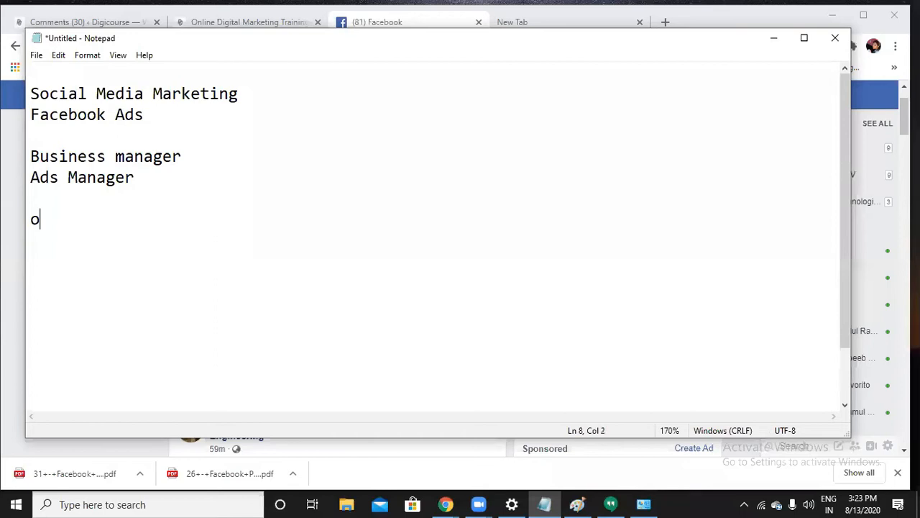
text(ne pixel)
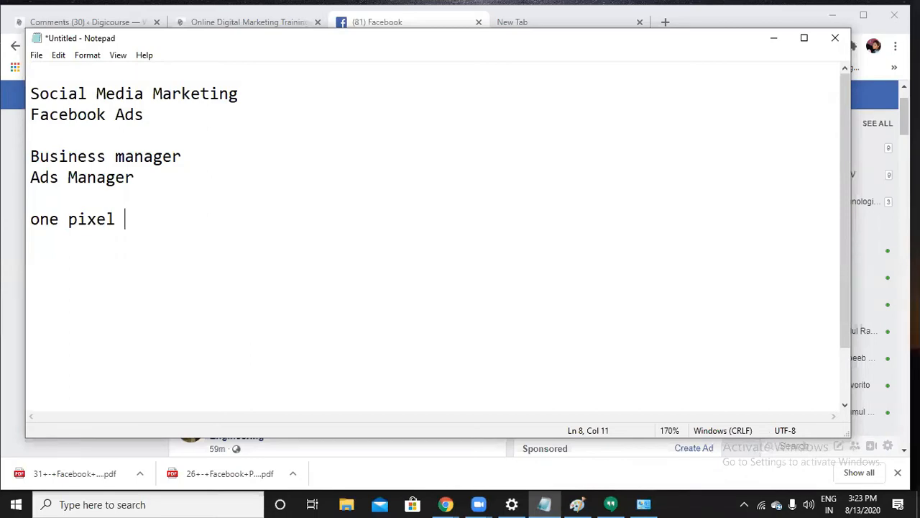
key(Return)
text(access all pages)
key(Return)
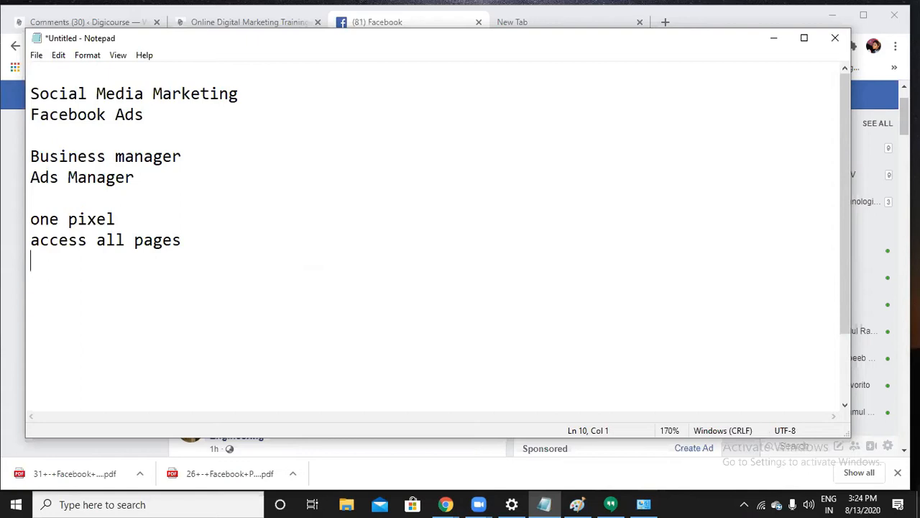
Add the line "assigning roles" at the end of the notes
click(519, 308)
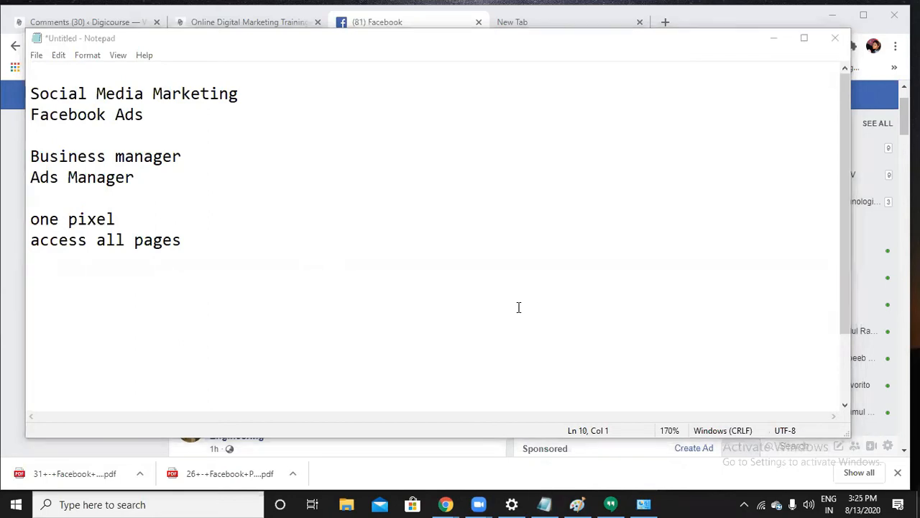
click(326, 264)
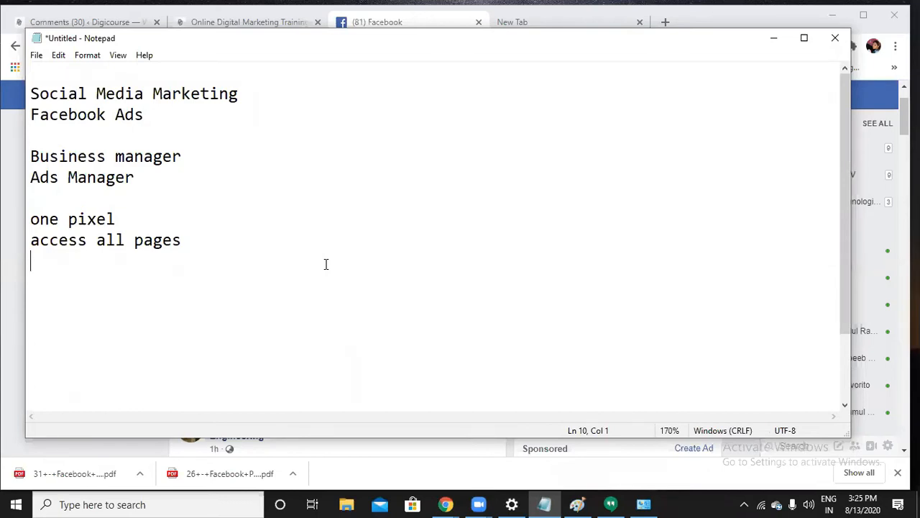
text(assigning )
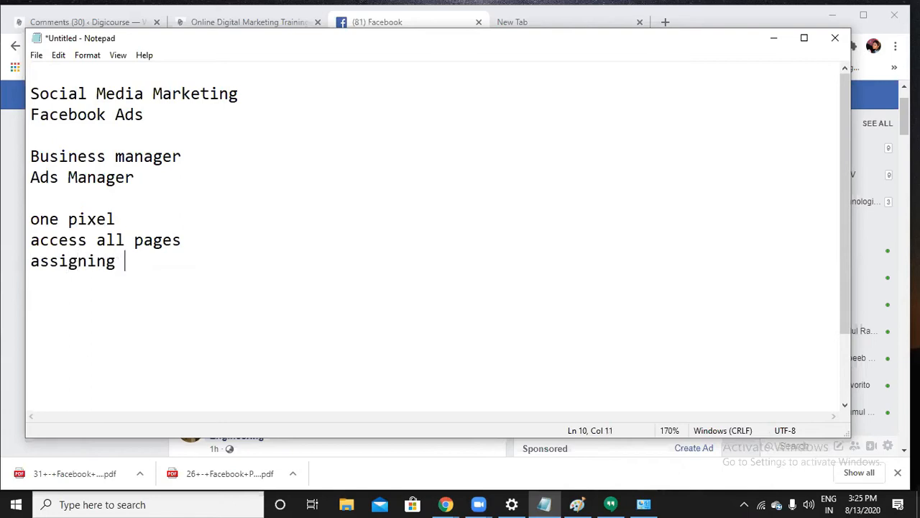
text(roles)
Switch to Chrome and open the Business Manager Overview page on business.facebook.com in a new incognito window
click(774, 37)
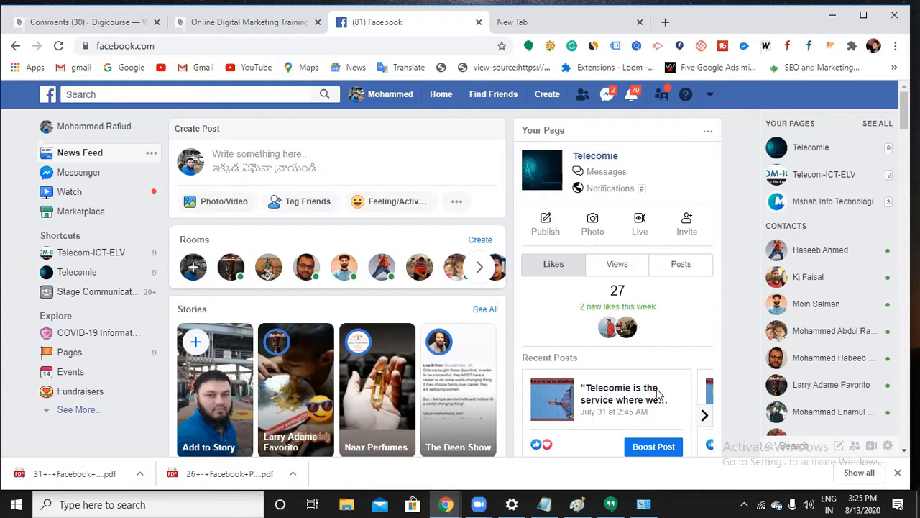
click(644, 504)
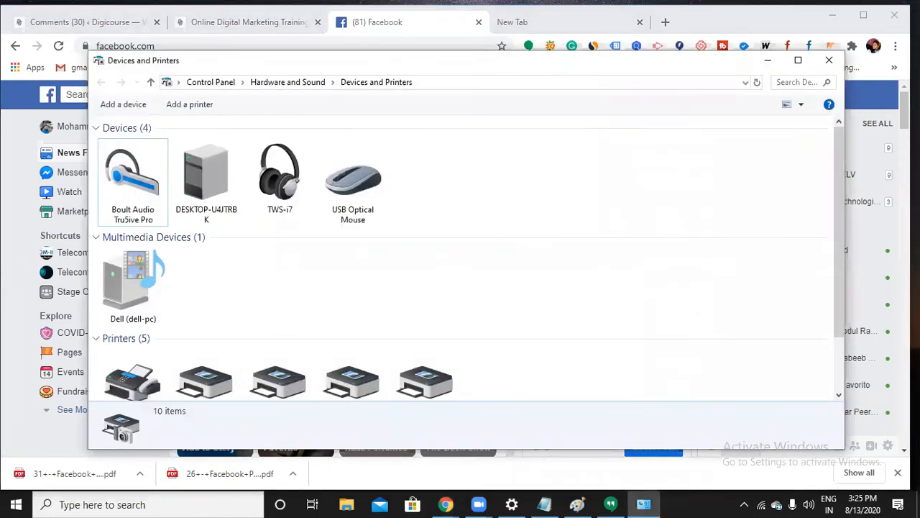
click(767, 61)
click(895, 45)
click(791, 97)
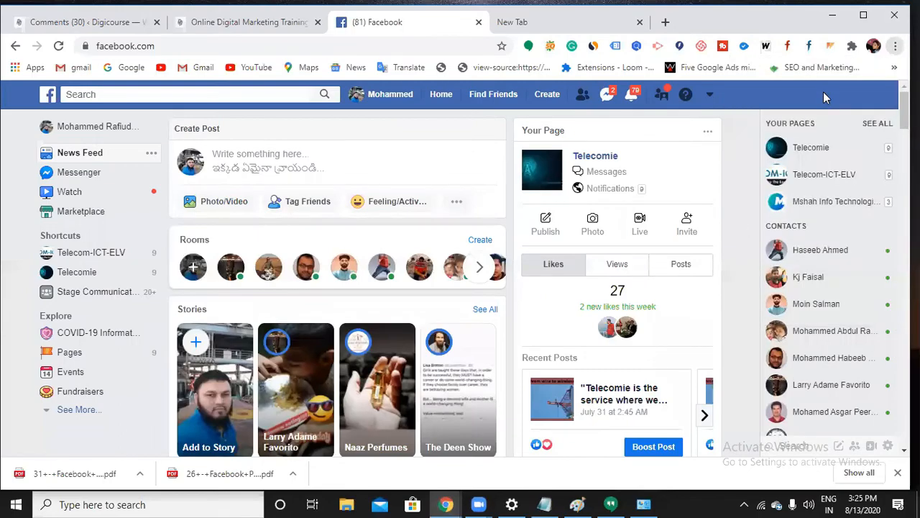
text(bu)
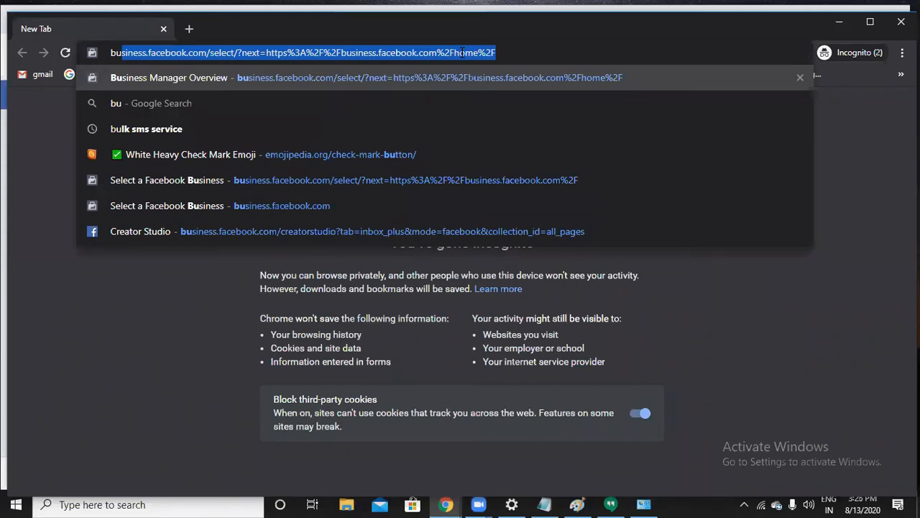
key(Return)
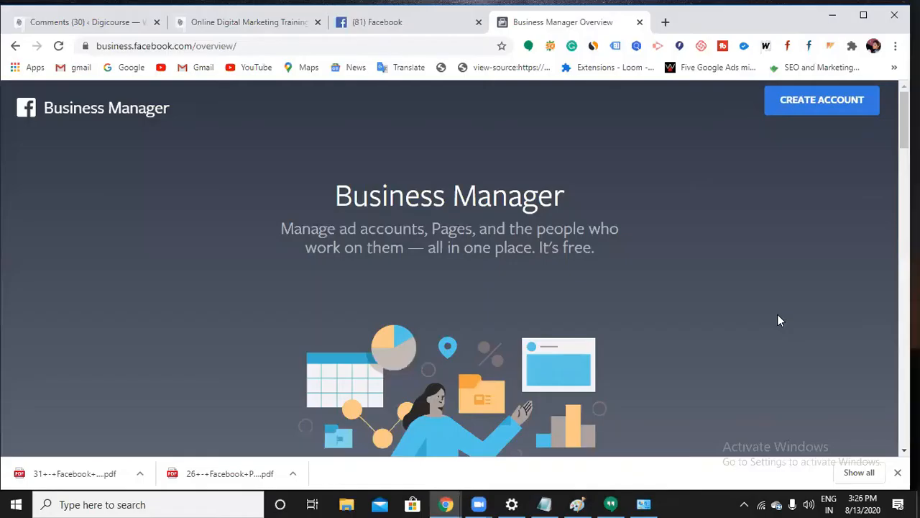
Start creating a Business Manager account named Telecomie, fill in the business email and proceed to the business details
click(821, 105)
click(357, 219)
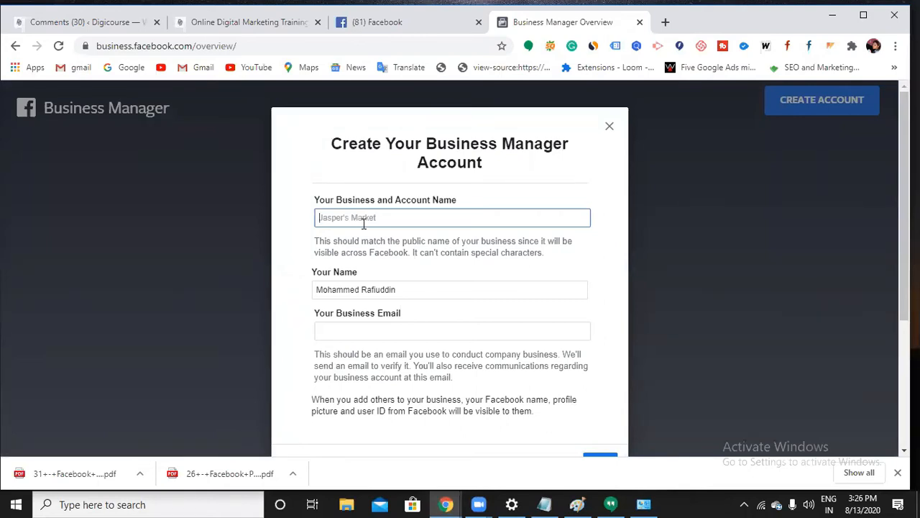
text(Telecomie)
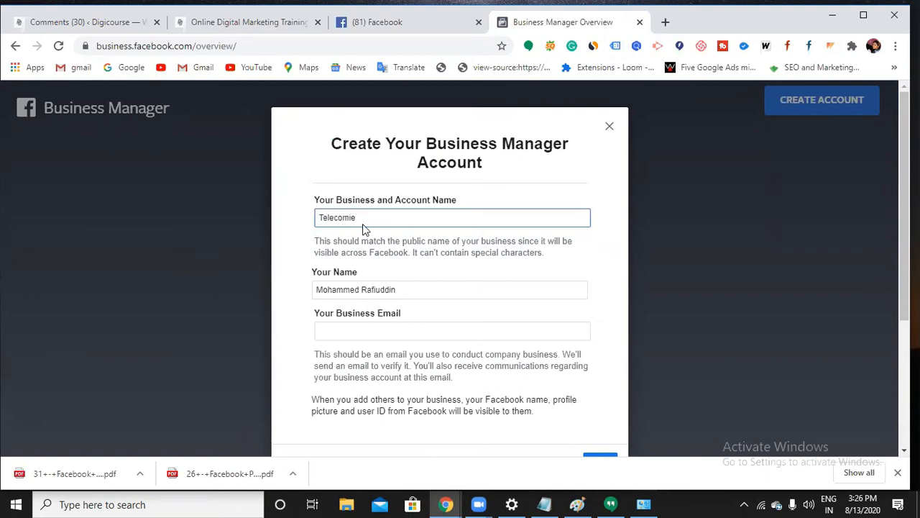
click(371, 334)
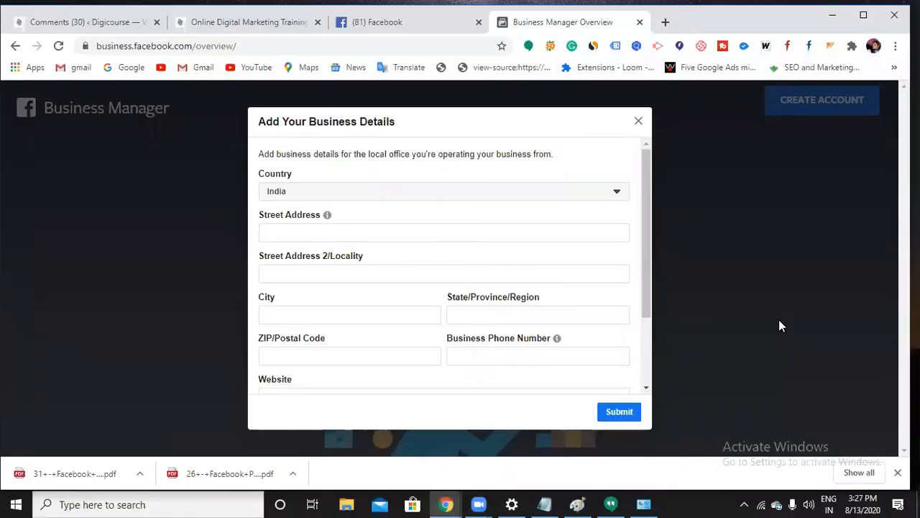
click(311, 233)
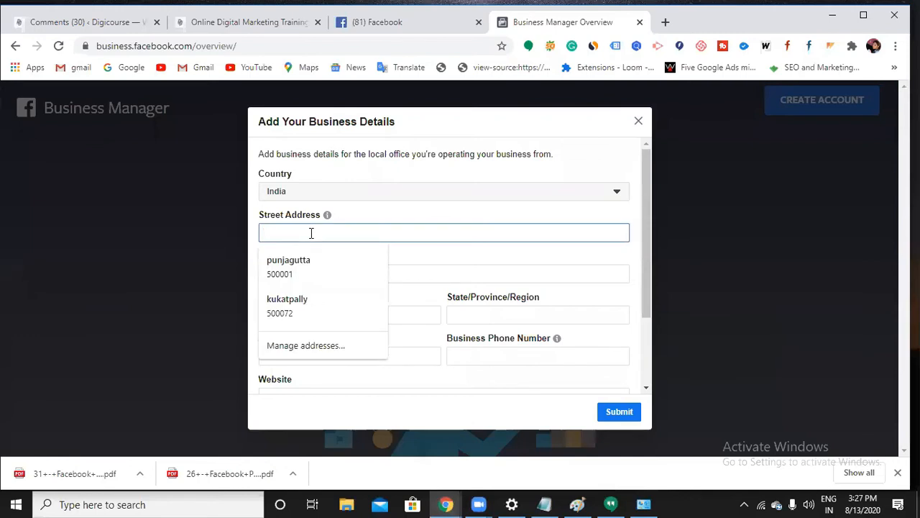
text(hy)
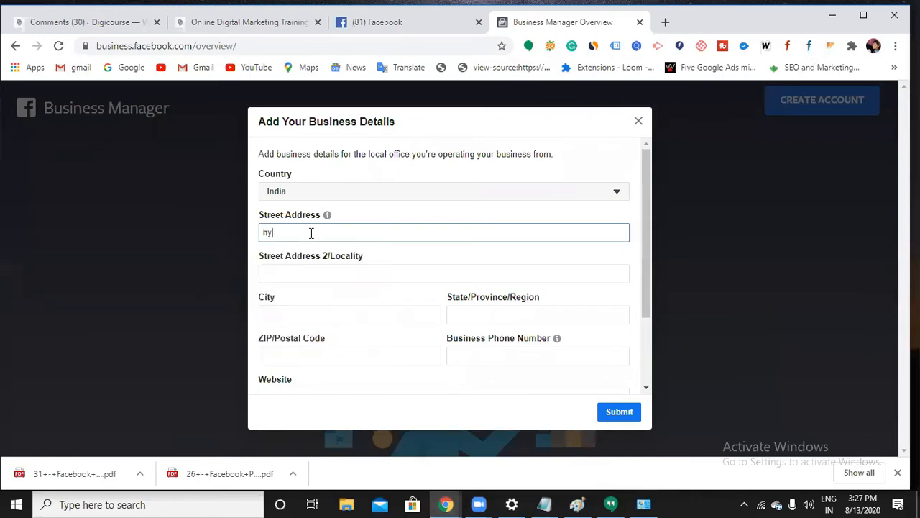
text(derabad)
Fill in the business address details from the second saved autofill address and review the city and postal code
click(322, 273)
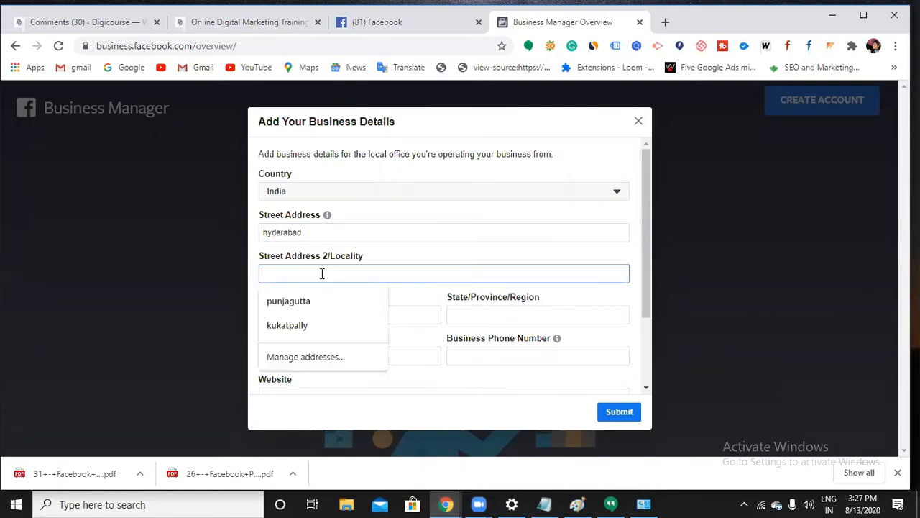
click(300, 325)
click(318, 314)
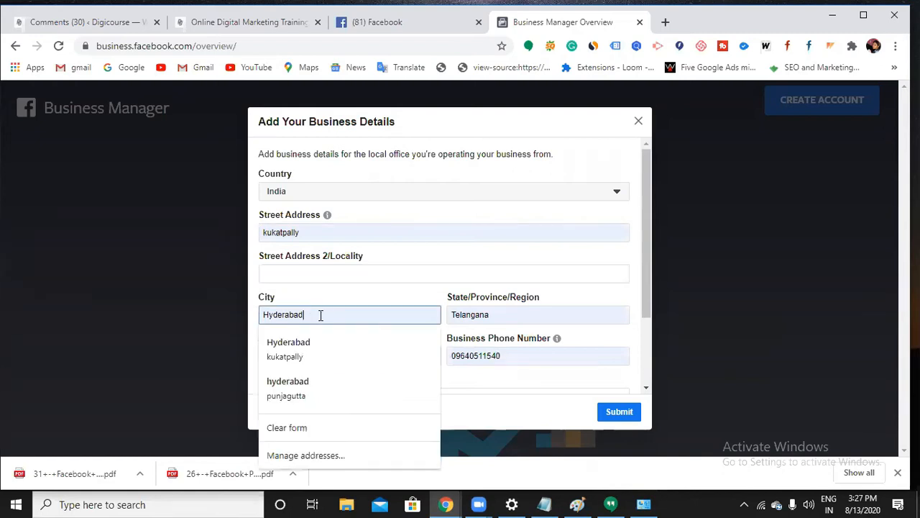
click(474, 392)
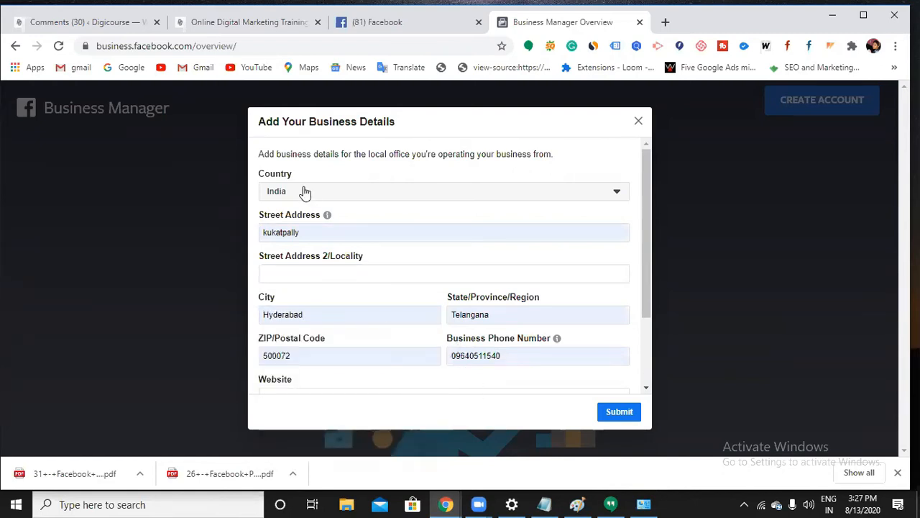
click(314, 351)
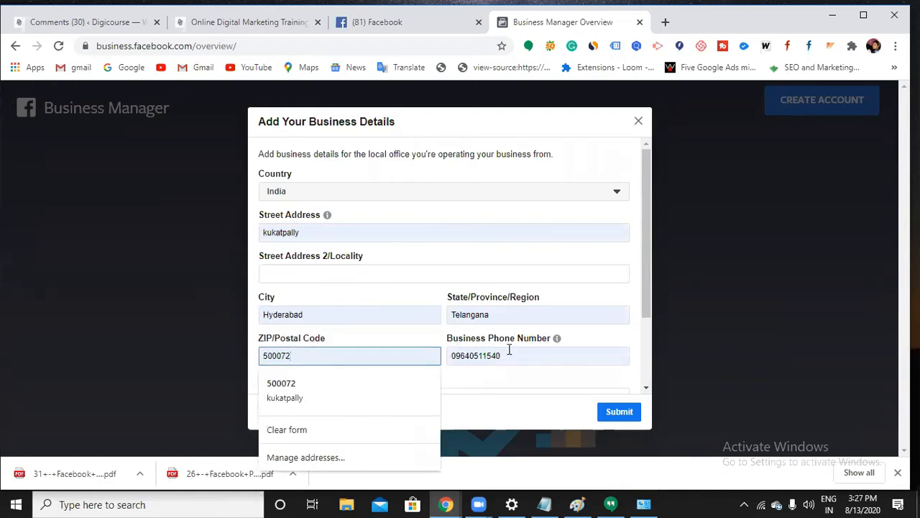
click(416, 339)
click(564, 361)
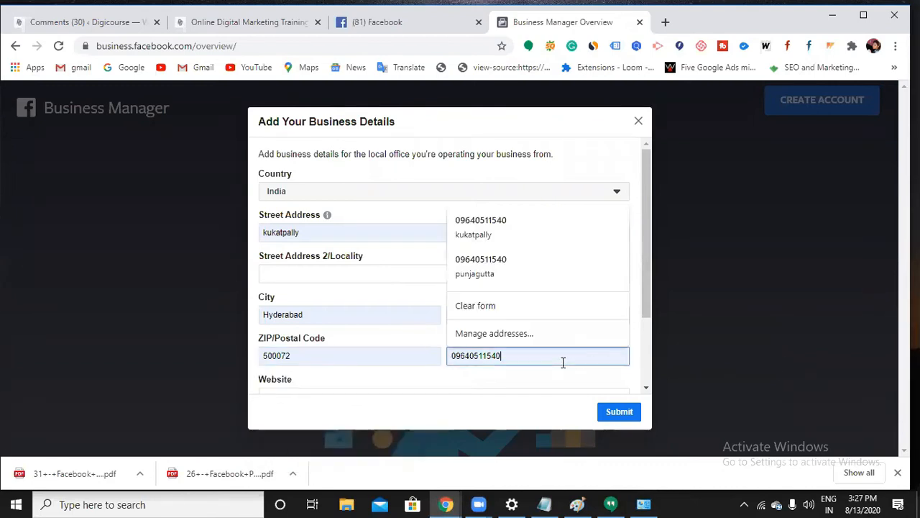
key(BackSpace)
key(BackSpace)
key(BackSpace)
key(BackSpace)
key(BackSpace)
key(BackSpace)
key(BackSpace)
key(BackSpace)
key(BackSpace)
key(BackSpace)
key(BackSpace)
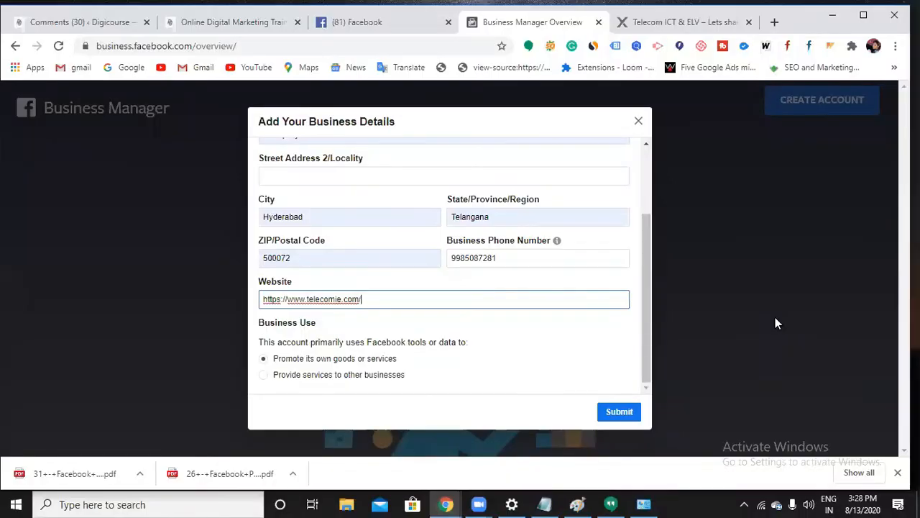
click(620, 414)
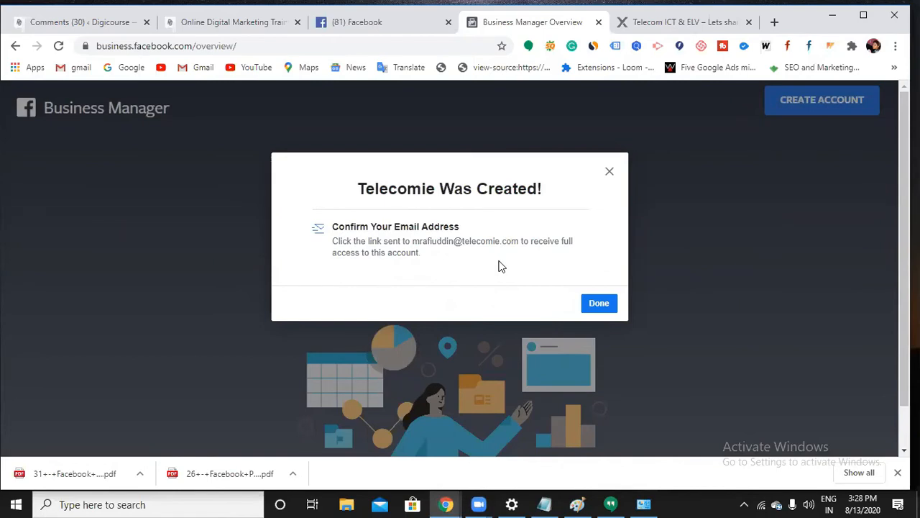
Finish the Telecomie account creation, add a new "Business manager" line at the end of the Notepad notes and return to Chrome
click(599, 305)
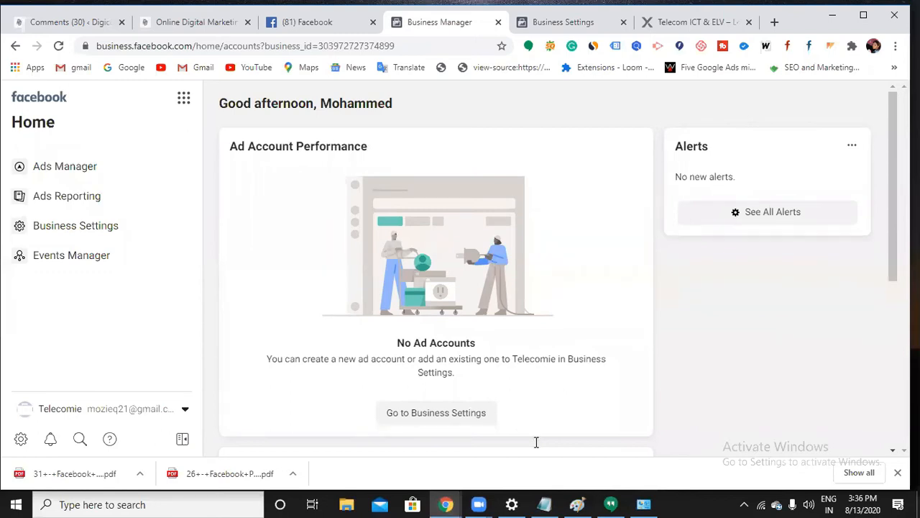
key(alt+Tab)
key(Return)
key(Return)
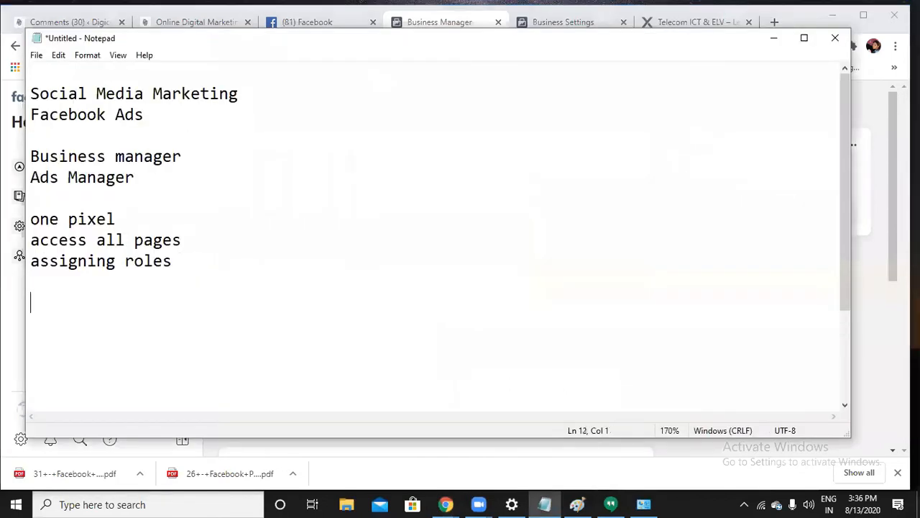
text(Business manage)
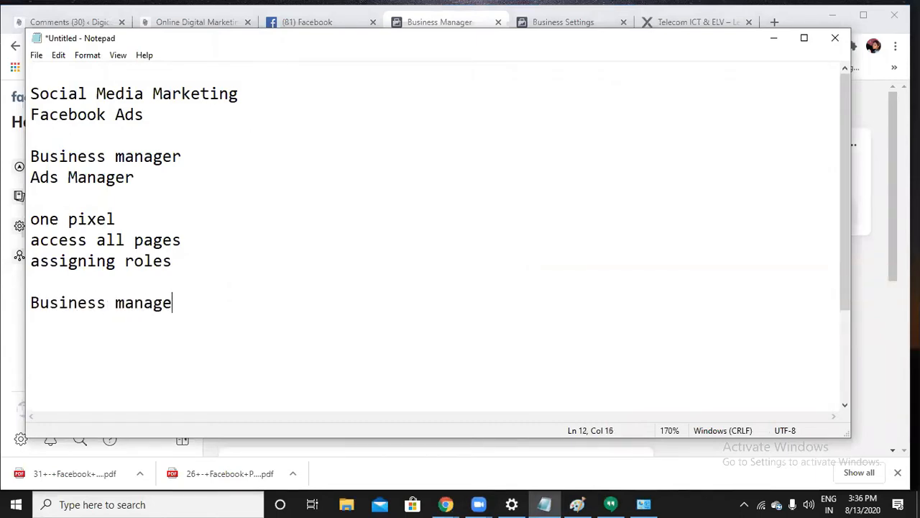
text(r)
click(774, 39)
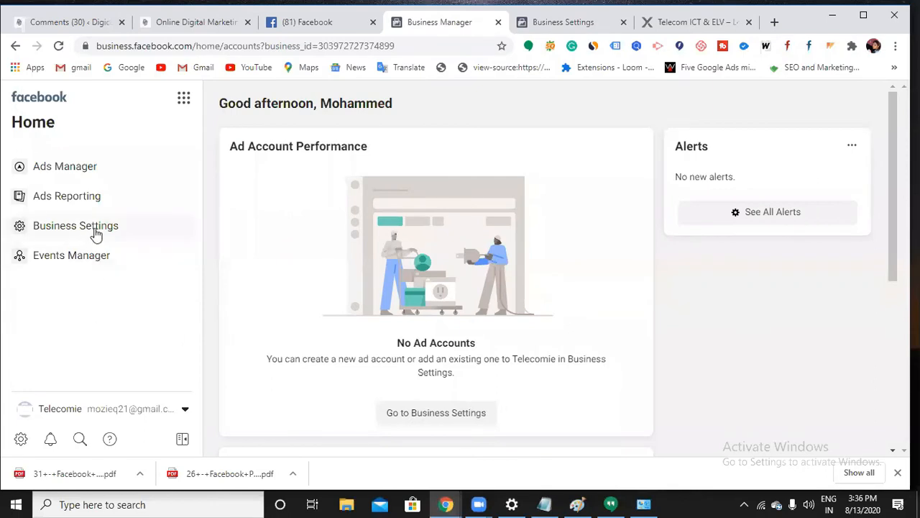
Open Telecomie's Business Settings and go from the People section to the Pages section
click(96, 231)
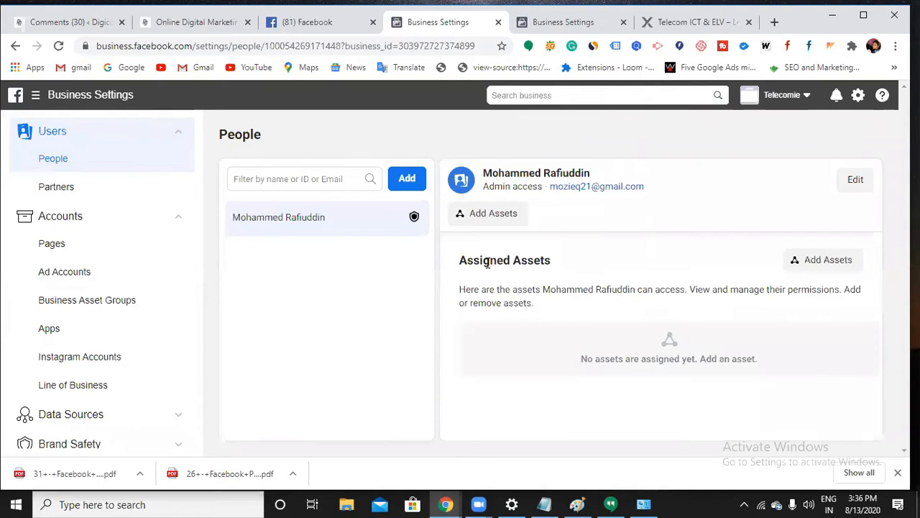
click(307, 179)
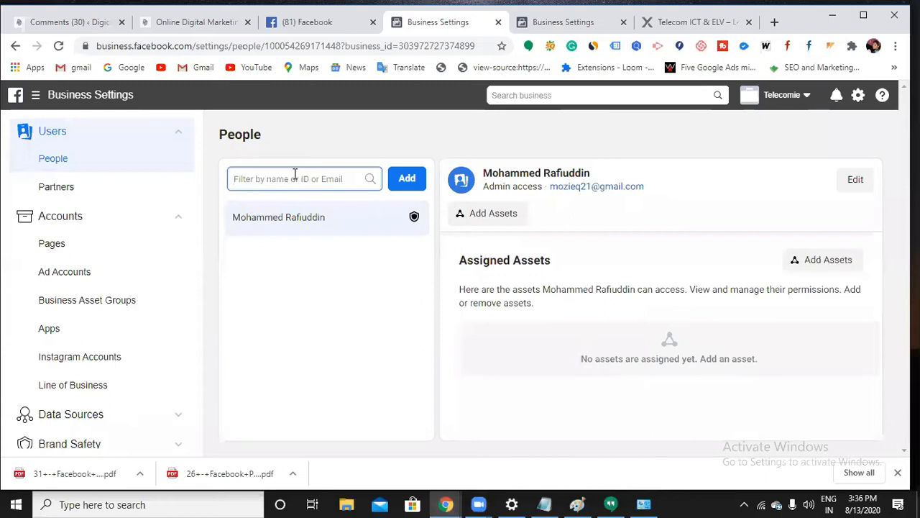
click(77, 227)
click(72, 226)
click(67, 244)
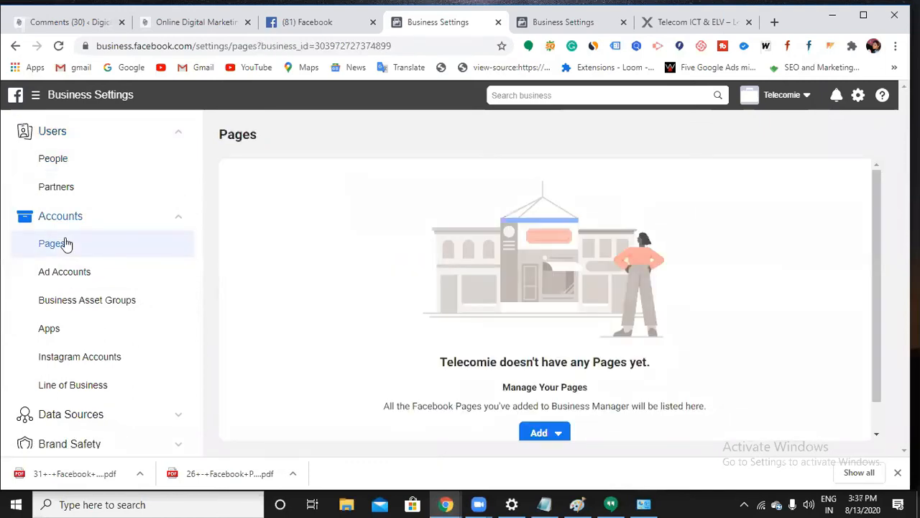
Add the already owned Telecomie Facebook Page to the Business Manager account and close the approval message
scroll(503, 324, down, 1)
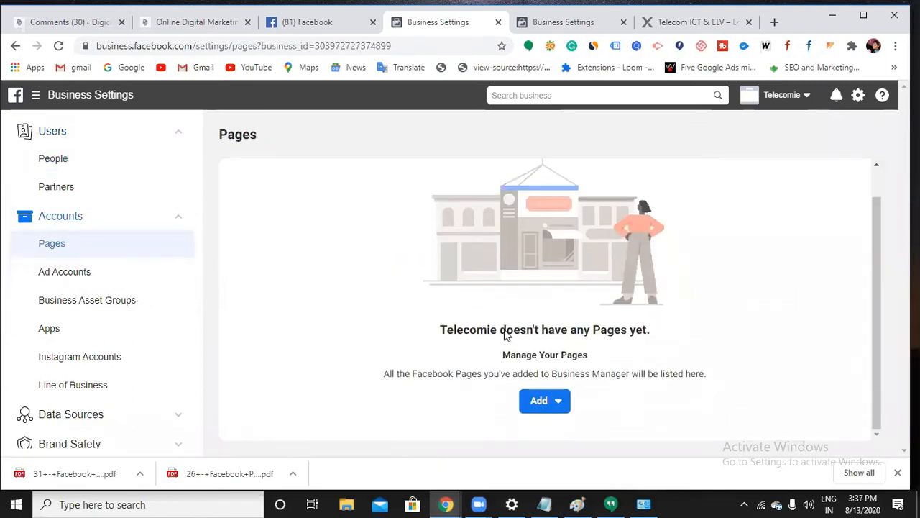
click(560, 405)
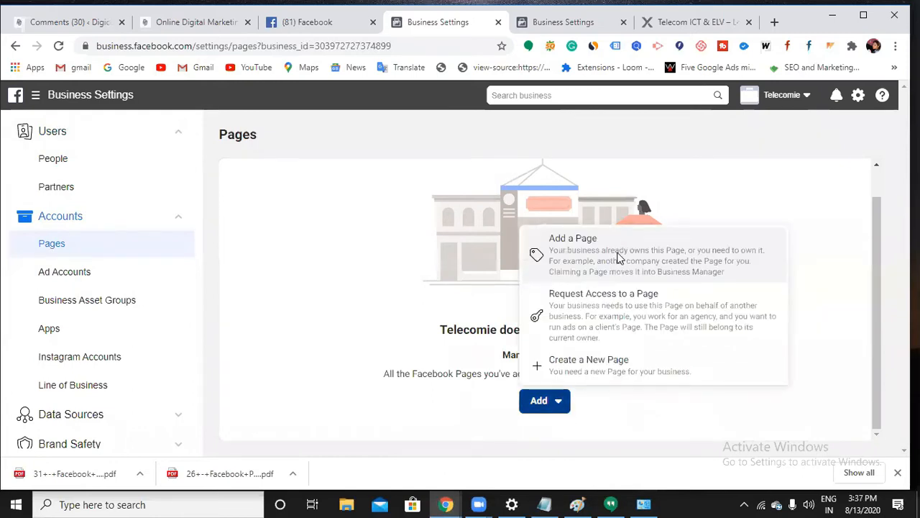
click(617, 255)
click(445, 261)
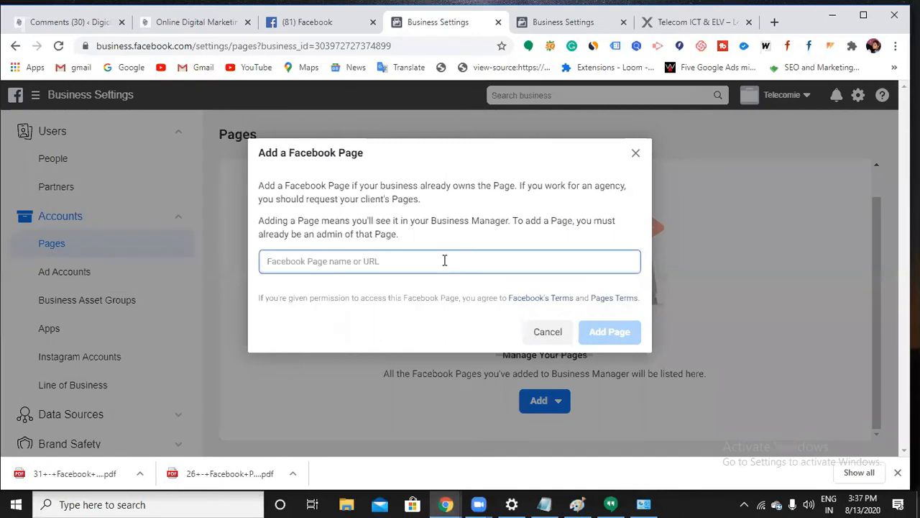
text(tele)
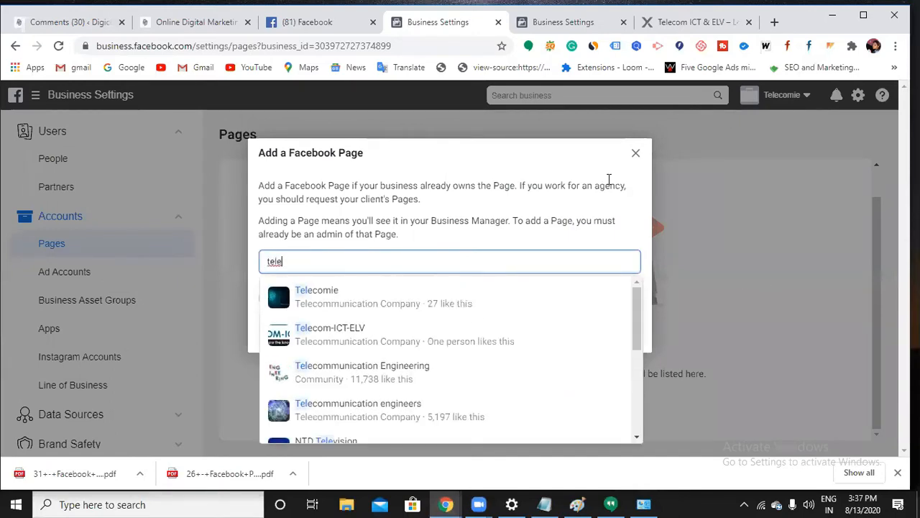
click(345, 295)
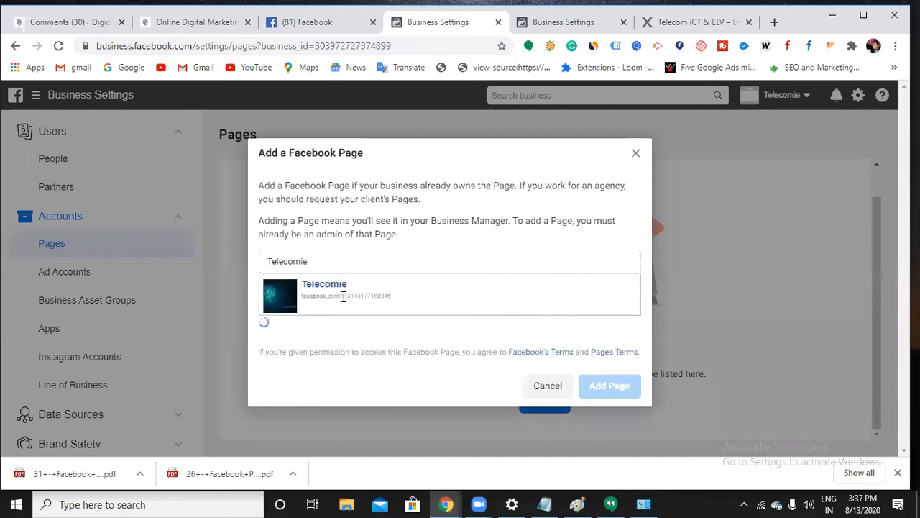
click(602, 381)
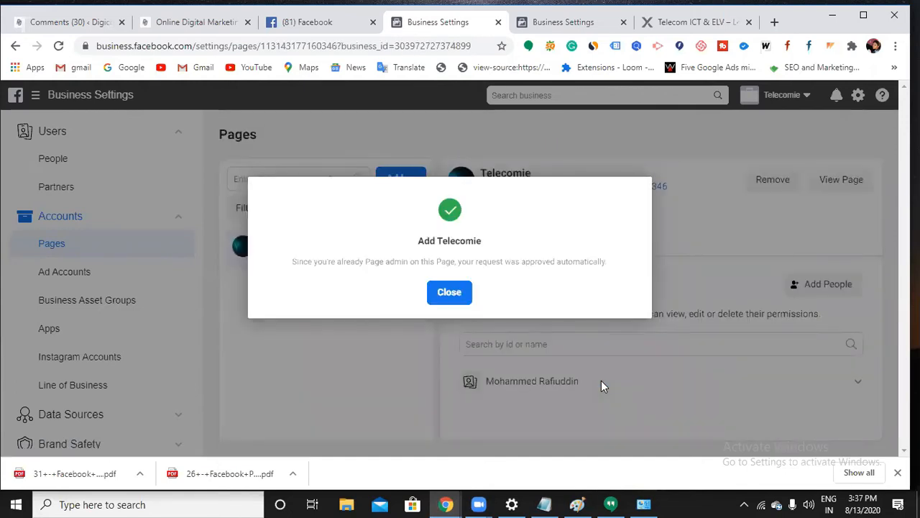
click(468, 301)
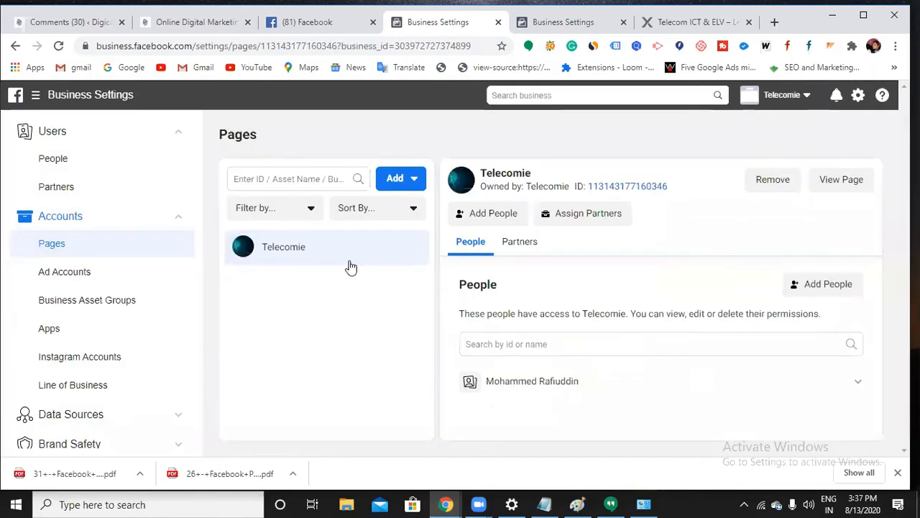
Create an ad account used for My business (Telecomie), skipping the assignment of people and permissions
click(72, 281)
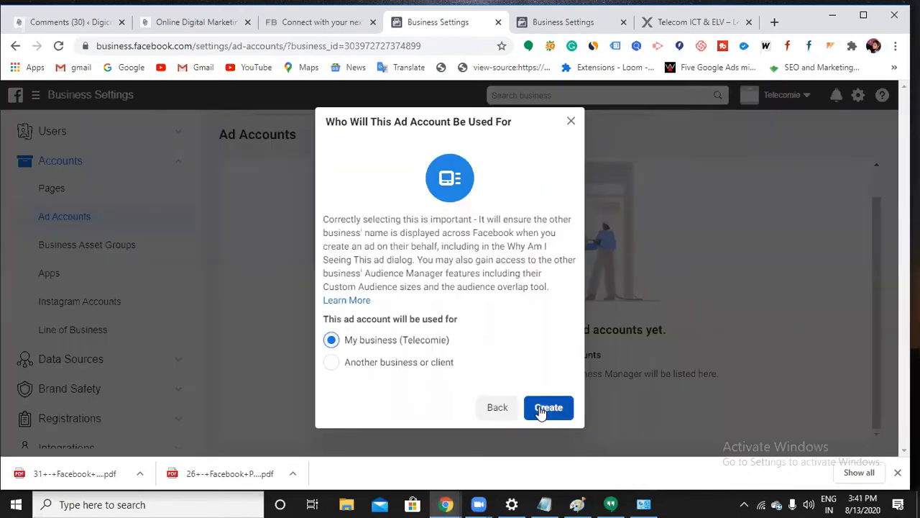
click(540, 408)
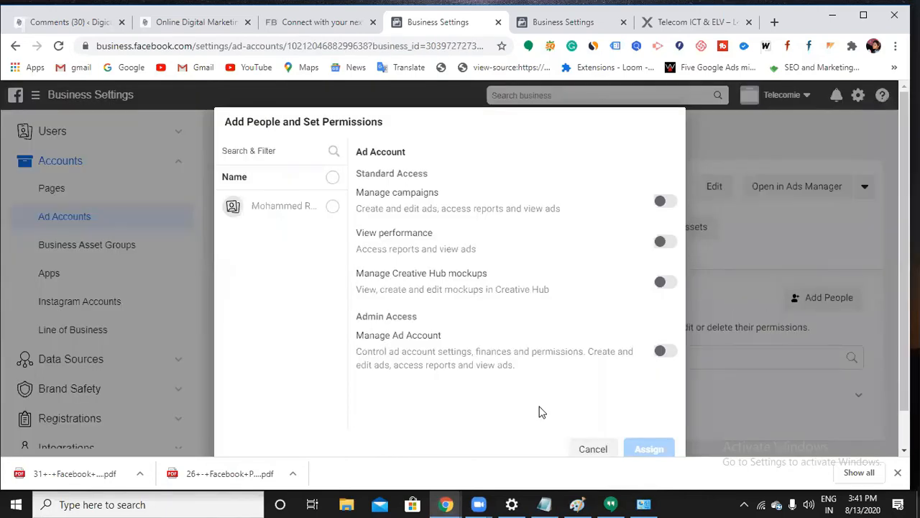
click(333, 180)
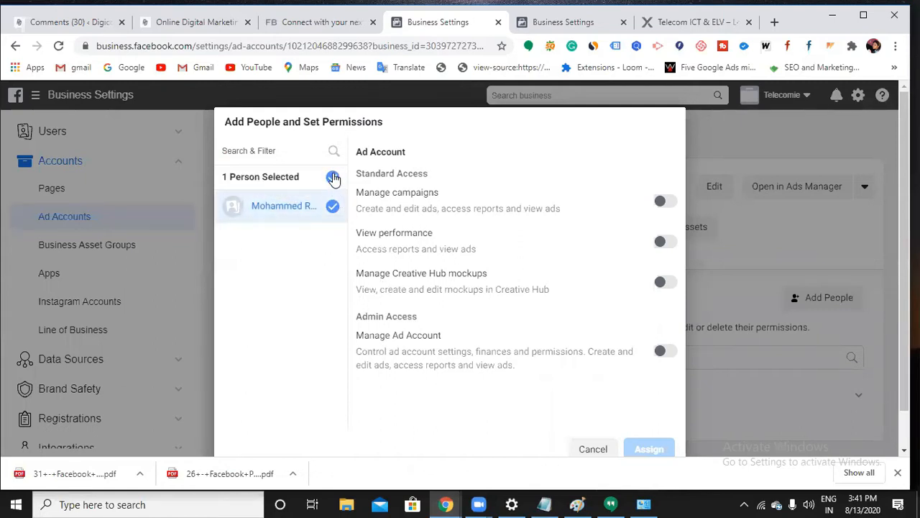
click(333, 178)
click(317, 161)
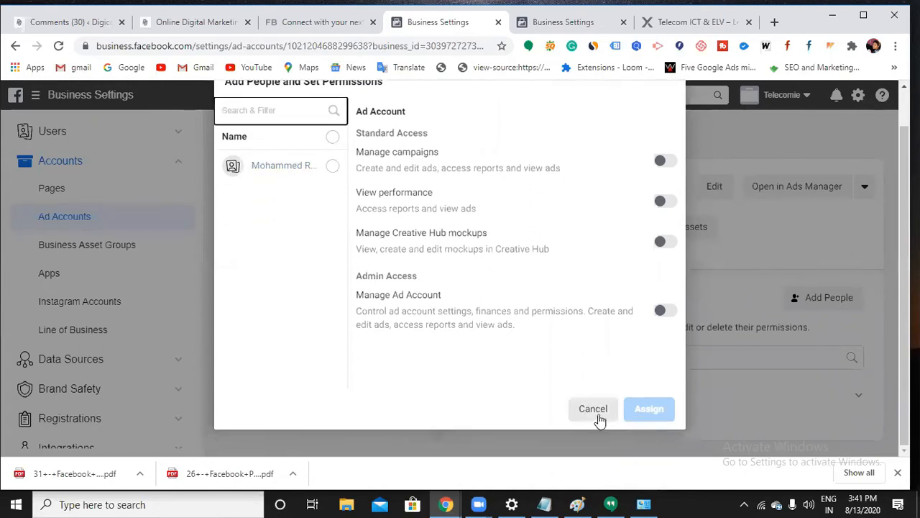
click(593, 411)
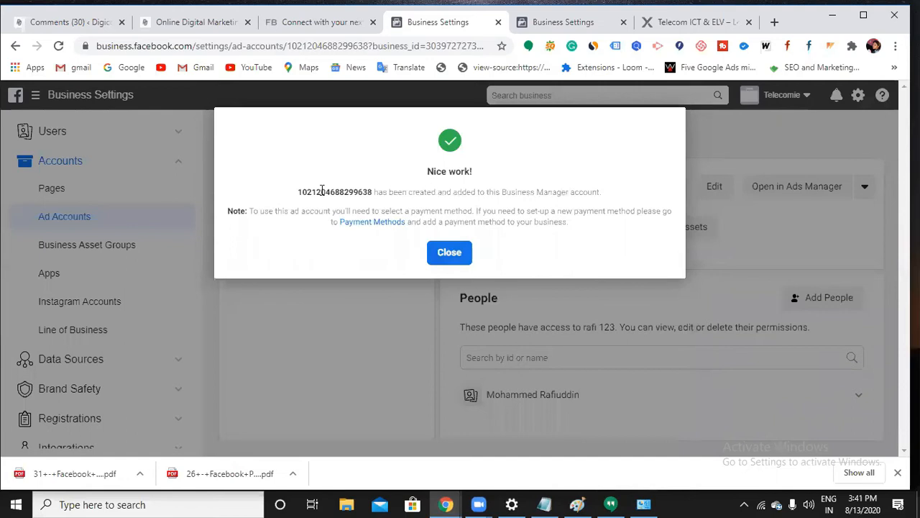
click(447, 253)
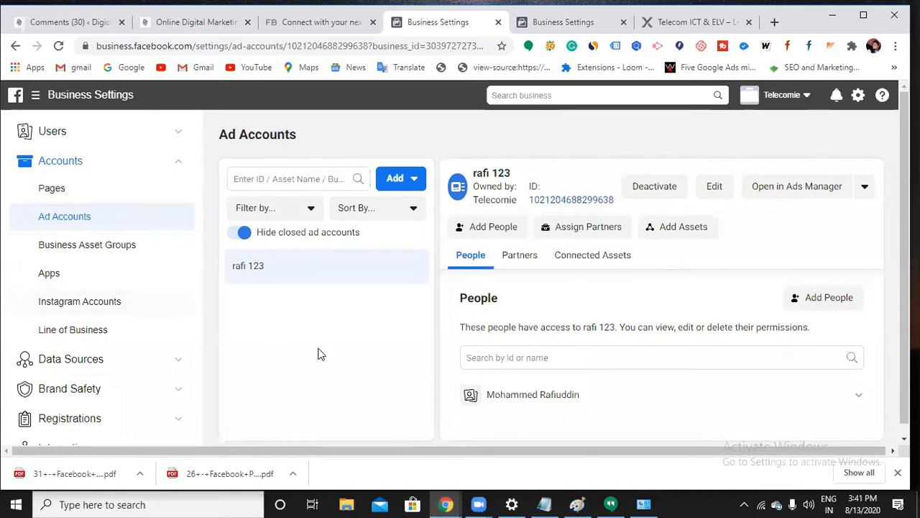
Open Ads Manager for the Telecomie business and accept Facebook's non-discrimination policy
scroll(320, 354, down, 1)
scroll(325, 363, up, 1)
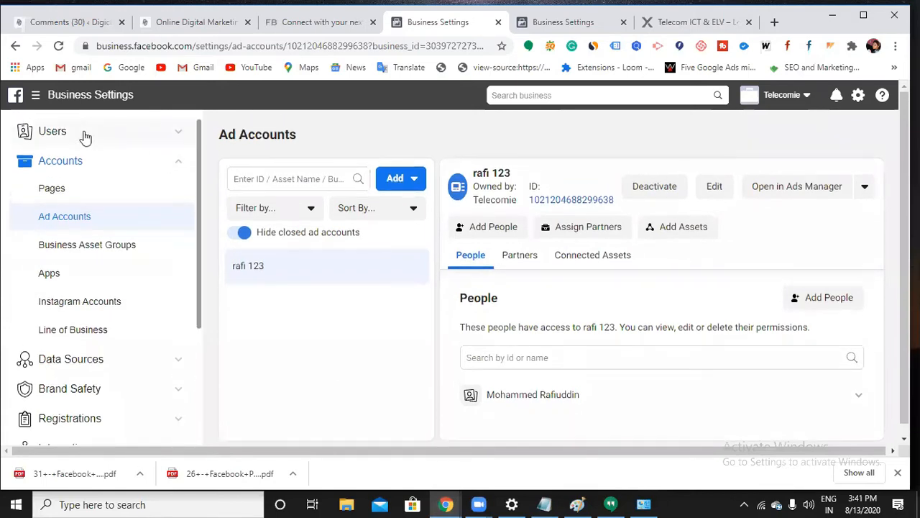
mouse_move(68, 103)
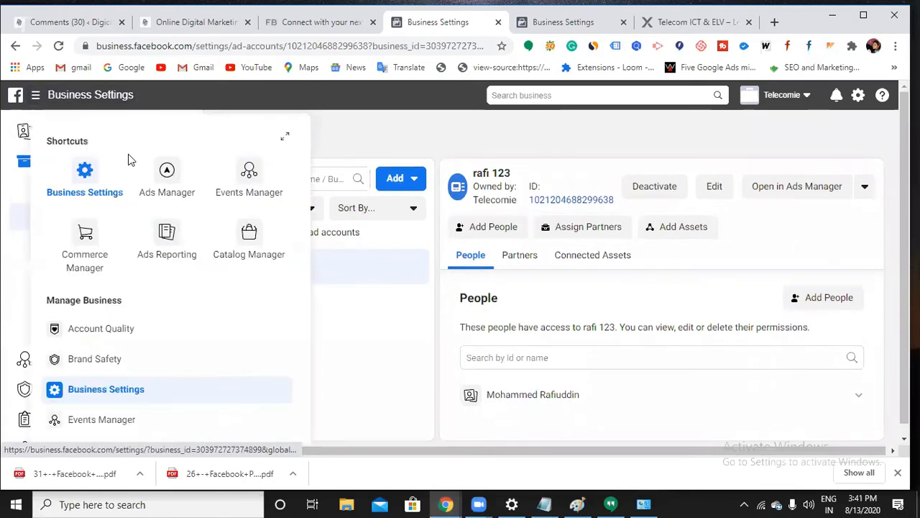
click(166, 181)
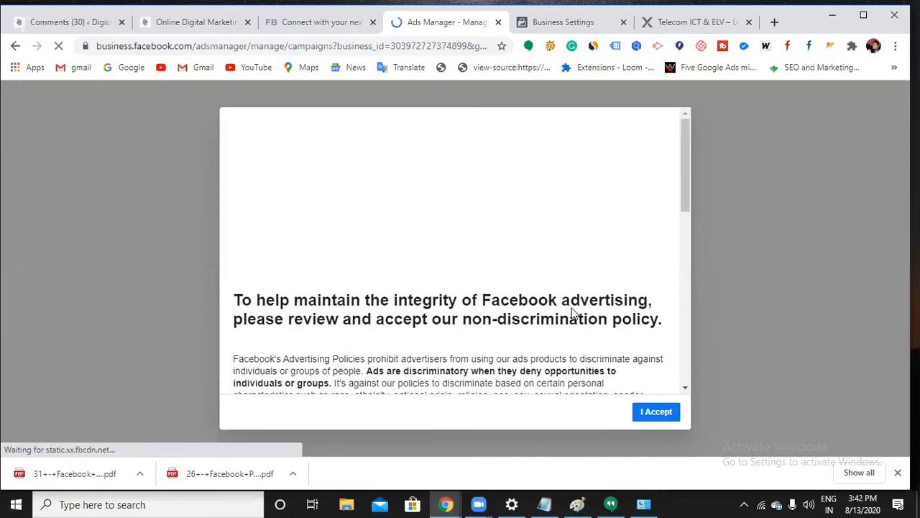
scroll(508, 296, down, 2)
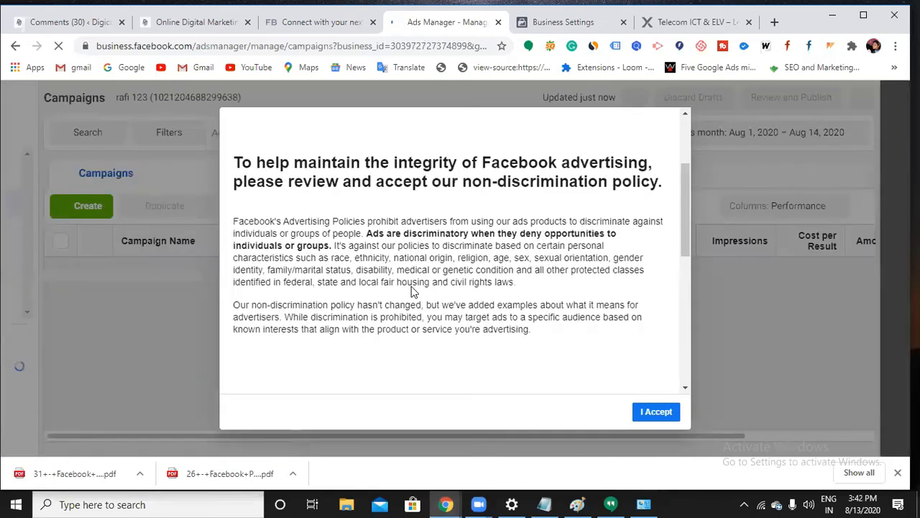
scroll(507, 296, down, 4)
scroll(384, 275, down, 2)
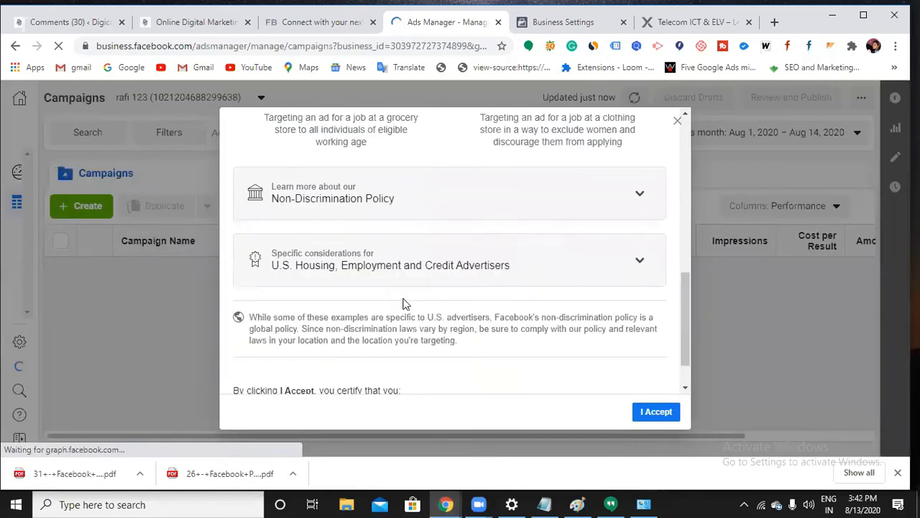
click(654, 413)
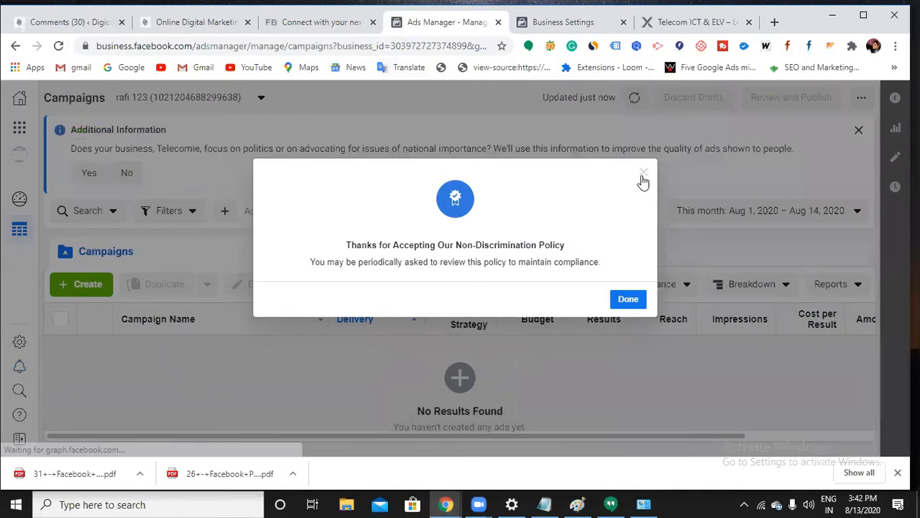
click(642, 173)
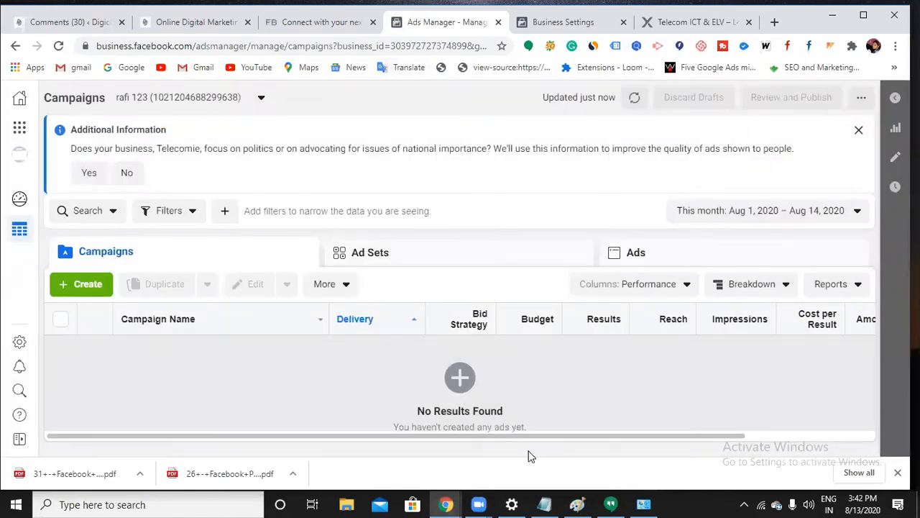
Switch to Paint and draw a wide rectangle in the upper middle of the blank canvas
click(145, 504)
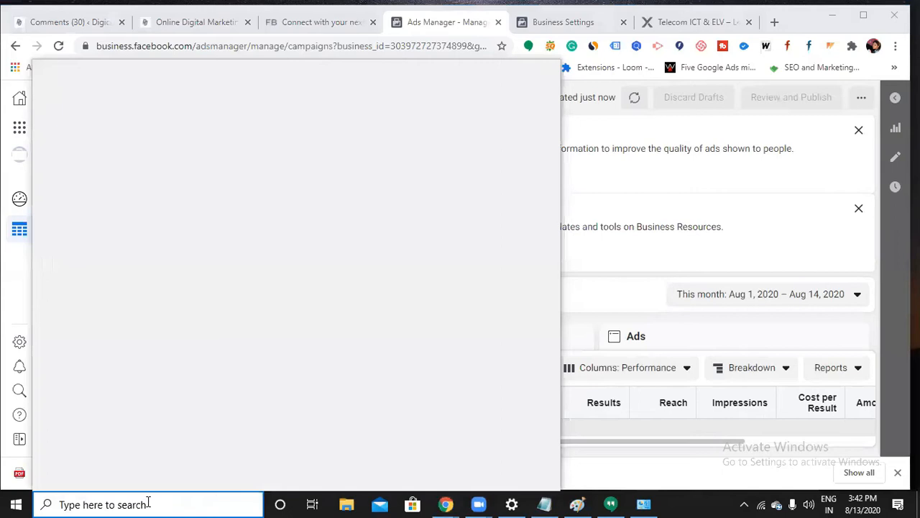
text(paint)
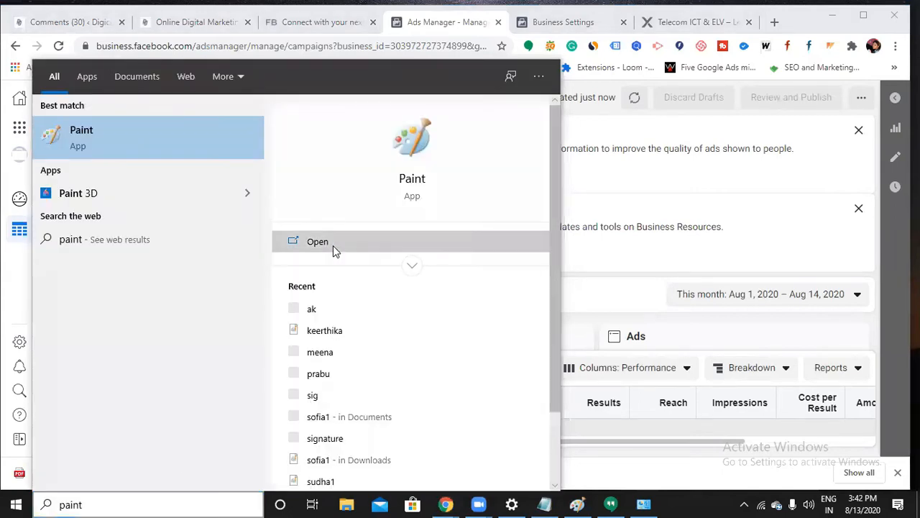
click(333, 245)
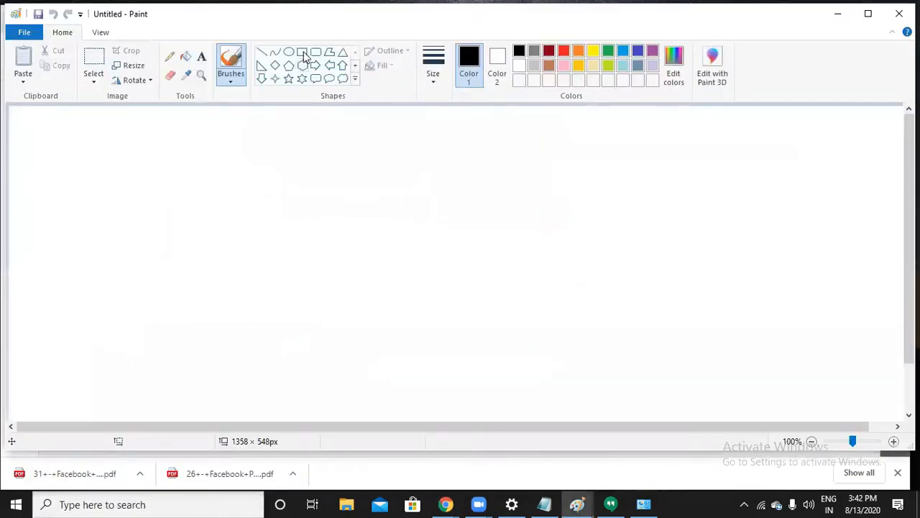
click(302, 52)
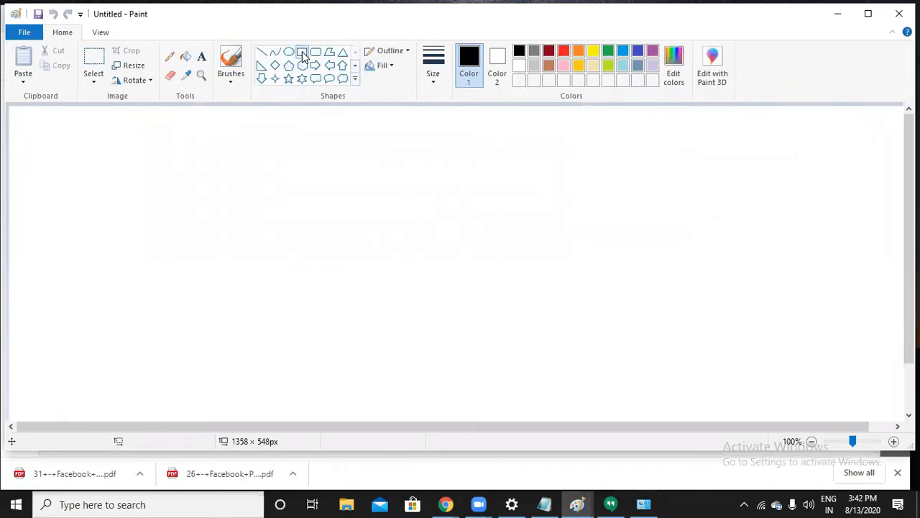
drag(354, 120, 479, 168)
click(538, 185)
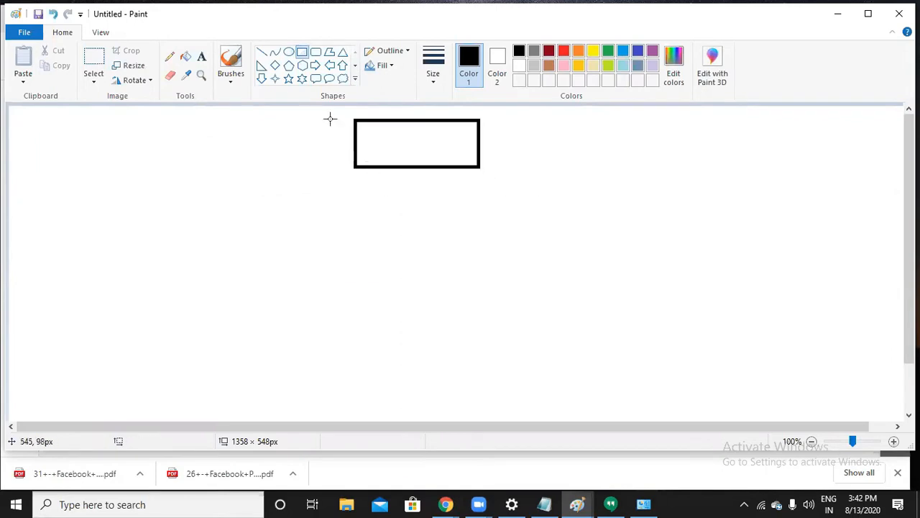
Label the rectangle with the text "Campaign level"
click(201, 56)
click(363, 142)
text(Campaign level)
click(345, 200)
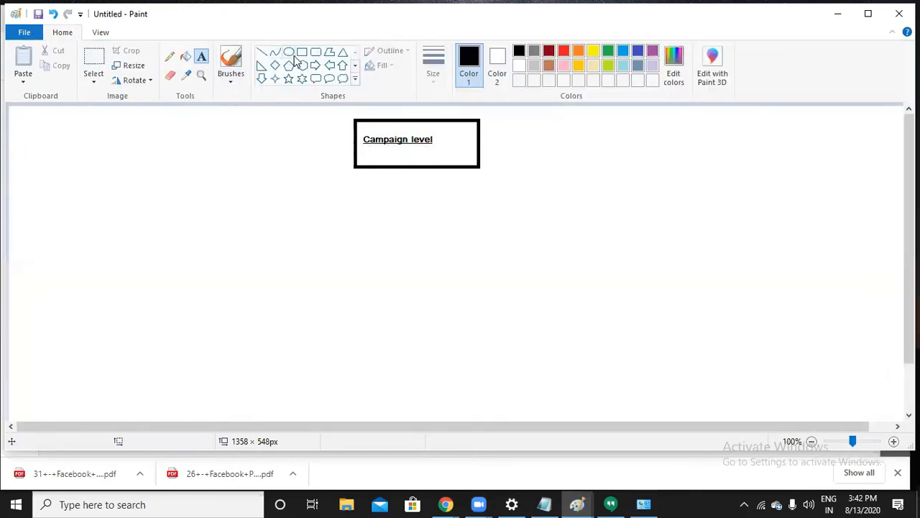
Draw two smaller rectangles below the Campaign level box, one to each side, the left one about 133 × 64 px
click(302, 51)
mouse_move(251, 189)
mouse_down()
mouse_move(310, 228)
mouse_move(342, 233)
mouse_up()
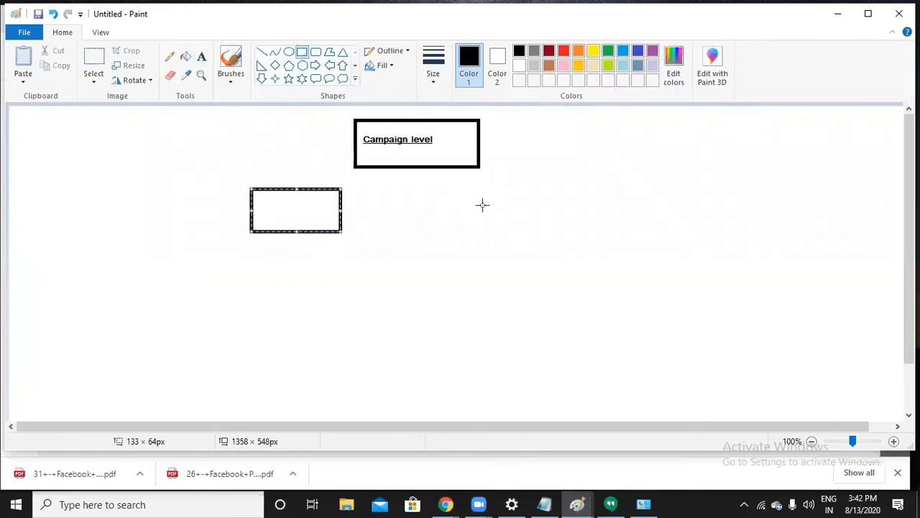
drag(470, 190, 559, 227)
click(349, 179)
Label each of the two rectangles below the Campaign level box with the text "Ad sets"
click(204, 56)
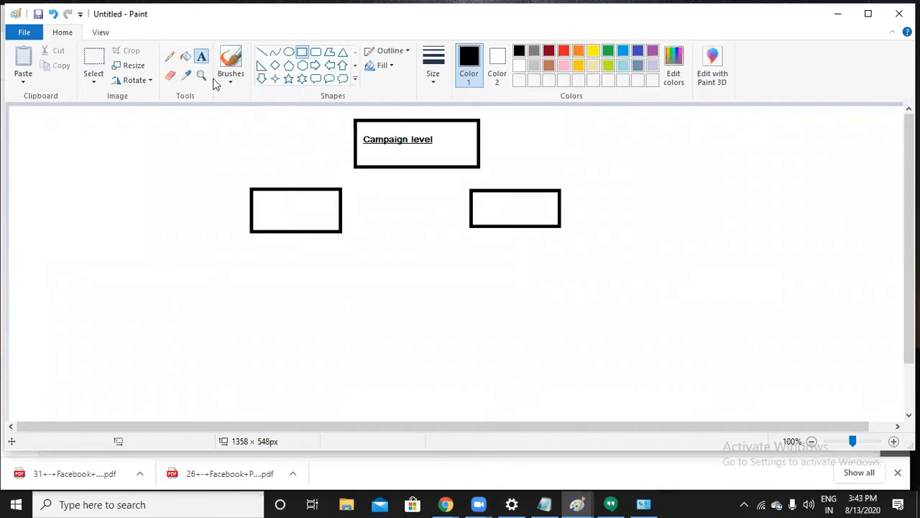
click(255, 208)
text(Ad sets)
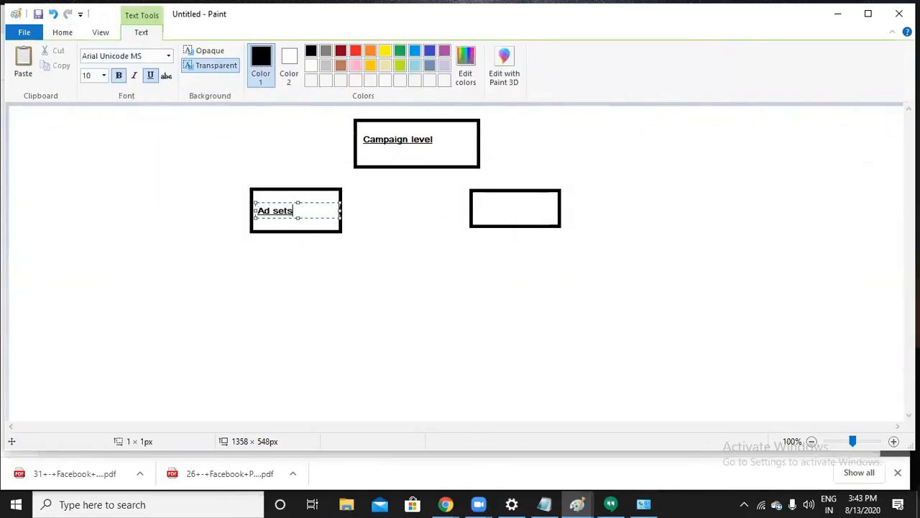
click(476, 206)
click(474, 208)
text(Ad sets)
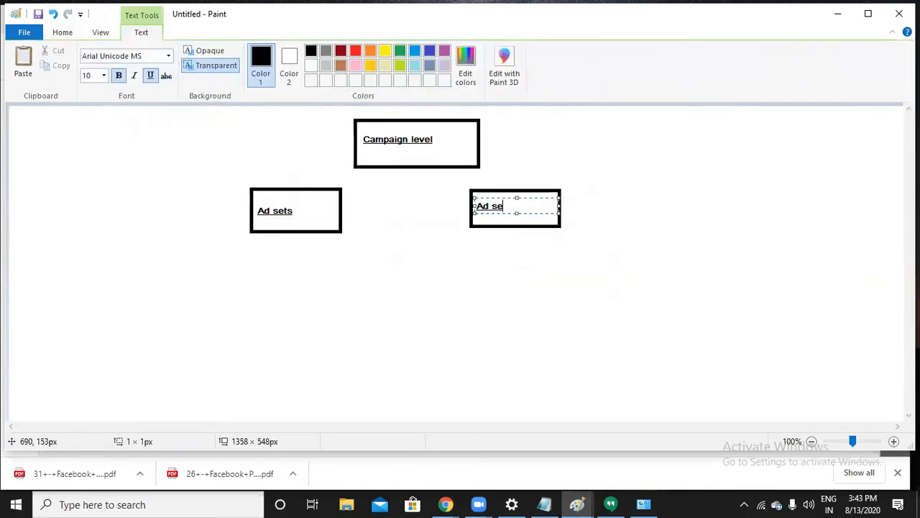
click(465, 276)
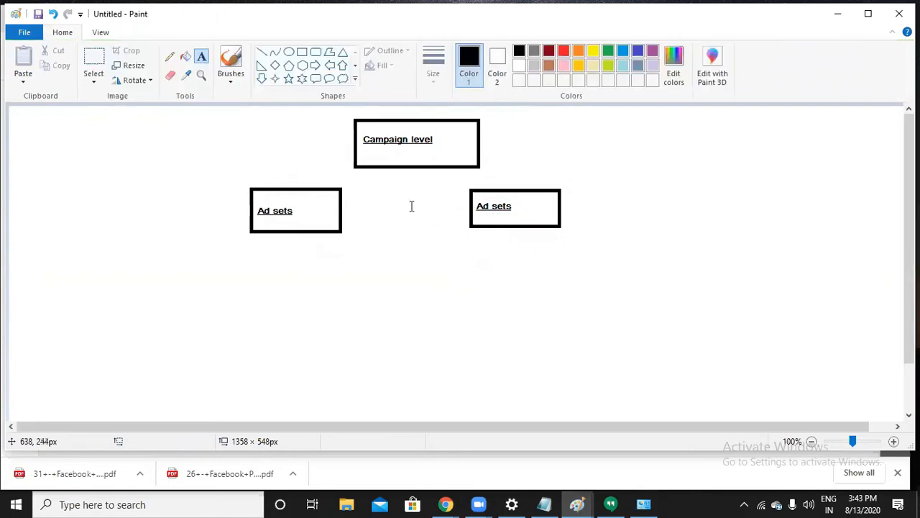
Draw a row of six small rectangles below the Ad sets boxes, three per side, the leftmost about 86 × 69 px
click(302, 52)
drag(62, 257, 121, 304)
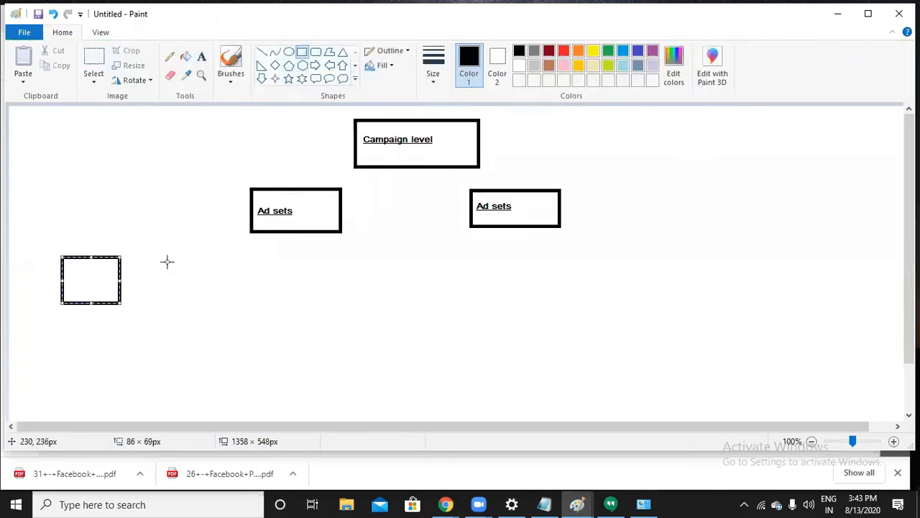
drag(168, 257, 211, 303)
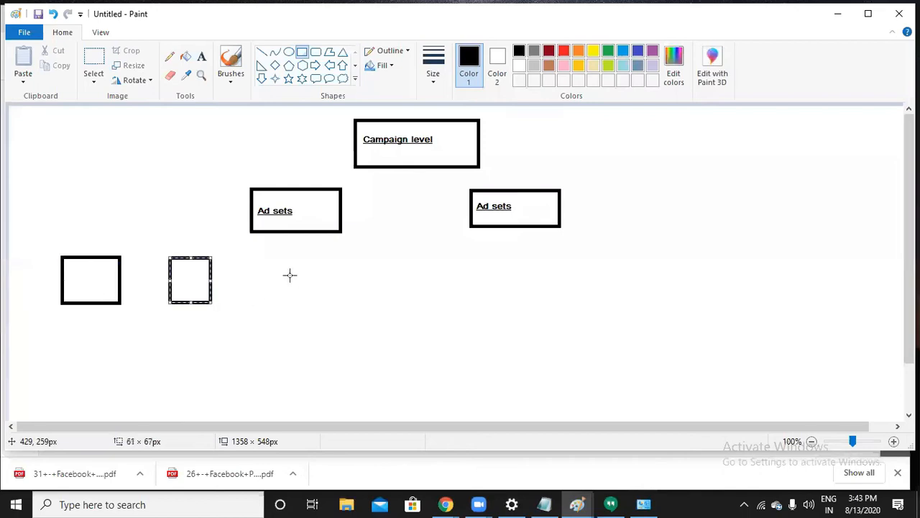
drag(276, 255, 333, 303)
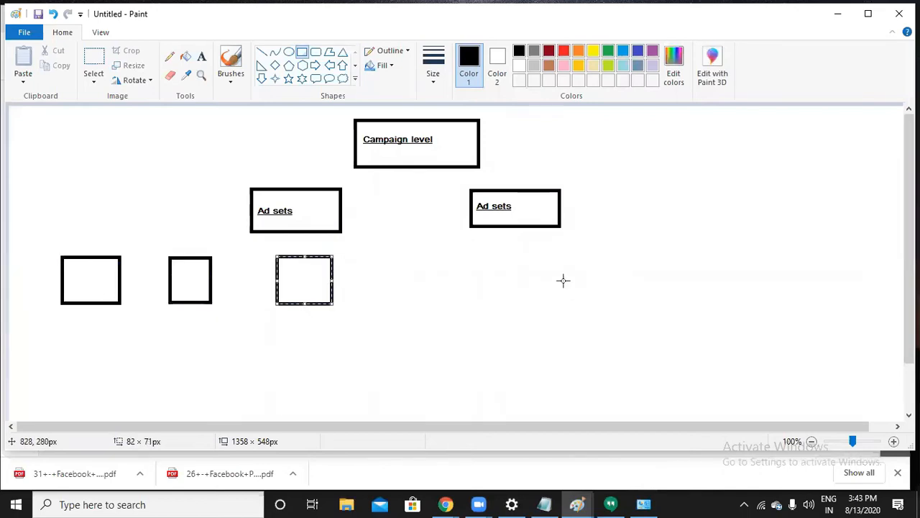
drag(463, 255, 512, 298)
drag(567, 255, 619, 299)
drag(648, 256, 698, 293)
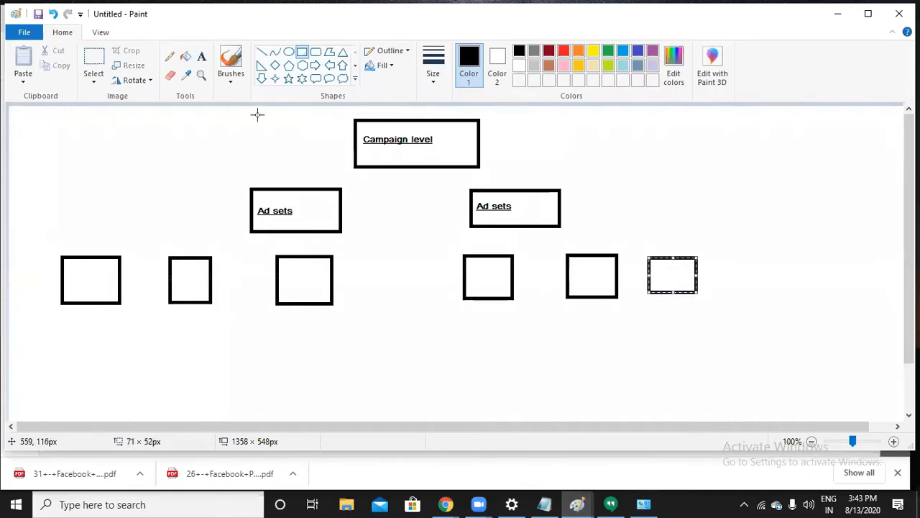
Label the leftmost small rectangle in the lowest row with the text "Ad copy"
click(201, 56)
click(68, 279)
text(Ad co)
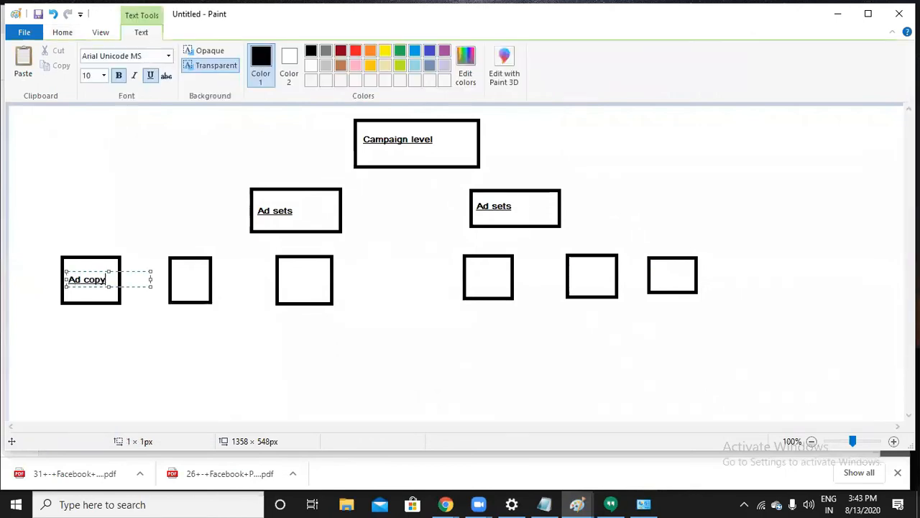
text(py)
click(354, 326)
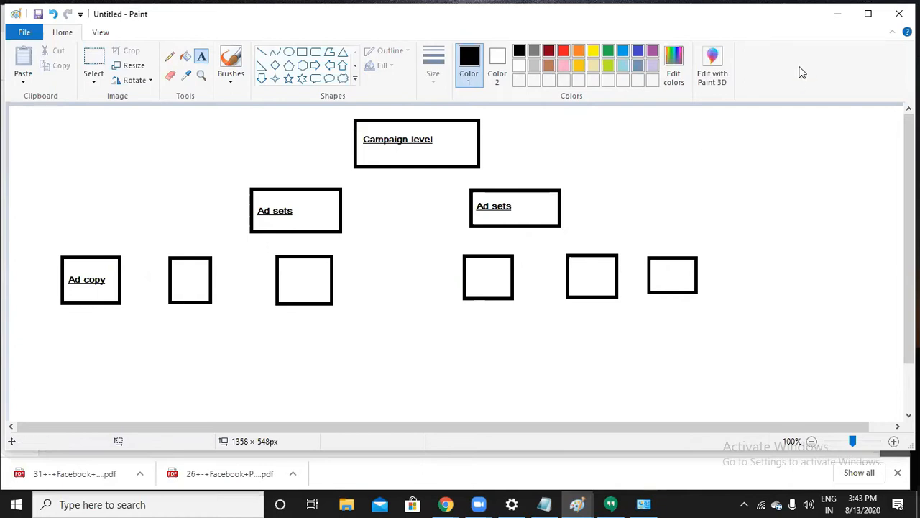
Switch back to Ads Manager in Chrome and start creating a campaign with Guided Creation
click(838, 15)
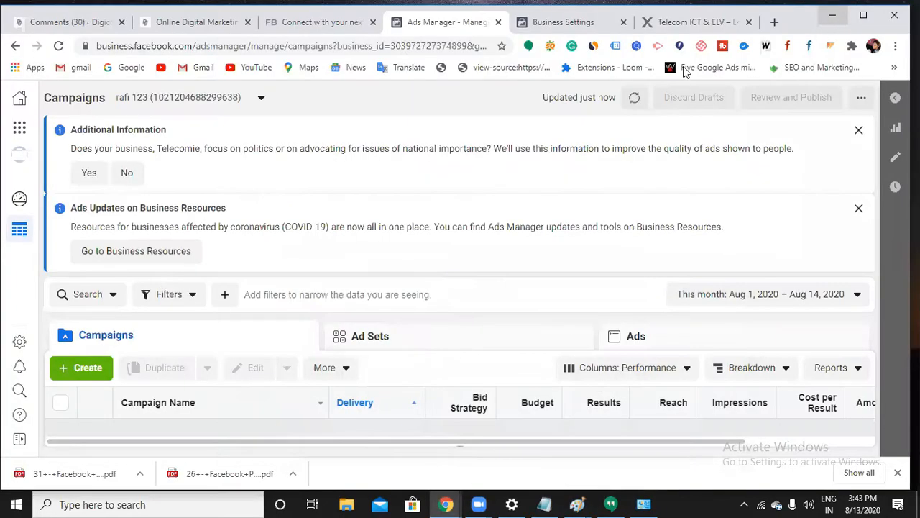
click(85, 368)
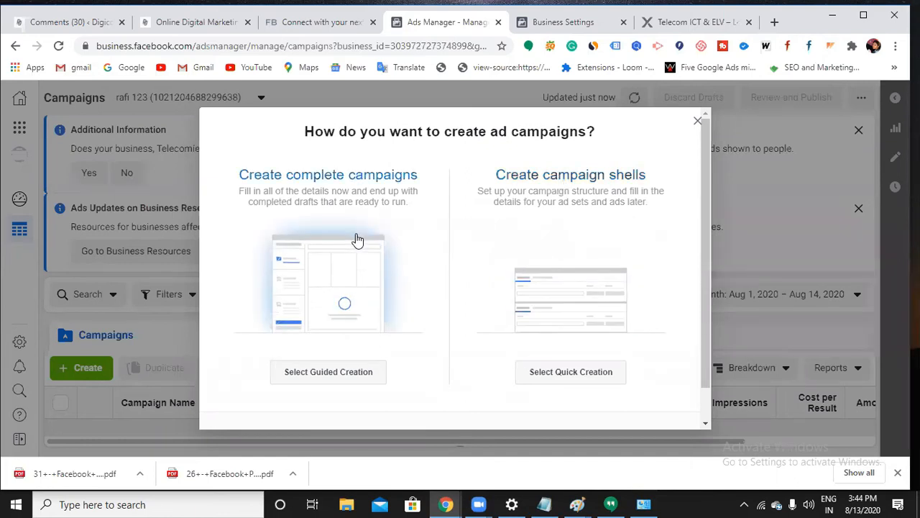
scroll(357, 242, down, 1)
click(358, 333)
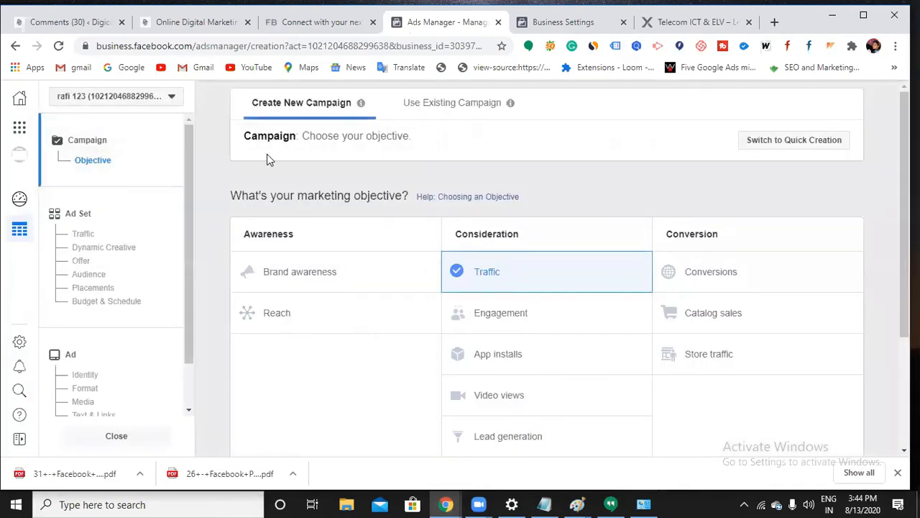
Try the Engagement and Reach marketing objectives for the new campaign
scroll(306, 166, down, 2)
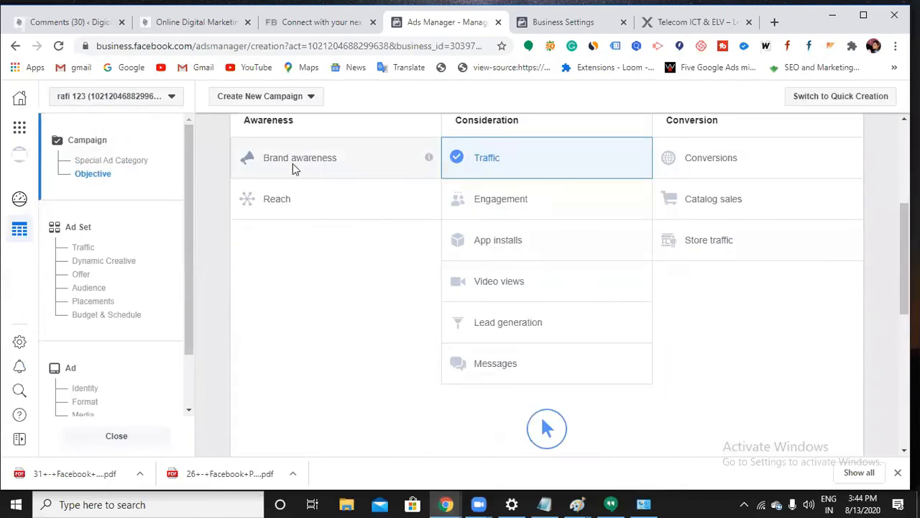
scroll(341, 259, up, 2)
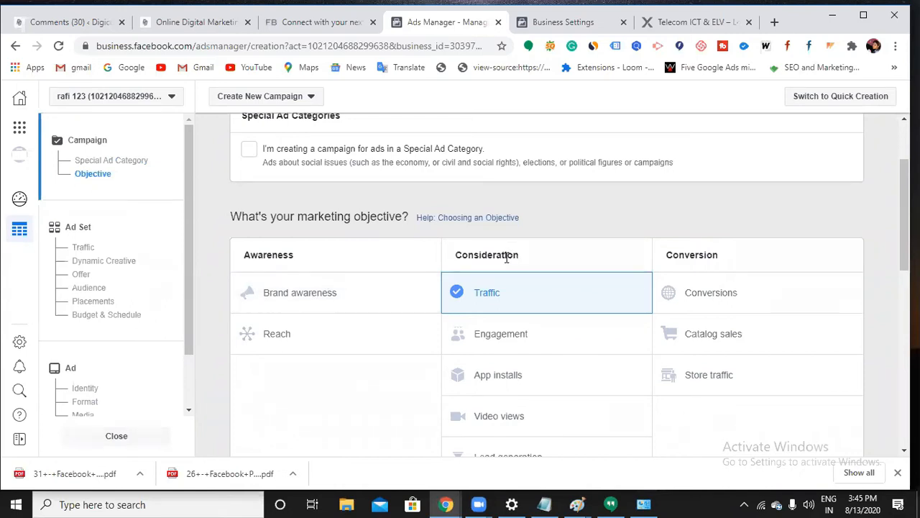
scroll(503, 293, down, 1)
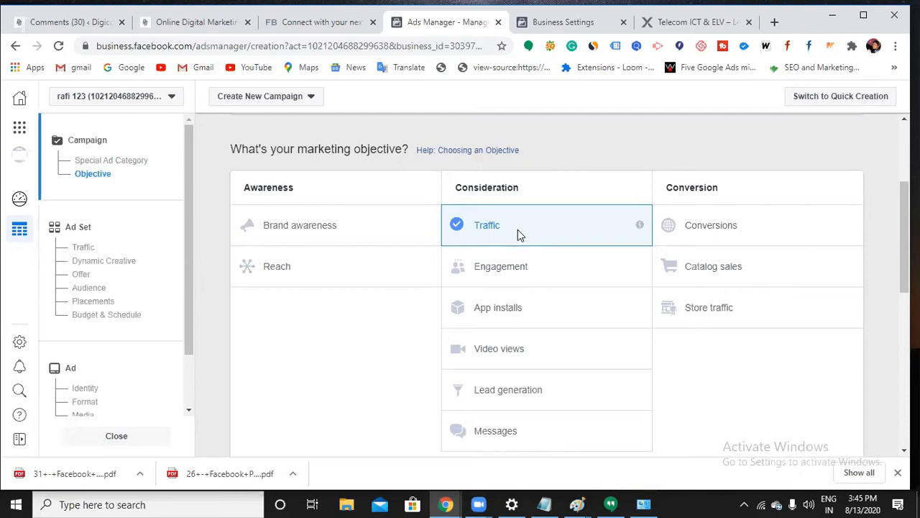
click(534, 271)
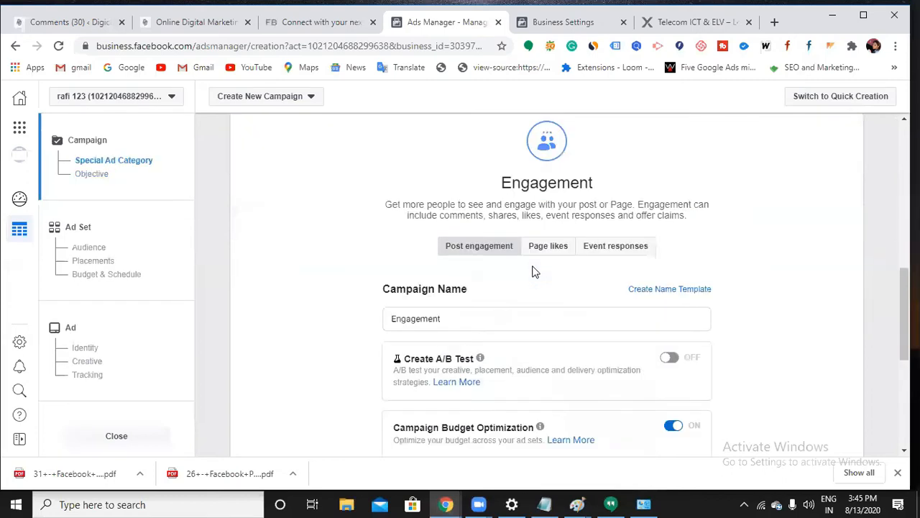
scroll(516, 304, up, 5)
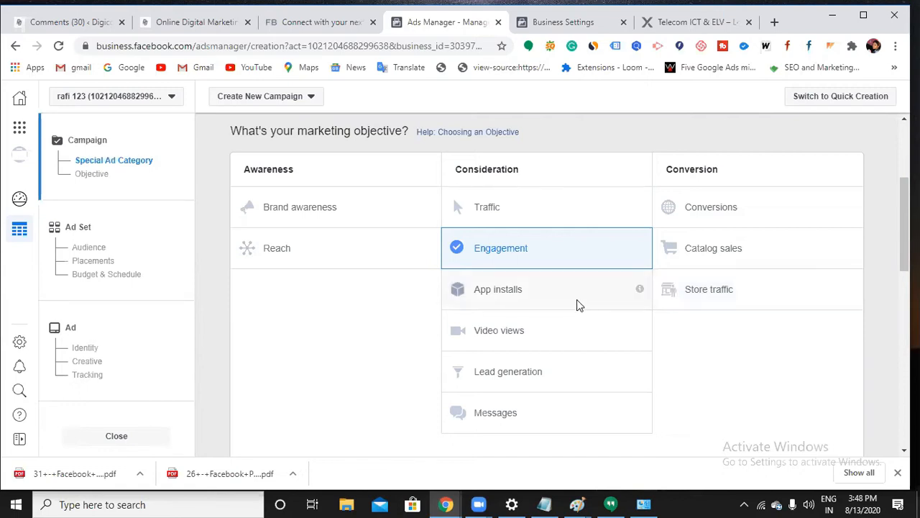
click(381, 256)
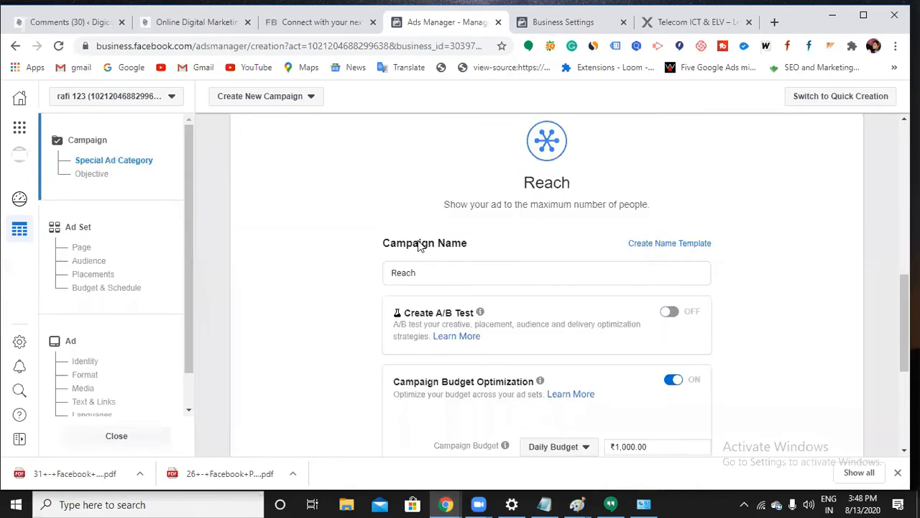
scroll(422, 250, up, 2)
scroll(422, 250, up, 4)
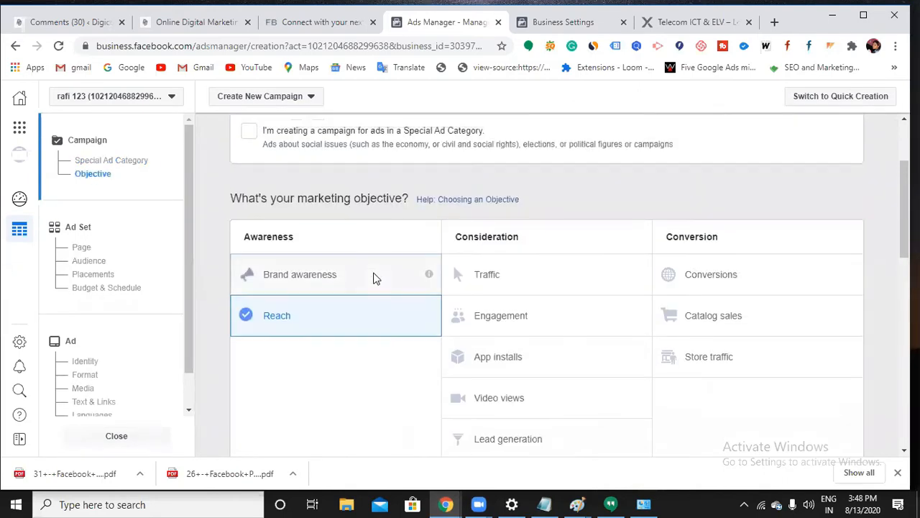
Choose Brand awareness as the marketing objective and name the campaign "3pm batch"
click(373, 278)
scroll(446, 280, up, 1)
scroll(446, 280, down, 1)
click(472, 282)
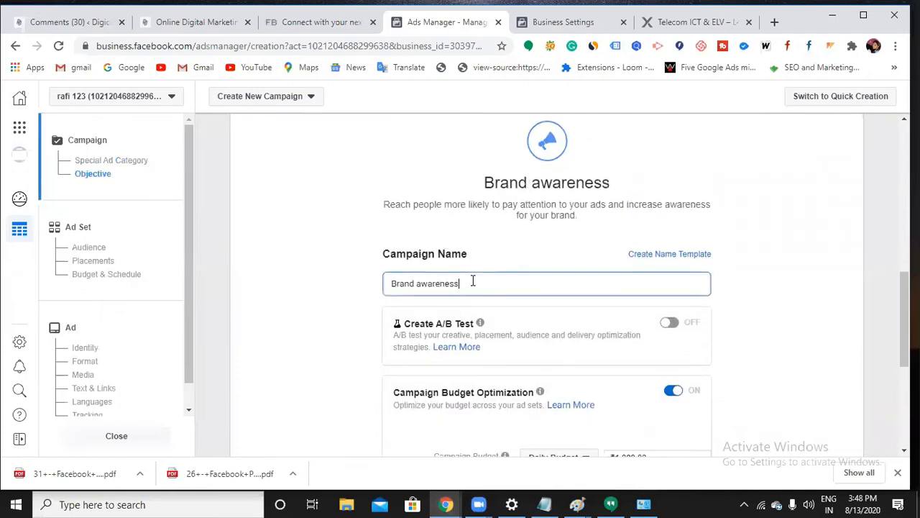
key(BackSpace)
key(BackSpace)
key(BackSpace)
key(BackSpace)
key(BackSpace)
key(BackSpace)
key(BackSpace)
key(BackSpace)
key(BackSpace)
key(BackSpace)
key(BackSpace)
key(BackSpace)
key(BackSpace)
key(BackSpace)
key(BackSpace)
text(3pm batch)
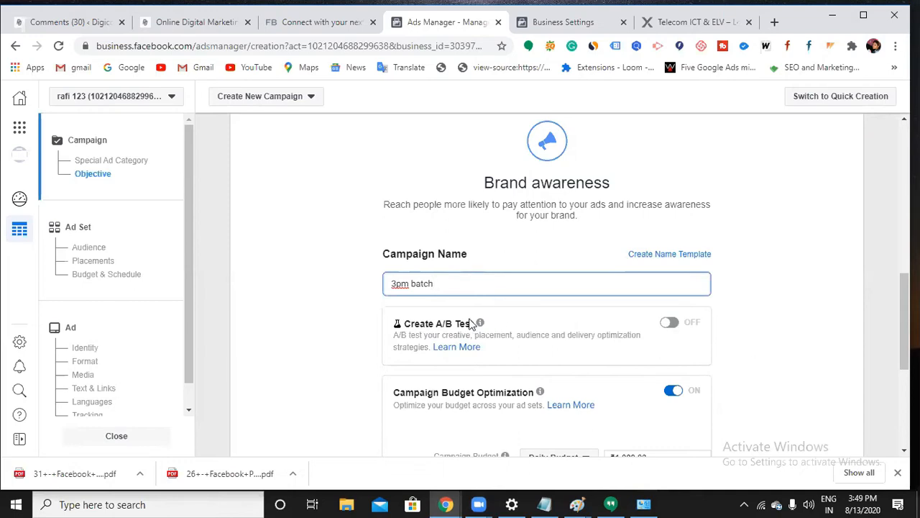
Check the campaign's budget optimization settings and continue to the ad set setup
scroll(469, 380, down, 1)
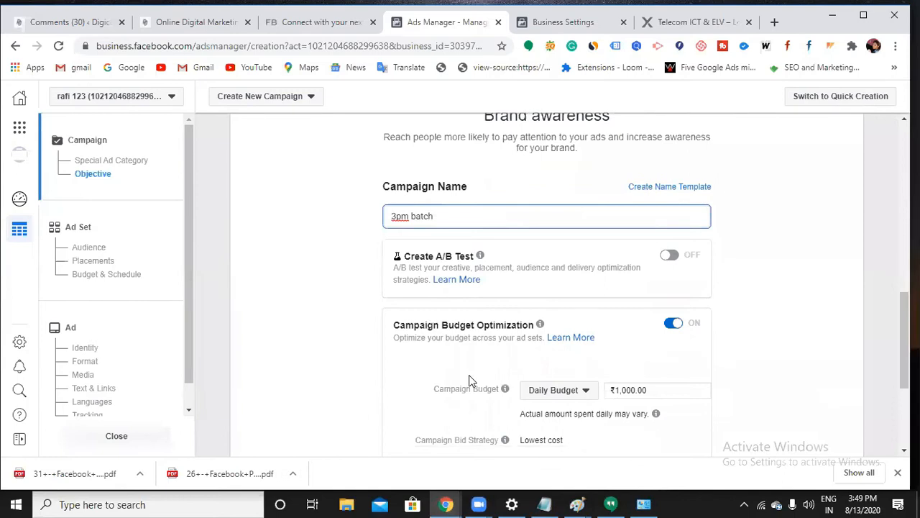
scroll(469, 375, down, 1)
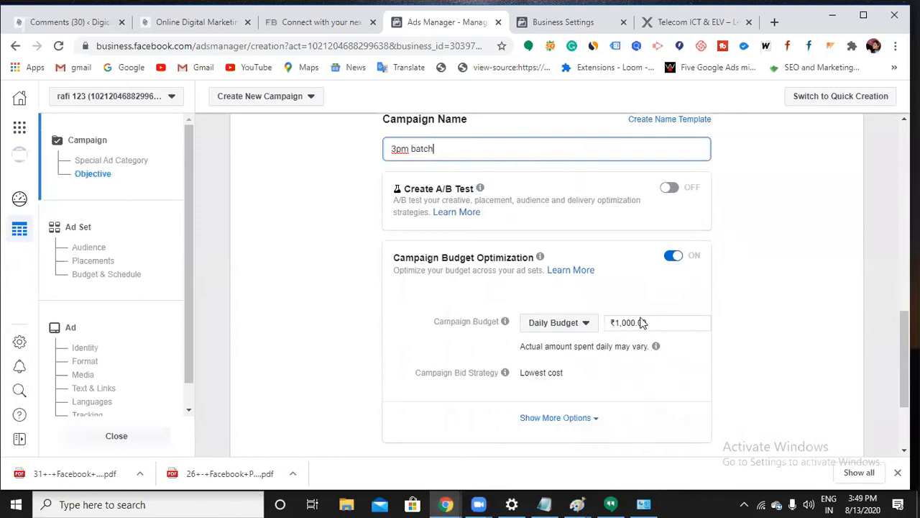
click(653, 325)
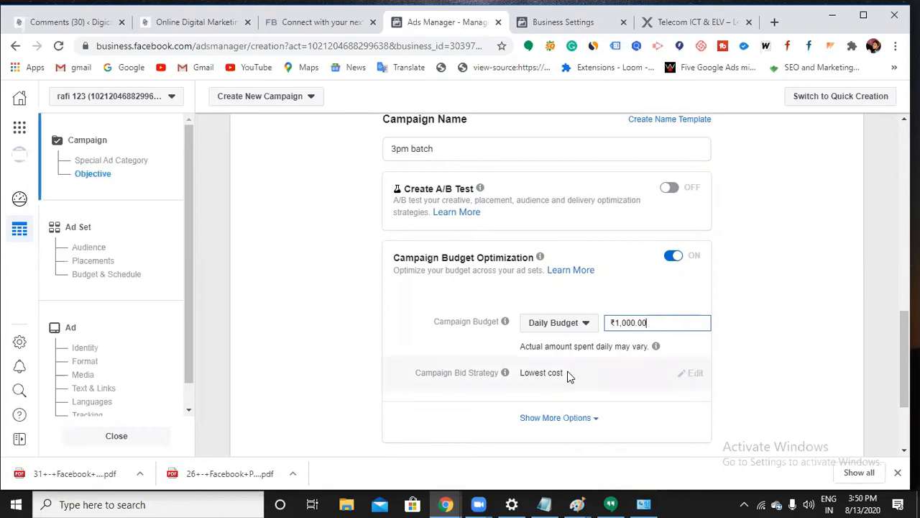
scroll(566, 376, down, 2)
click(559, 339)
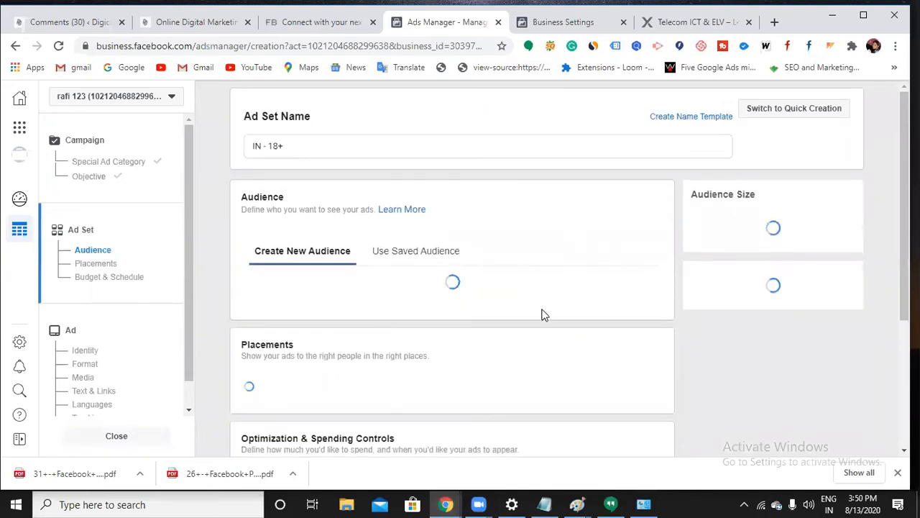
Rename the ad set as "IN 3 pm" and dismiss the tip about creating lookalike audiences
click(318, 147)
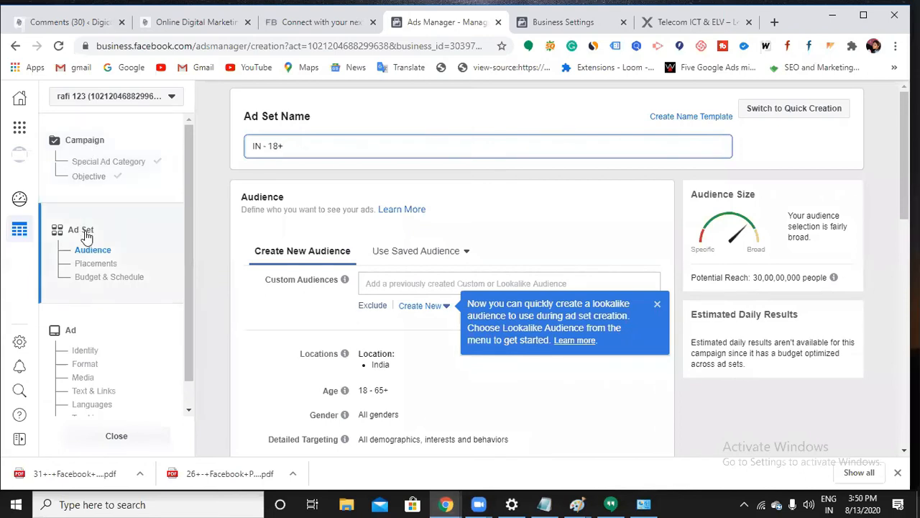
key(BackSpace)
key(BackSpace)
key(BackSpace)
key(BackSpace)
key(BackSpace)
key(BackSpace)
text(11)
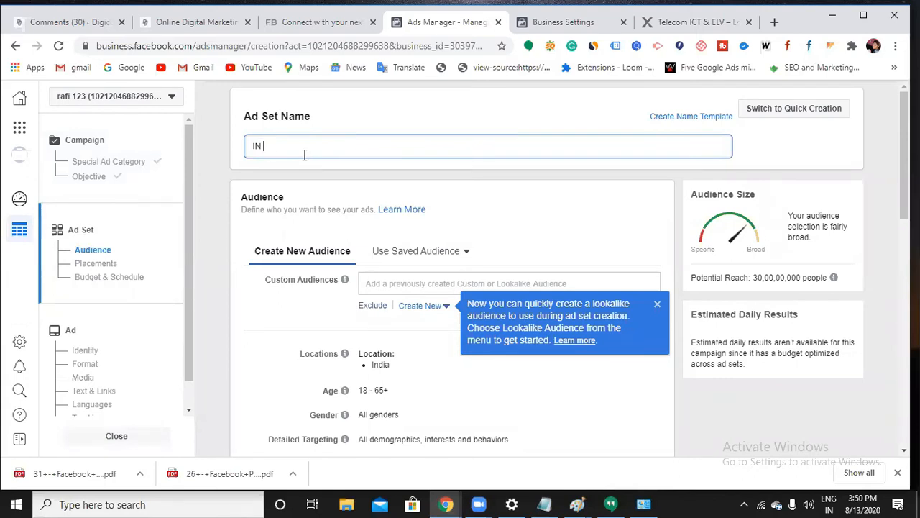
text(3 pm)
click(657, 303)
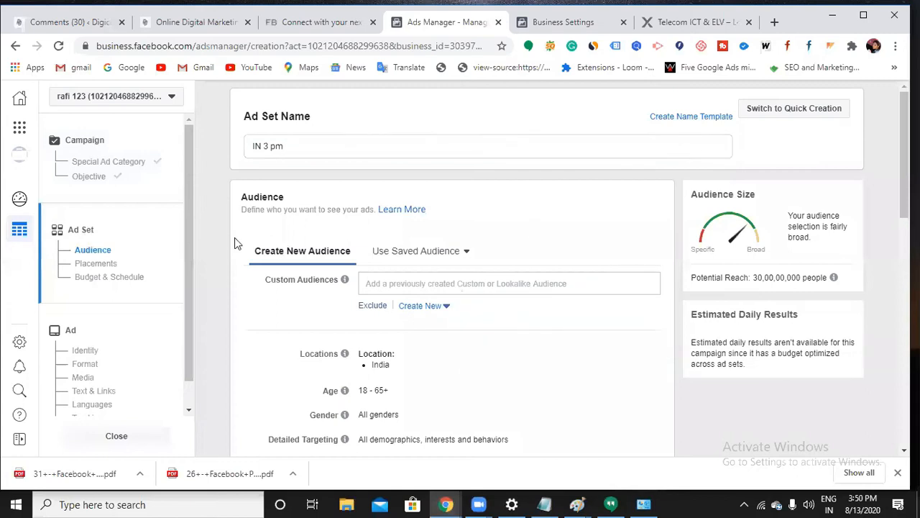
Examine the explanation of Custom Audiences and the list of previously created audiences for the ad set
scroll(282, 233, down, 1)
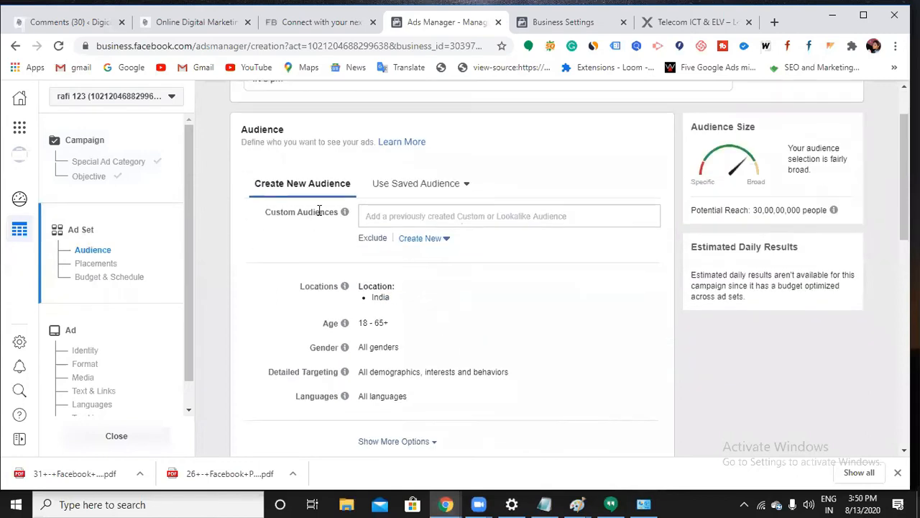
click(364, 219)
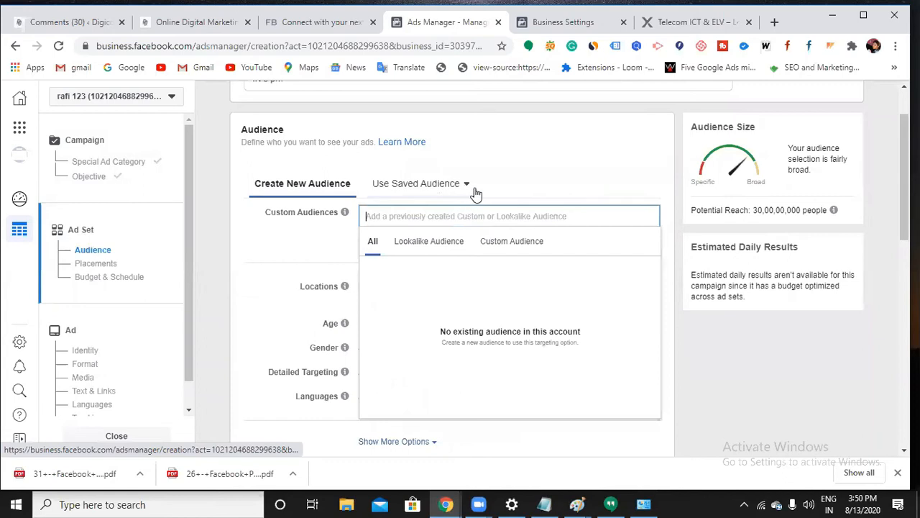
click(531, 167)
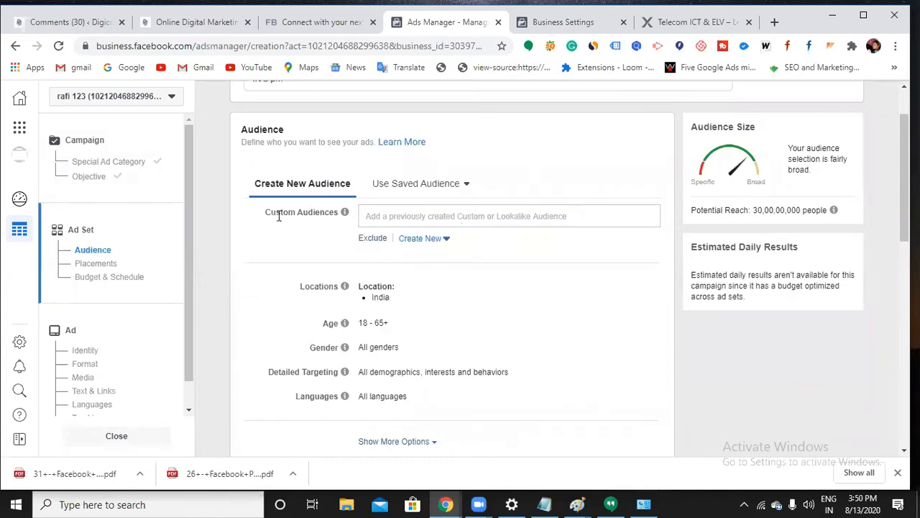
mouse_move(344, 213)
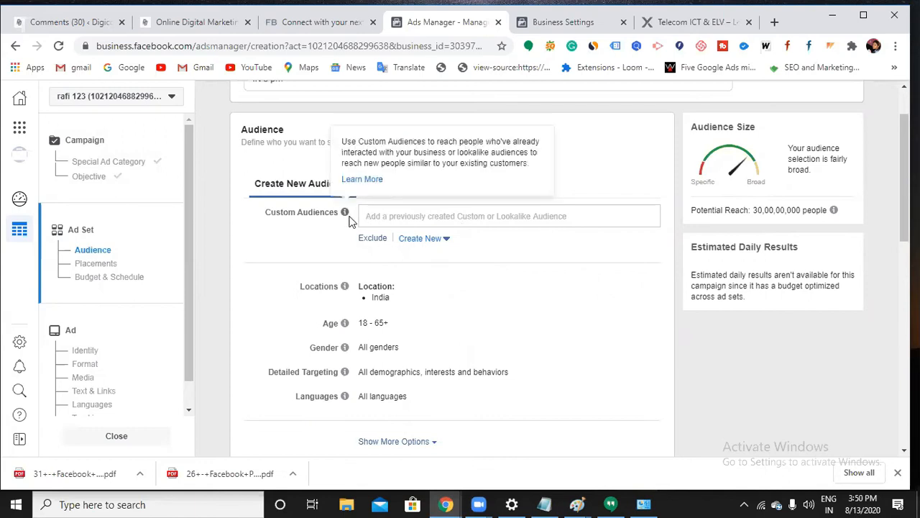
click(404, 215)
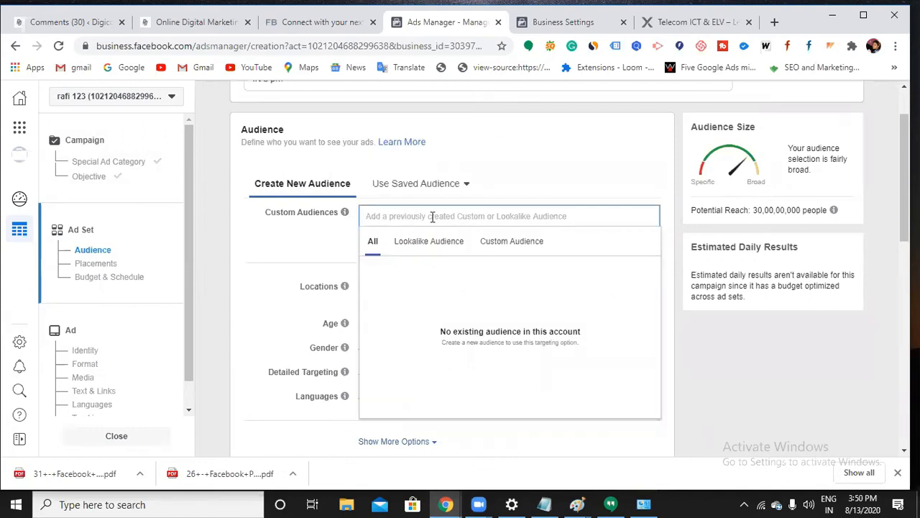
click(544, 172)
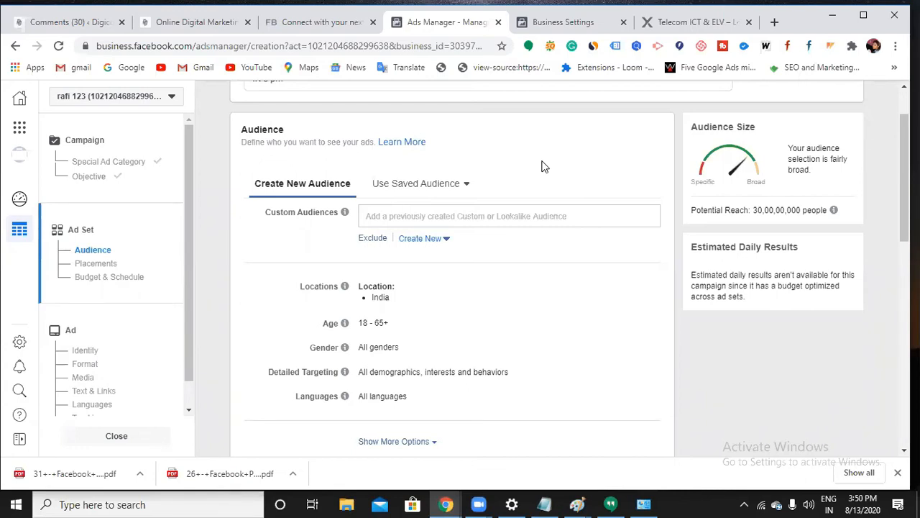
Review the Custom Audiences explanation and the choices for creating a new audience
mouse_move(346, 213)
click(442, 242)
Set the audience location to the city of Hyderabad, Telangana and dismiss the location change notice
scroll(388, 273, down, 1)
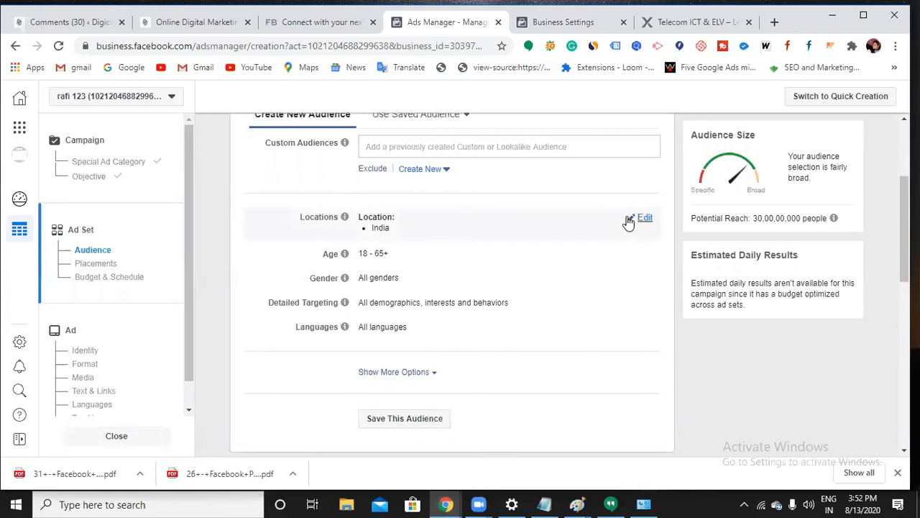
click(629, 223)
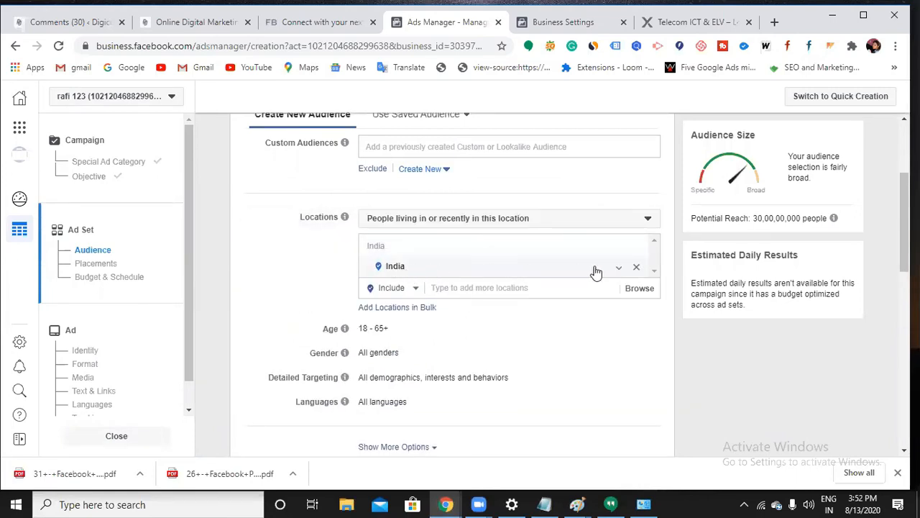
click(508, 286)
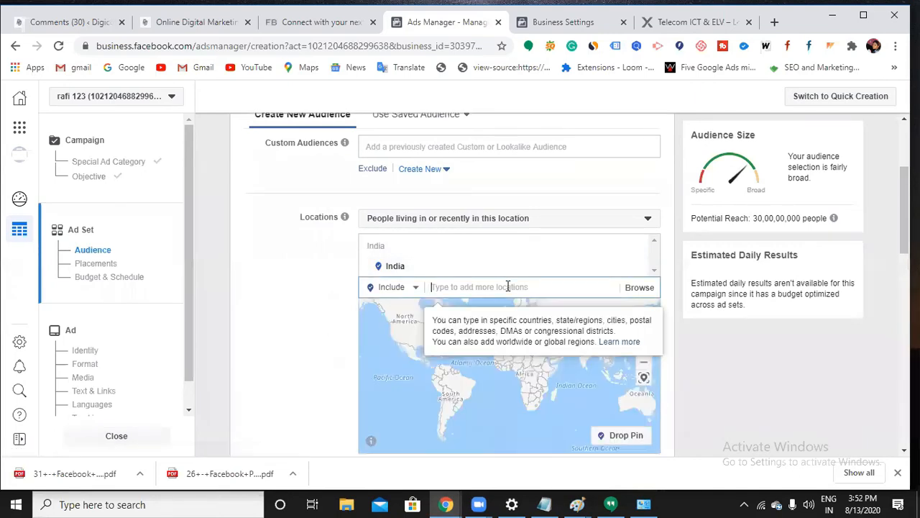
text(hyderabad)
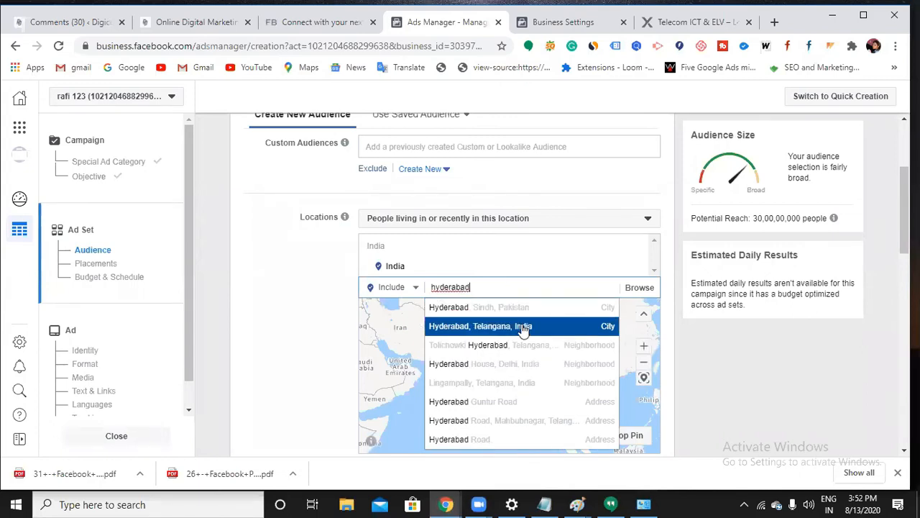
click(524, 327)
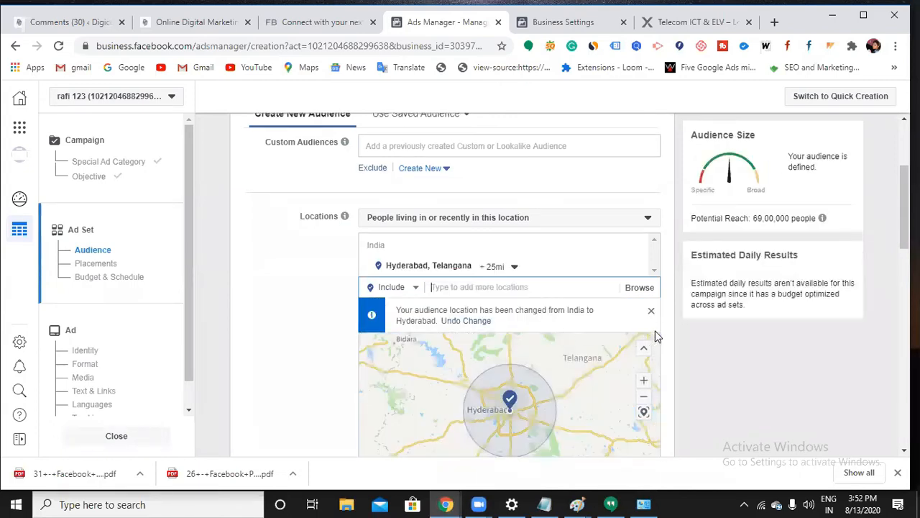
click(650, 314)
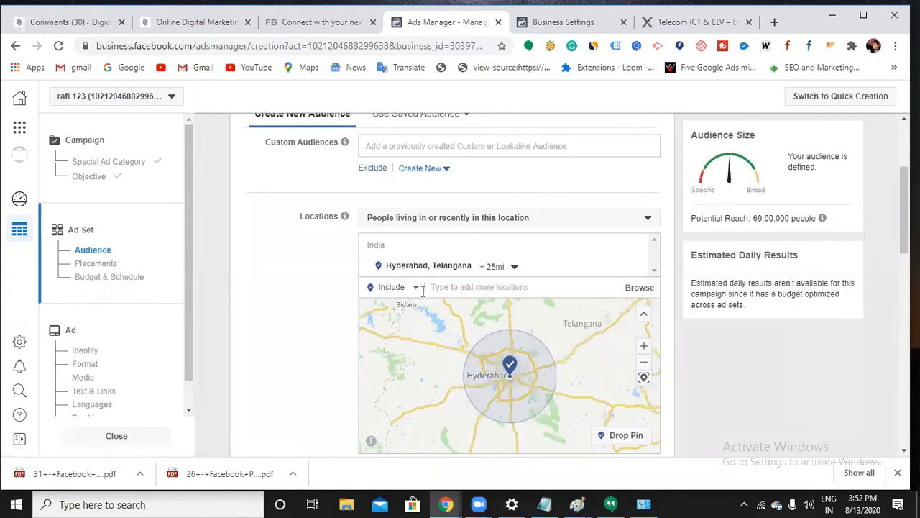
Reduce the targeting radius around Hyderabad to 19 miles
click(513, 265)
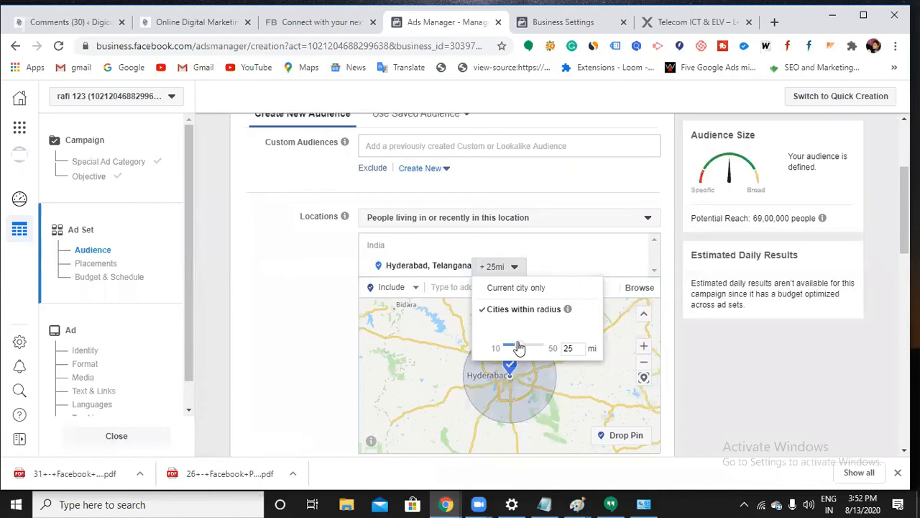
mouse_move(525, 343)
mouse_down()
mouse_move(534, 343)
mouse_move(515, 346)
mouse_up()
click(588, 259)
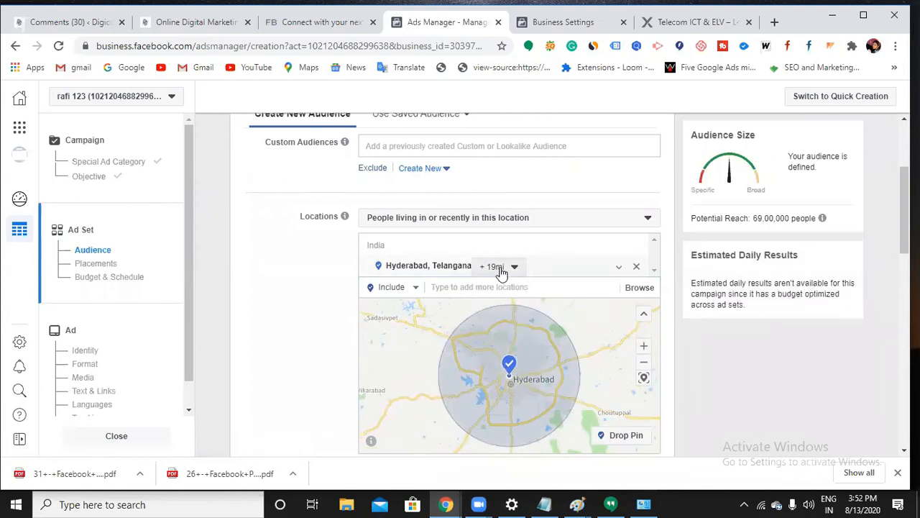
Set the audience age range to 25 to 55
scroll(501, 273, down, 3)
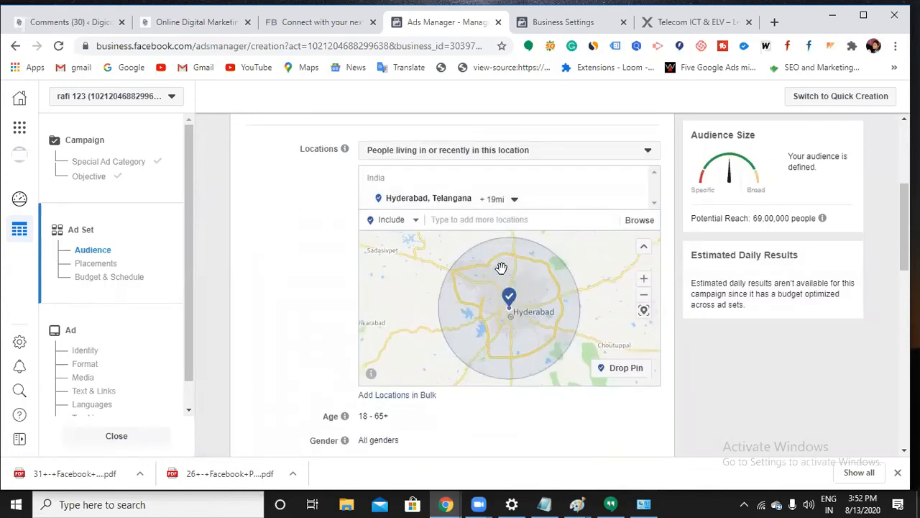
scroll(481, 345, down, 3)
scroll(501, 417, down, 2)
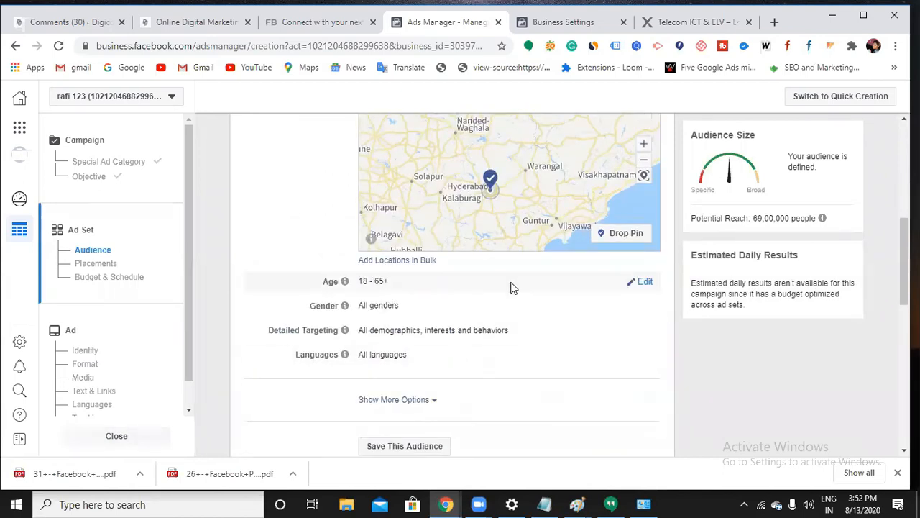
click(633, 282)
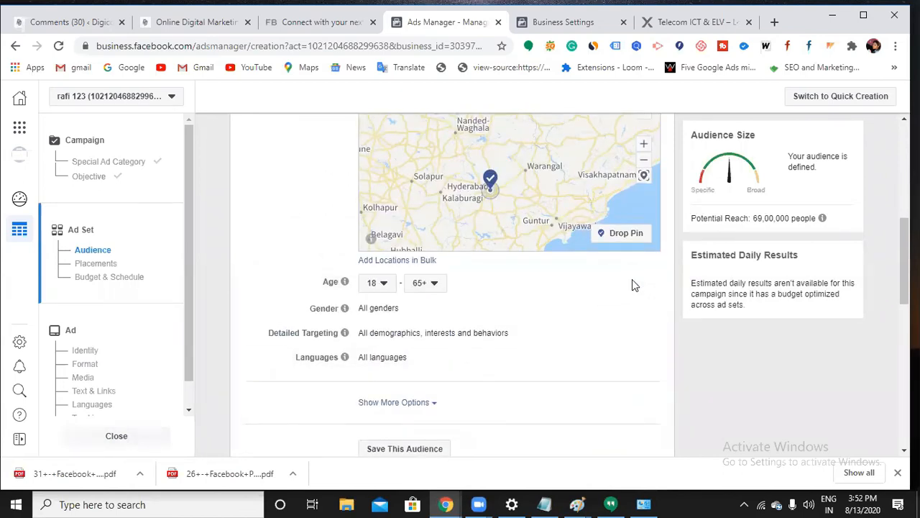
click(385, 285)
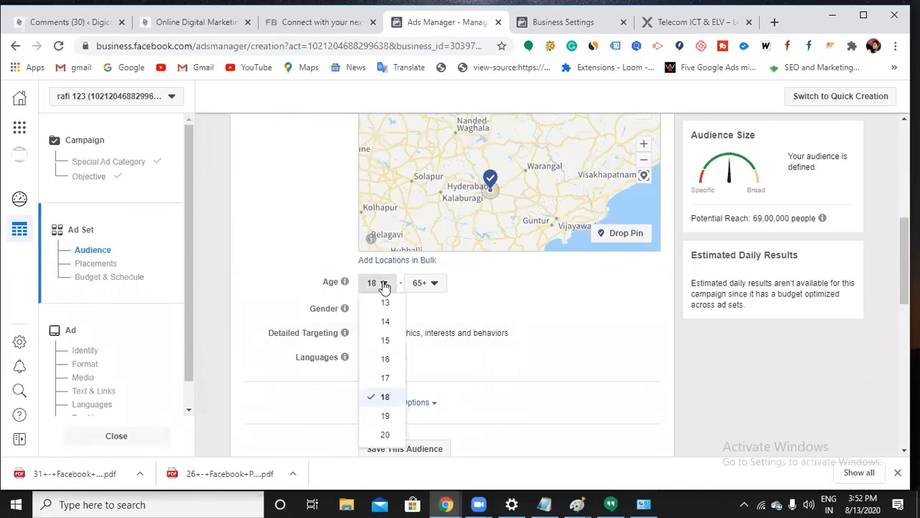
scroll(384, 340, down, 2)
scroll(387, 338, up, 2)
scroll(387, 338, down, 3)
scroll(387, 338, up, 3)
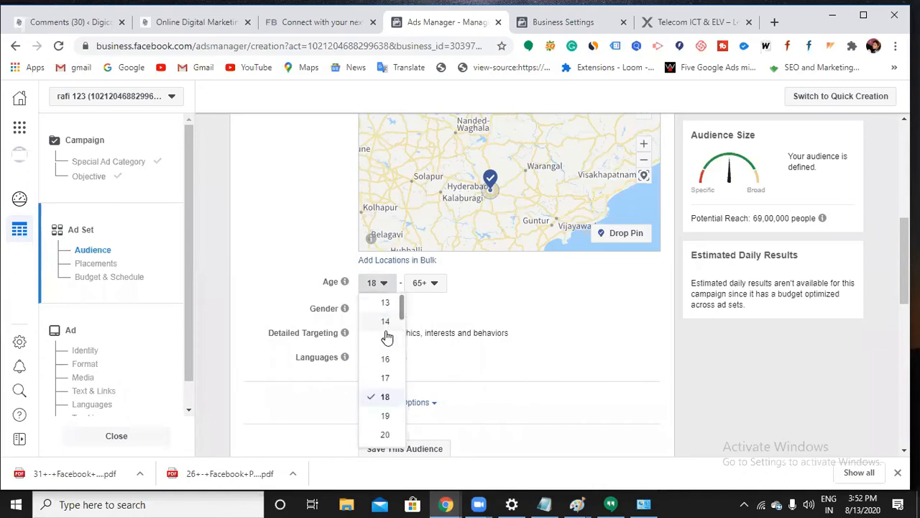
scroll(386, 336, down, 4)
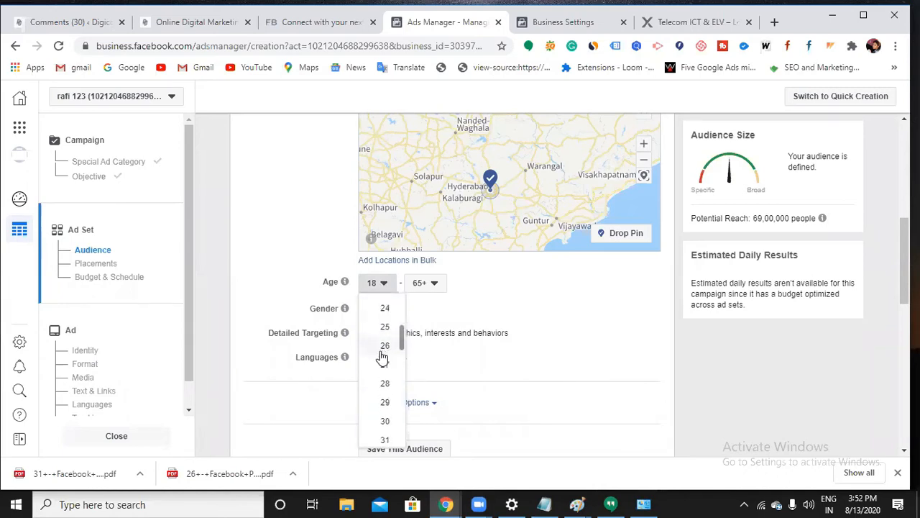
click(385, 329)
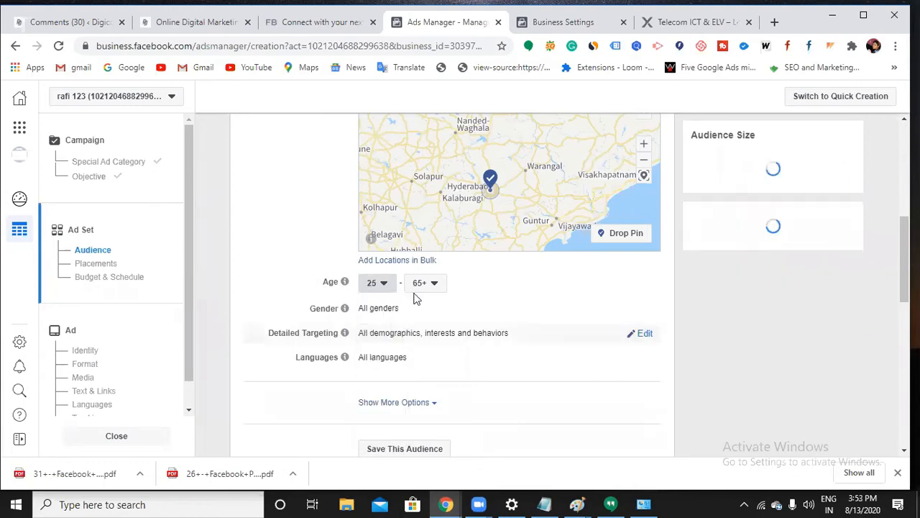
click(436, 284)
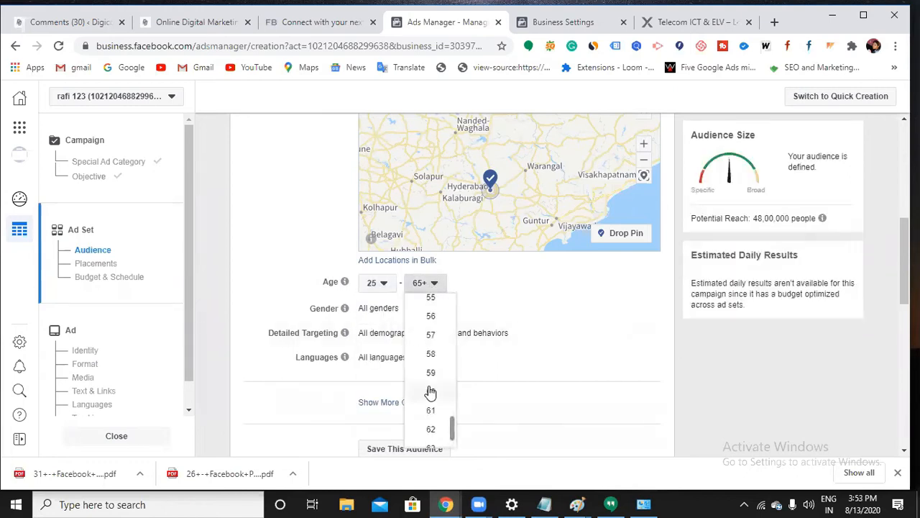
click(429, 297)
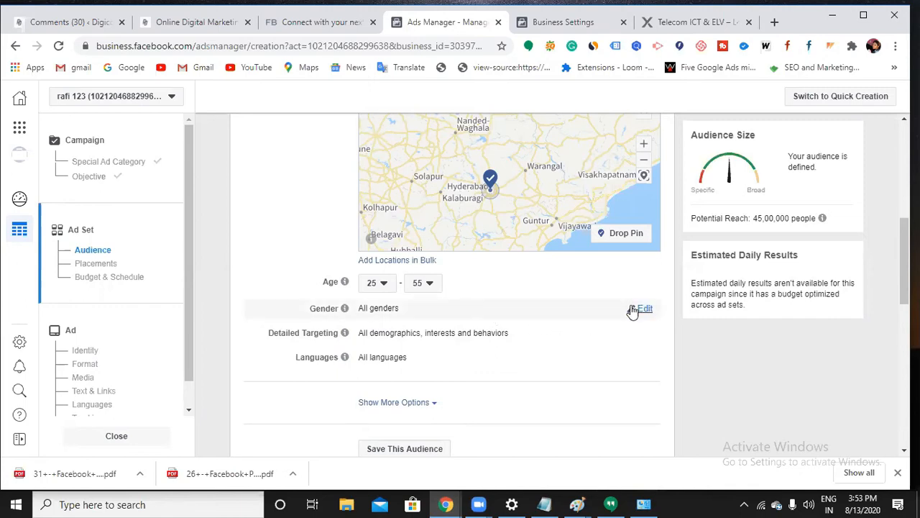
Open the audience's gender choices for editing and read the explanation of Detailed Targeting
click(642, 308)
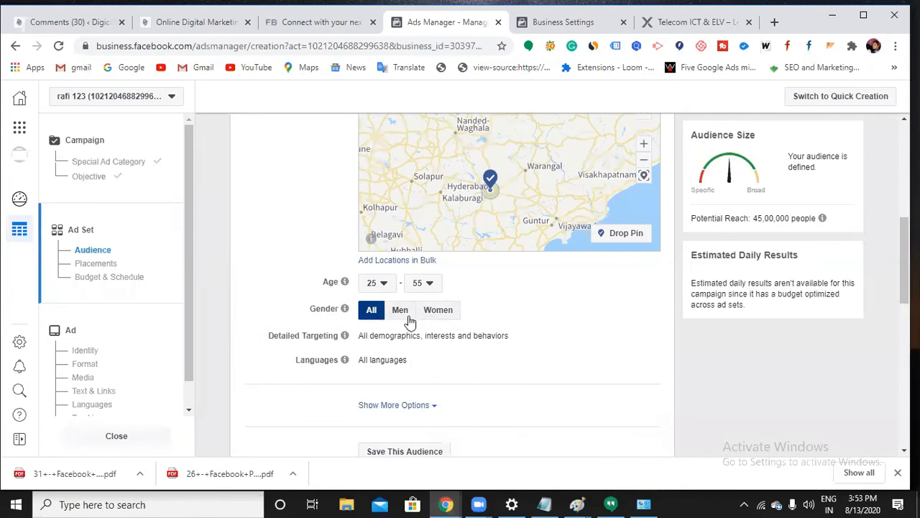
mouse_move(345, 338)
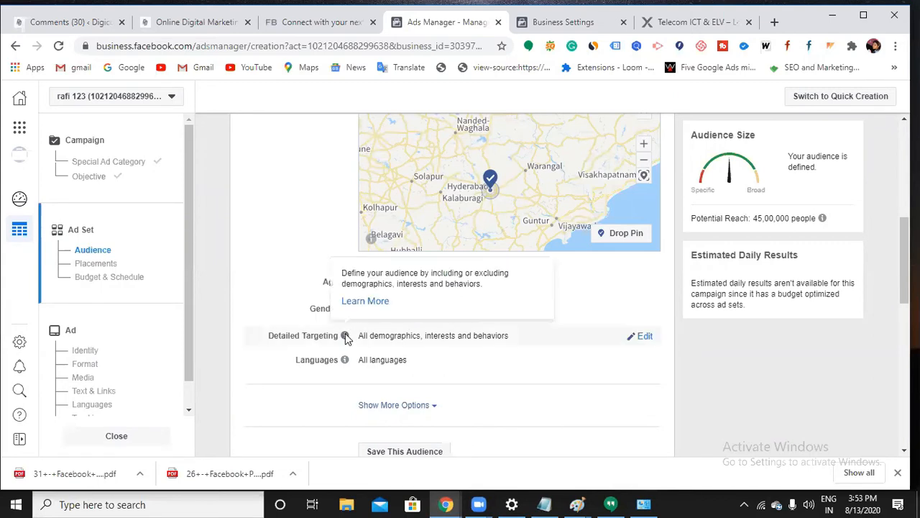
scroll(319, 291, down, 1)
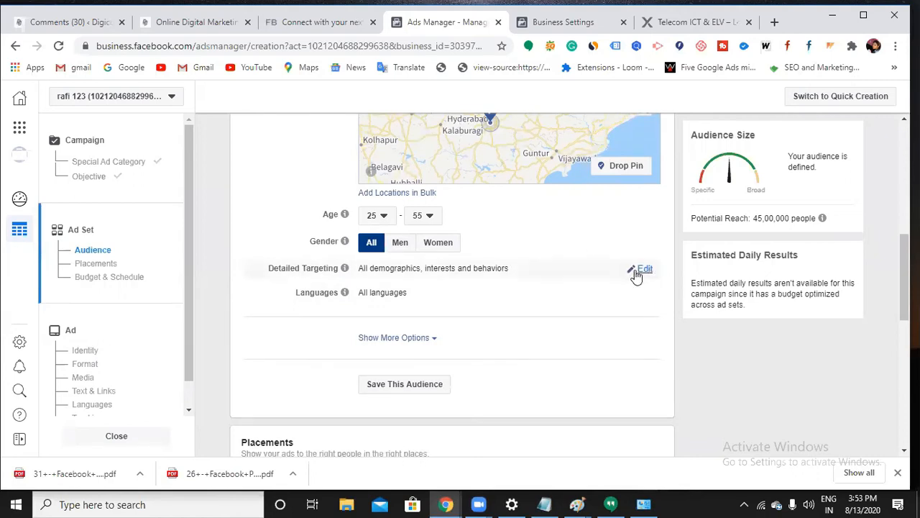
Open Detailed Targeting for editing and examine the education level options under Demographics
click(635, 270)
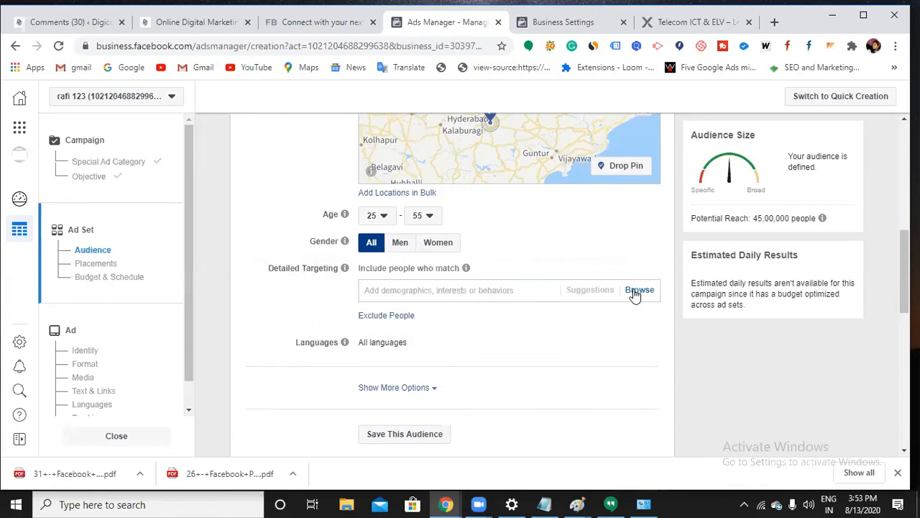
click(635, 292)
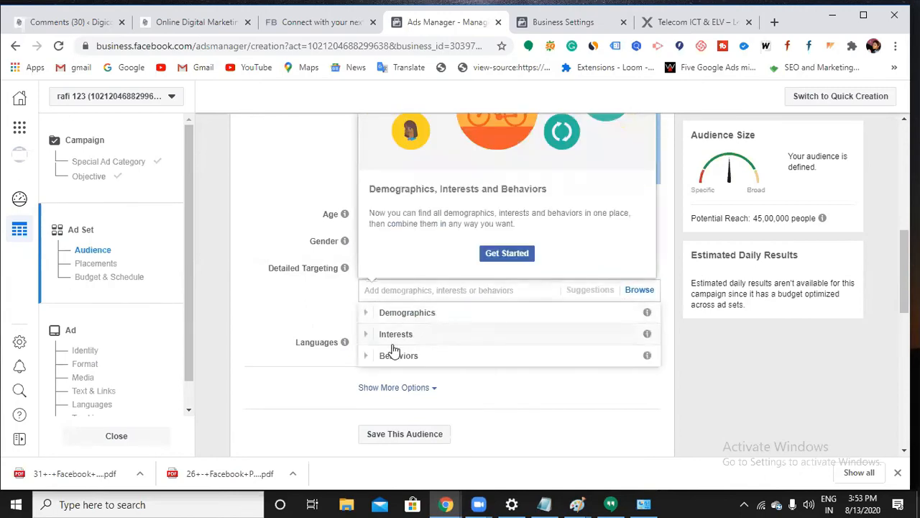
click(429, 315)
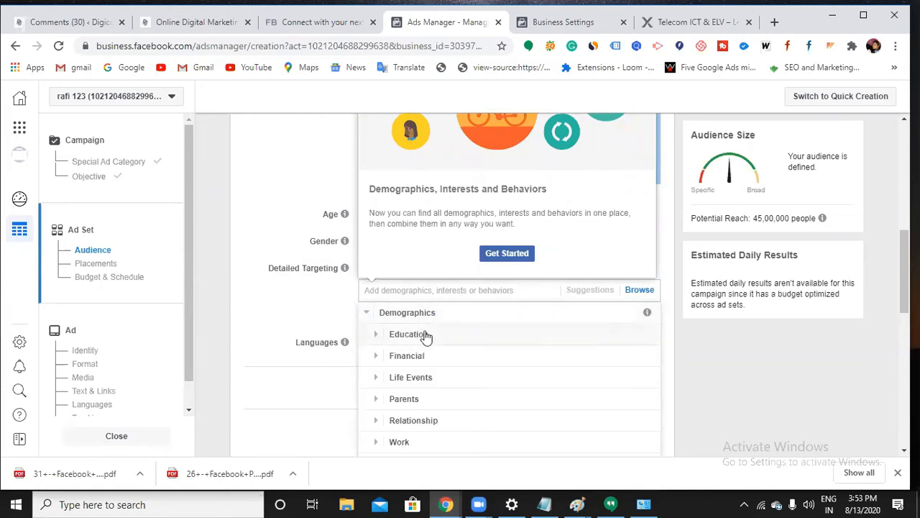
click(427, 335)
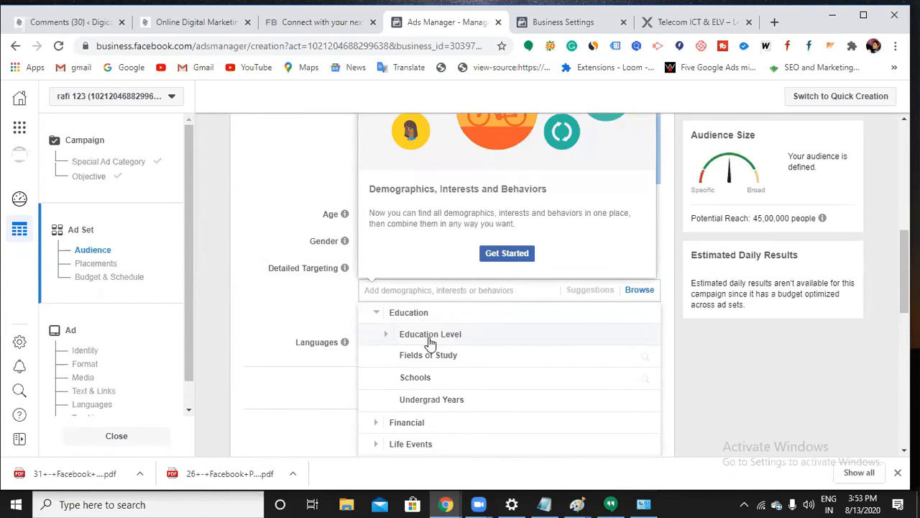
click(437, 342)
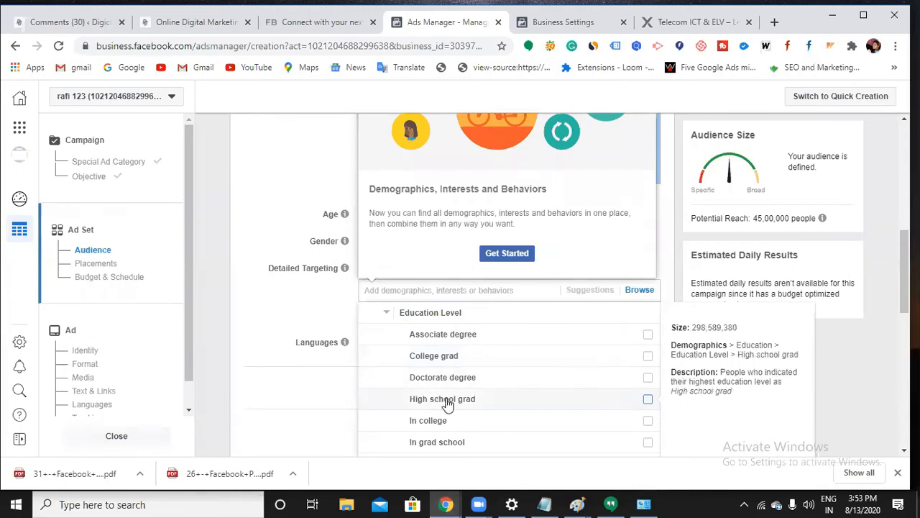
scroll(448, 405, down, 4)
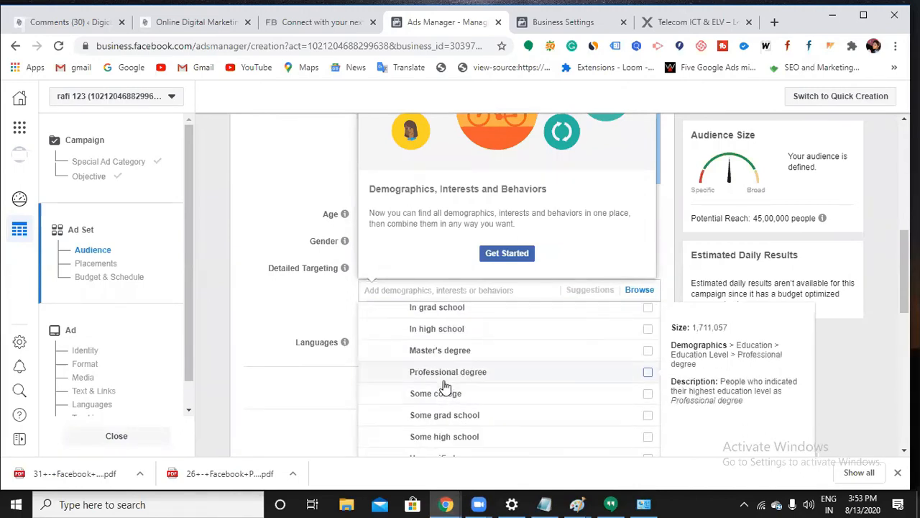
scroll(444, 346, up, 1)
scroll(444, 347, down, 1)
scroll(444, 347, down, 1)
Examine the household income options in the Financial category of the demographics
click(443, 346)
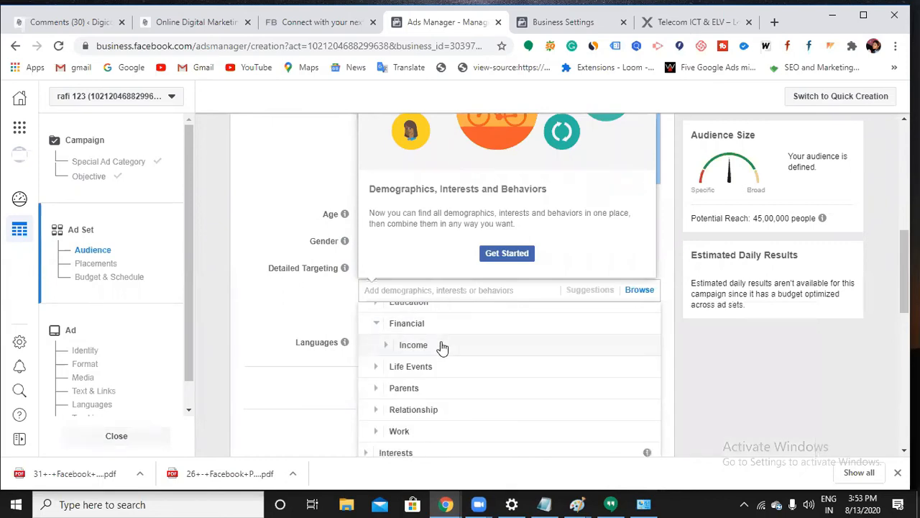
click(427, 332)
scroll(428, 333, up, 1)
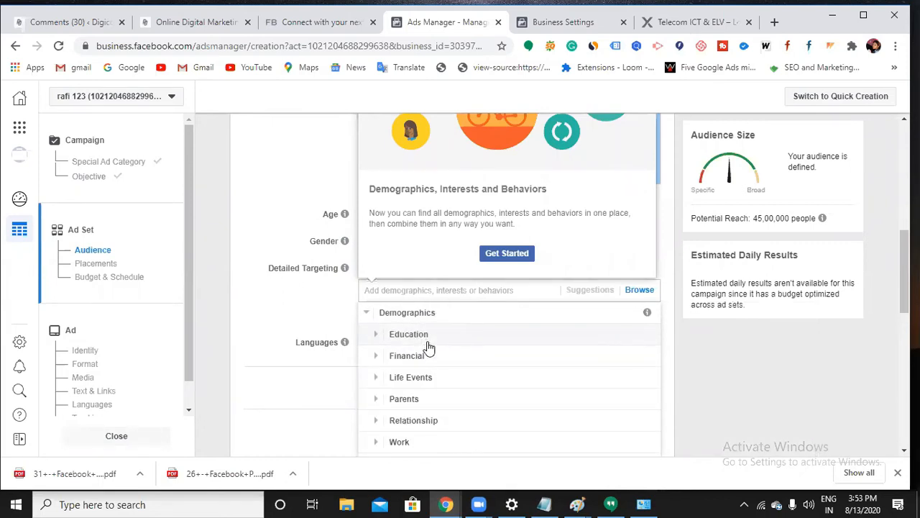
click(422, 354)
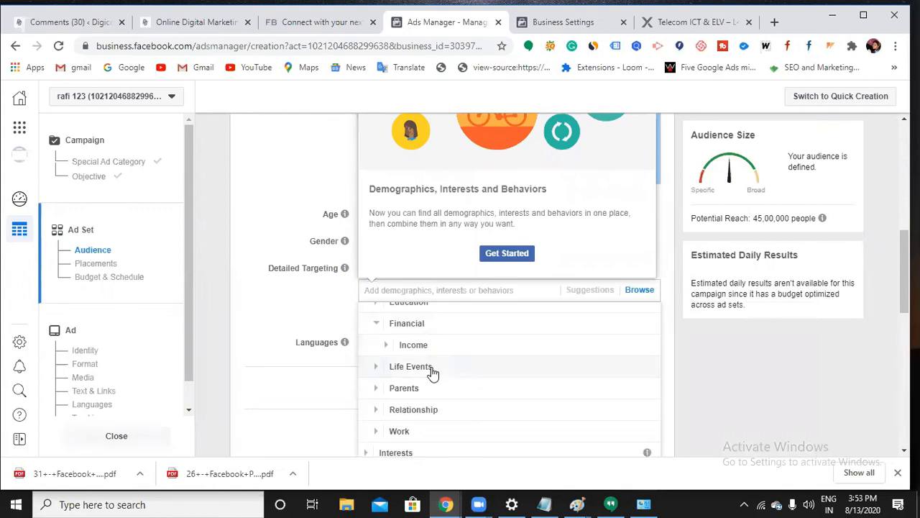
click(426, 345)
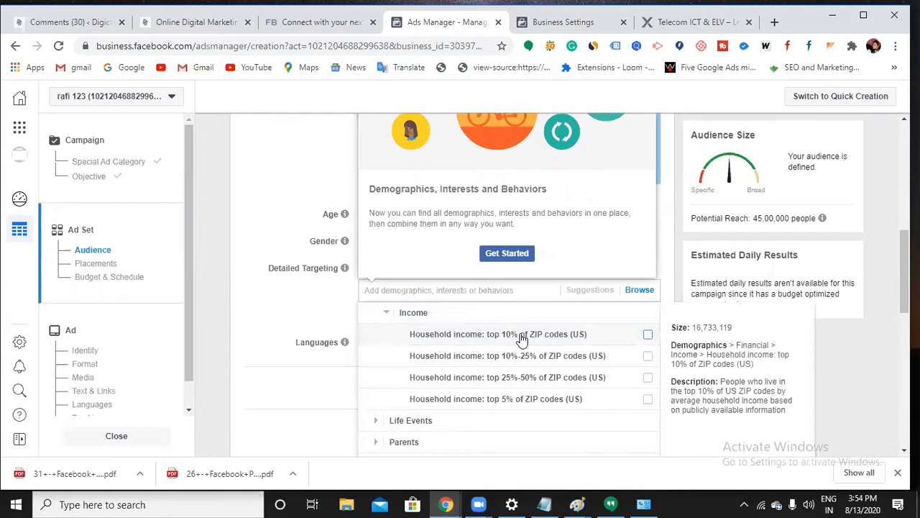
scroll(493, 365, down, 1)
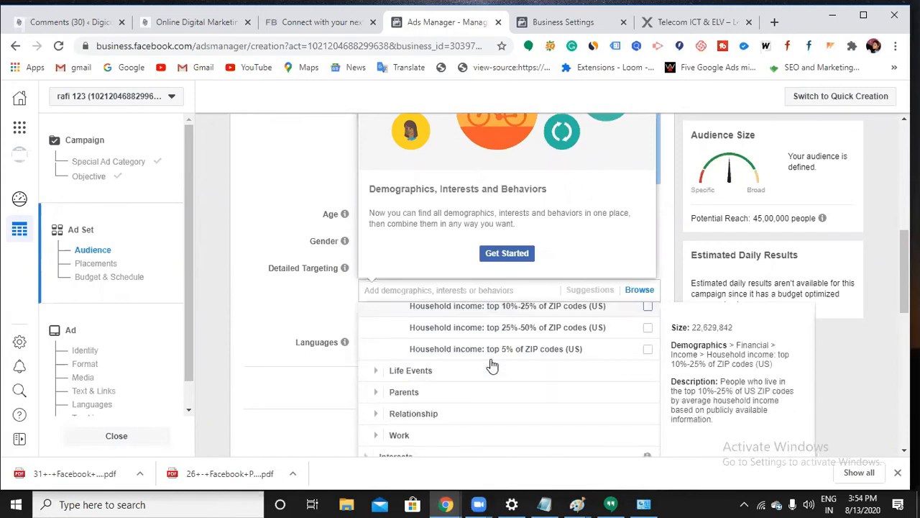
scroll(493, 364, down, 1)
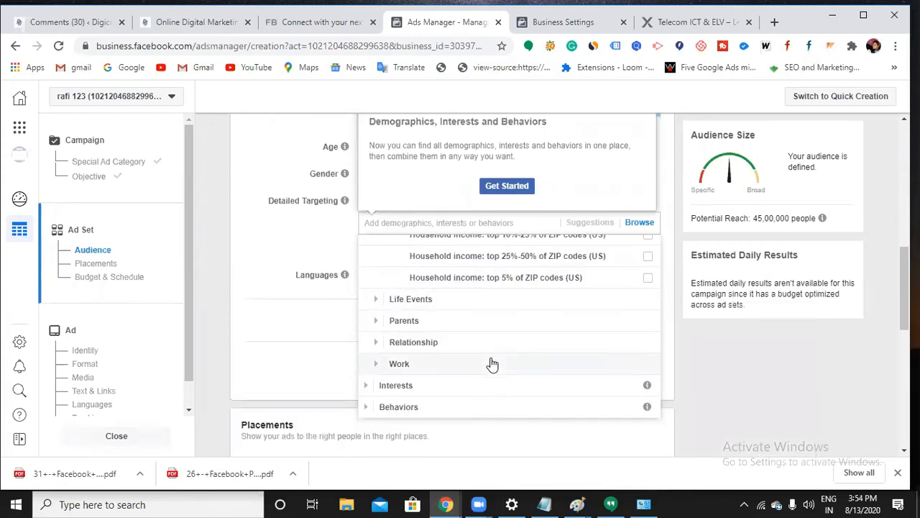
Expand the Life Events category of the demographics to view its options
mouse_move(456, 263)
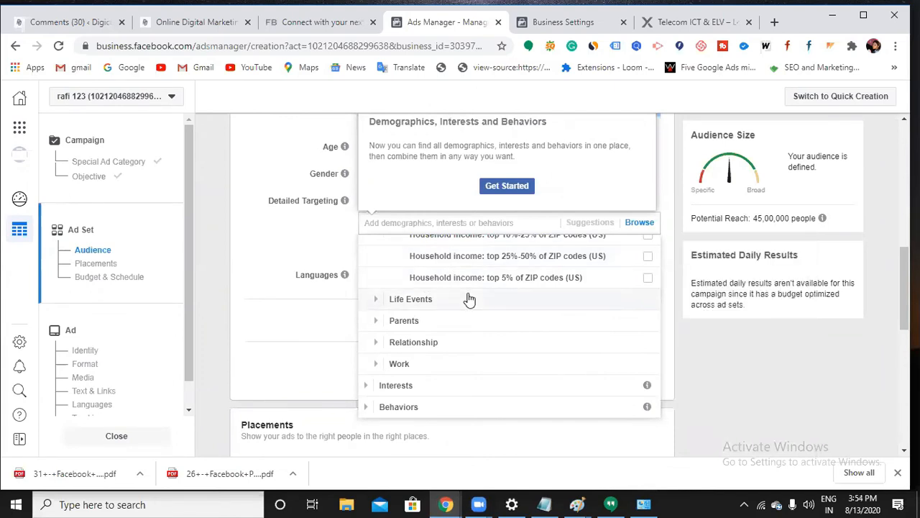
scroll(468, 299, down, 1)
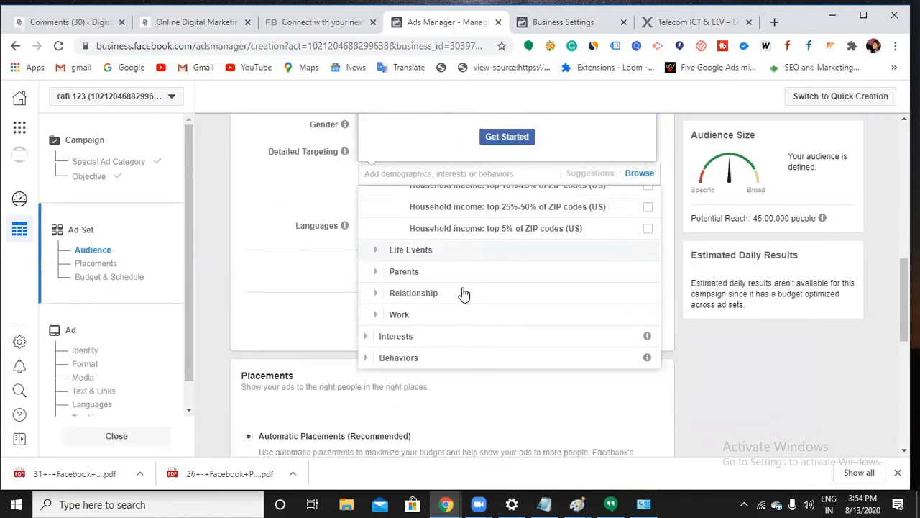
click(468, 241)
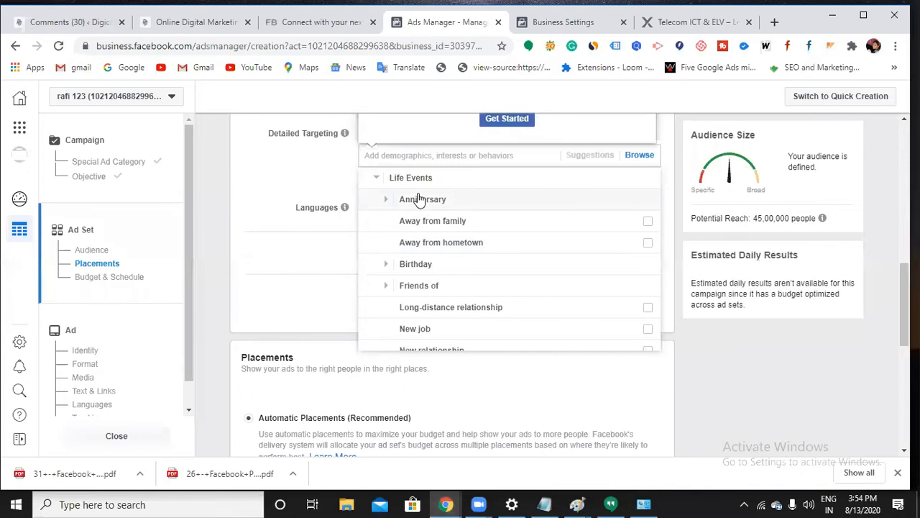
Try adding the New relationship life event to the detailed targeting and remove it again
click(441, 204)
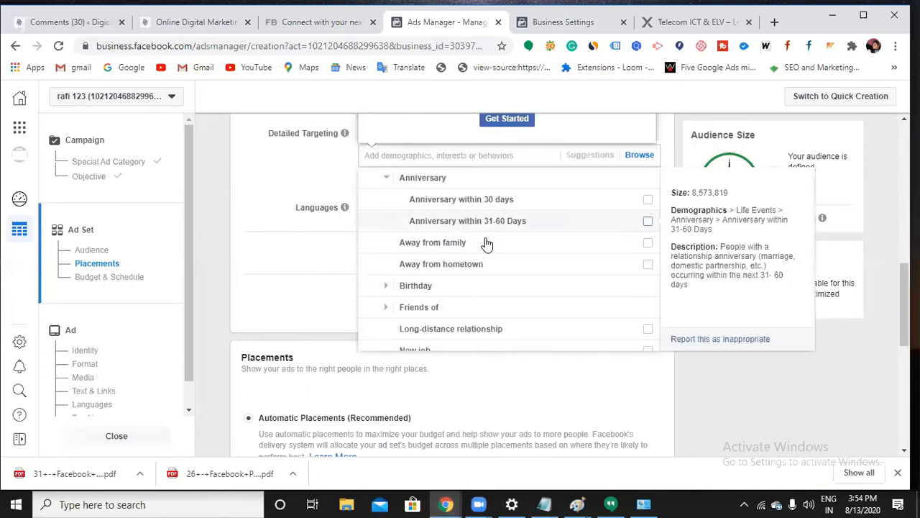
scroll(423, 263, down, 1)
scroll(443, 230, down, 1)
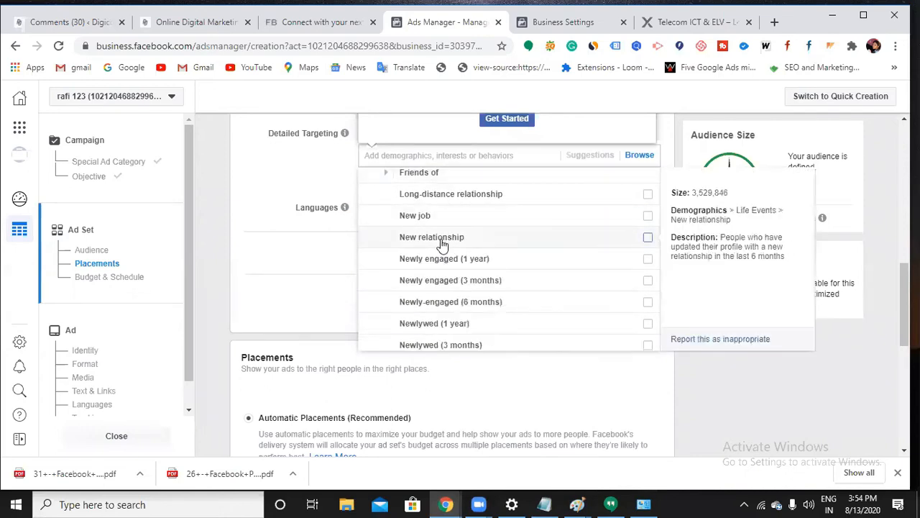
click(648, 237)
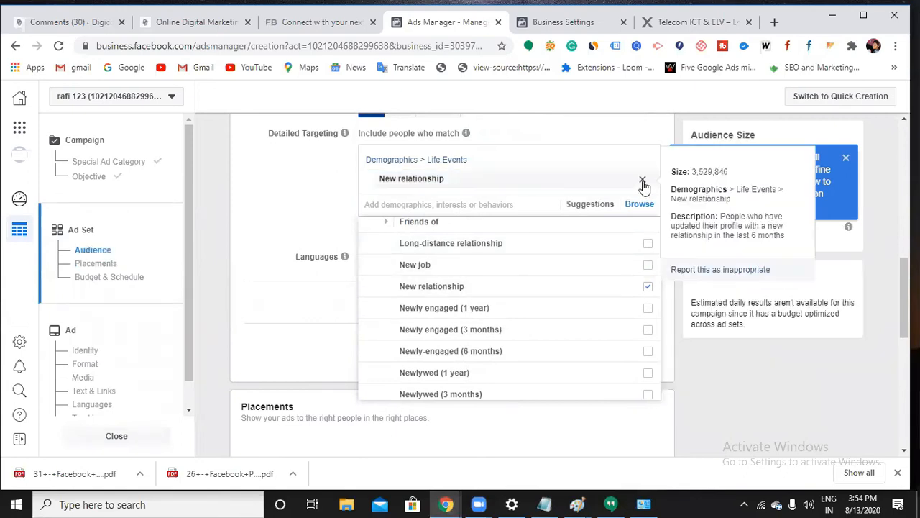
click(647, 179)
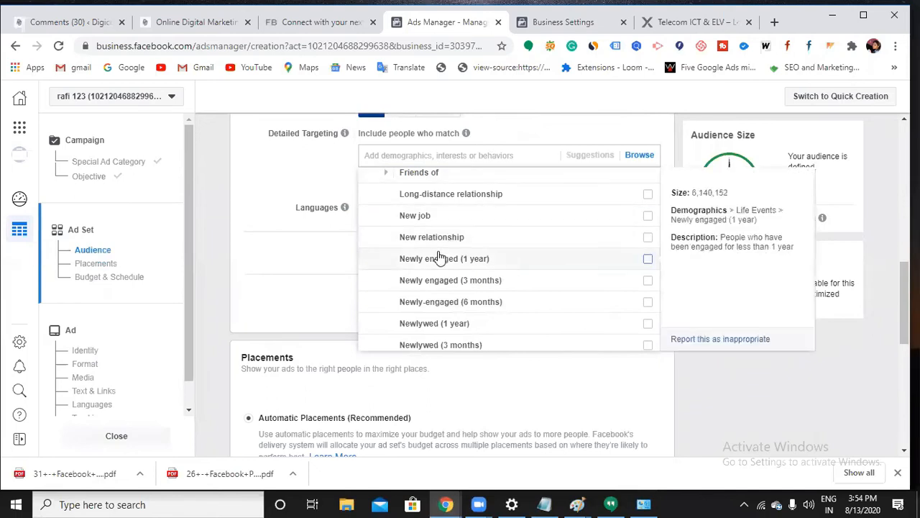
Add the Advertising interest from the Business and industry category to the detailed targeting
scroll(440, 257, down, 1)
scroll(440, 257, down, 4)
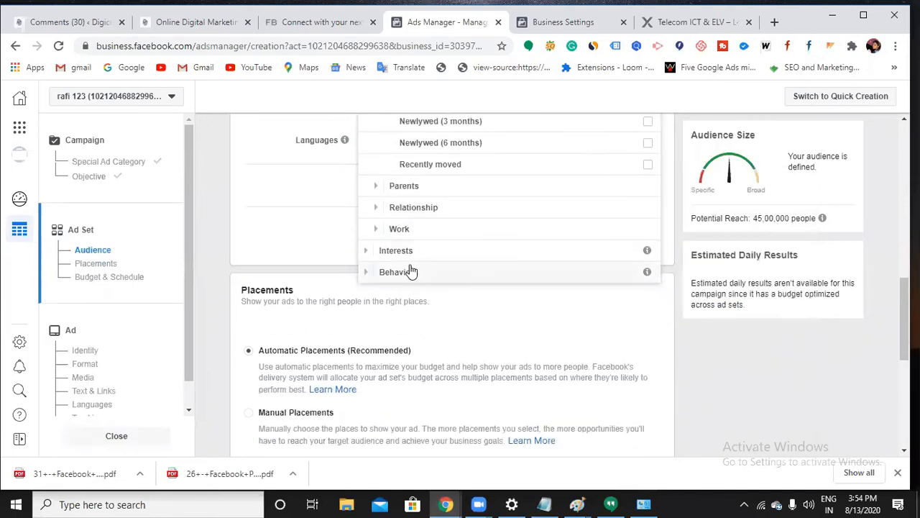
click(415, 258)
scroll(482, 343, up, 1)
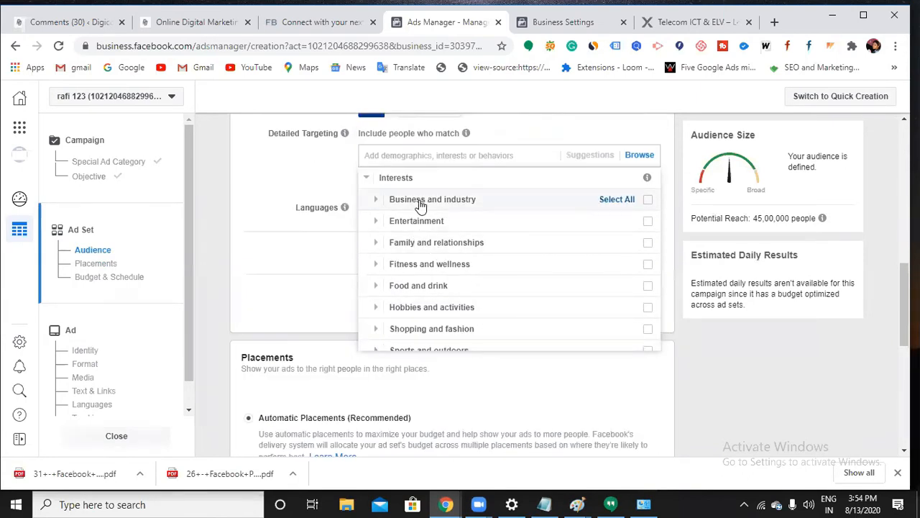
click(376, 205)
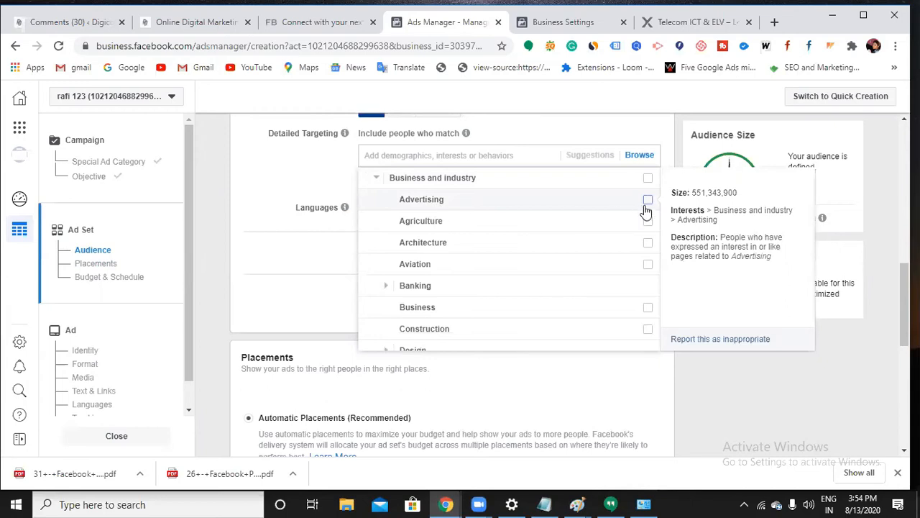
click(647, 202)
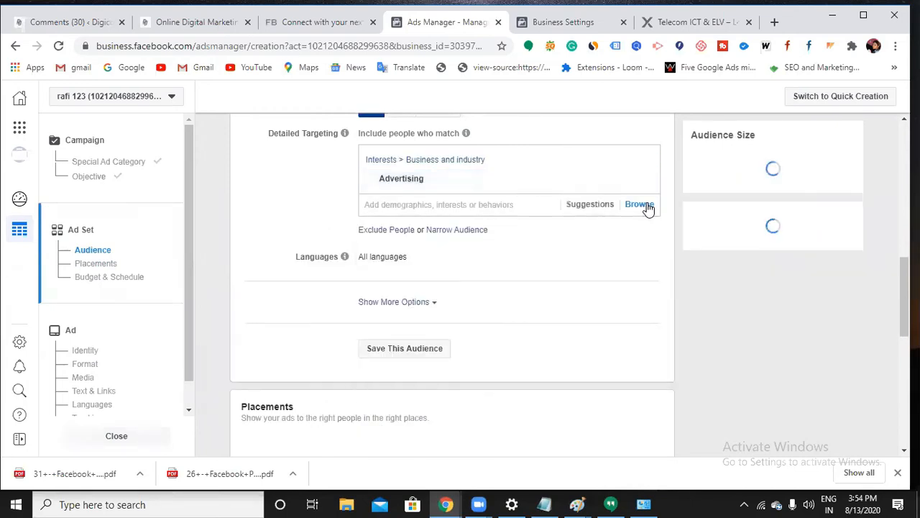
Add the Books and E-books interests from Entertainment > Reading to the detailed targeting
click(640, 210)
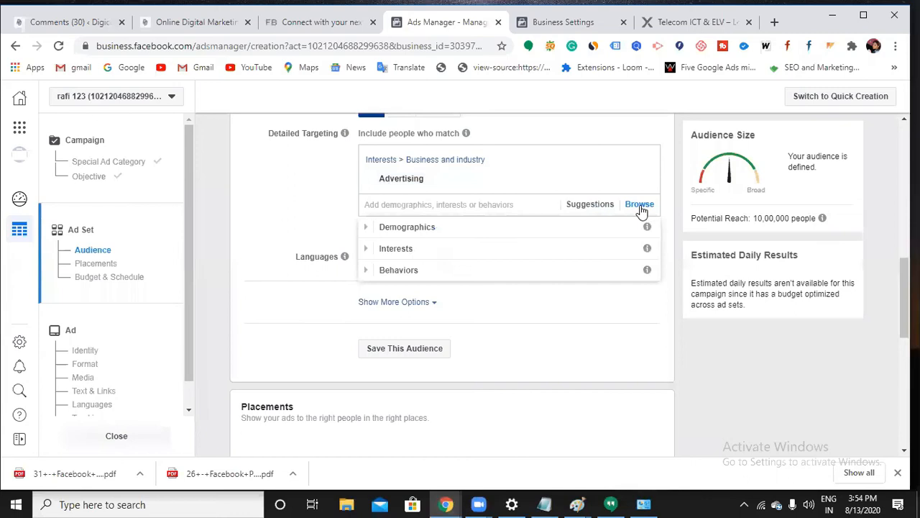
click(486, 252)
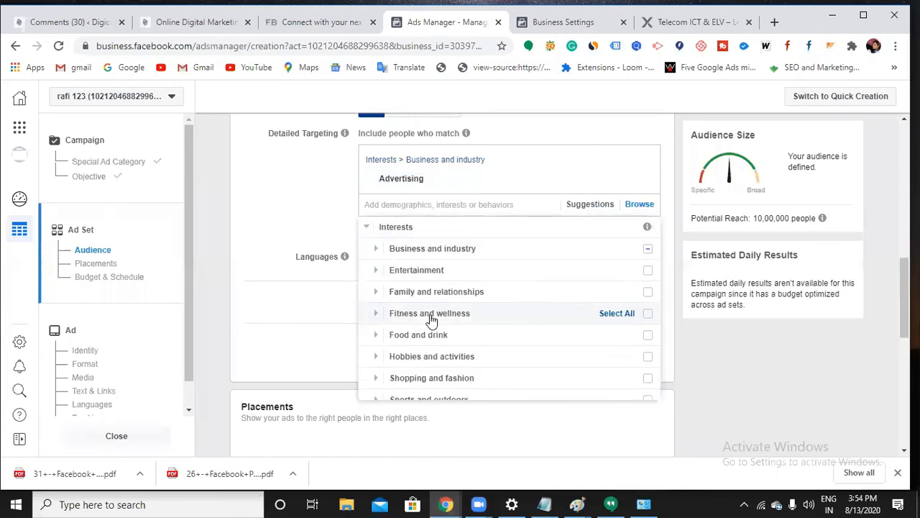
scroll(430, 320, down, 2)
scroll(452, 295, up, 2)
click(454, 289)
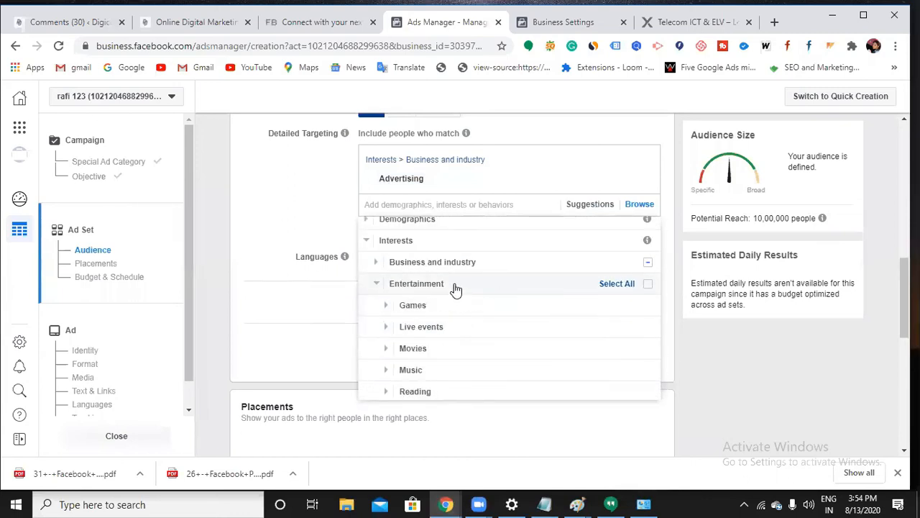
scroll(451, 288, down, 2)
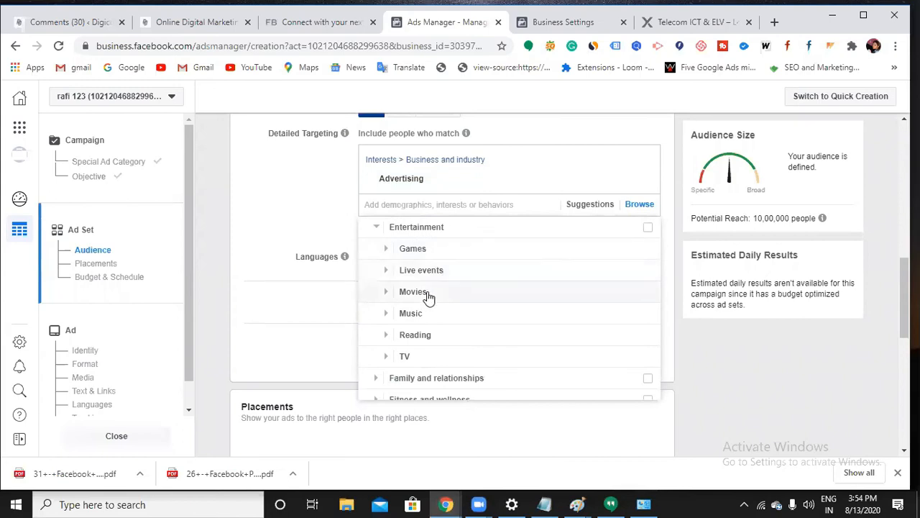
click(433, 334)
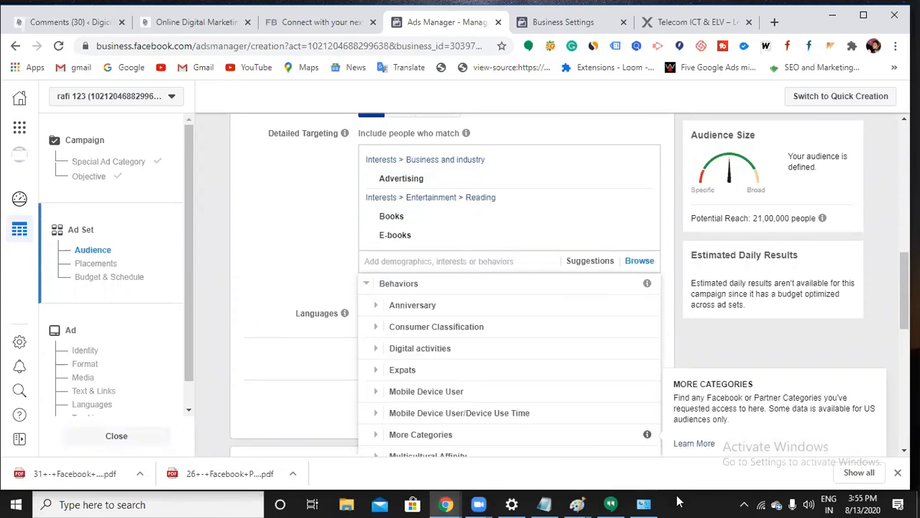
Examine the Expats options in the Behaviors category of the detailed targeting
scroll(431, 385, down, 2)
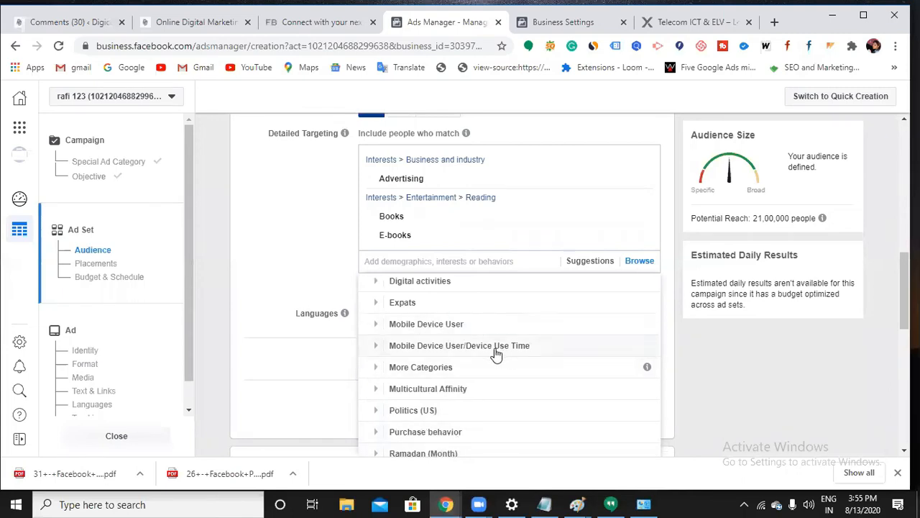
click(440, 307)
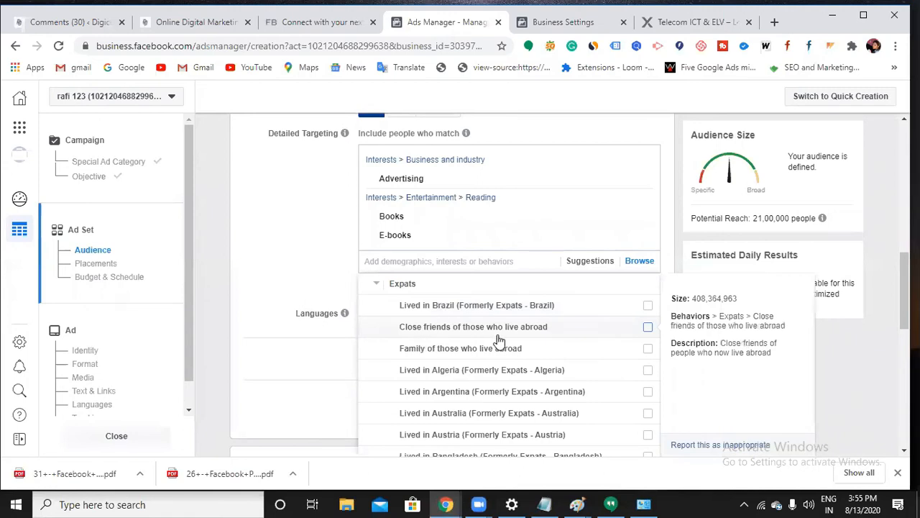
scroll(460, 370, down, 1)
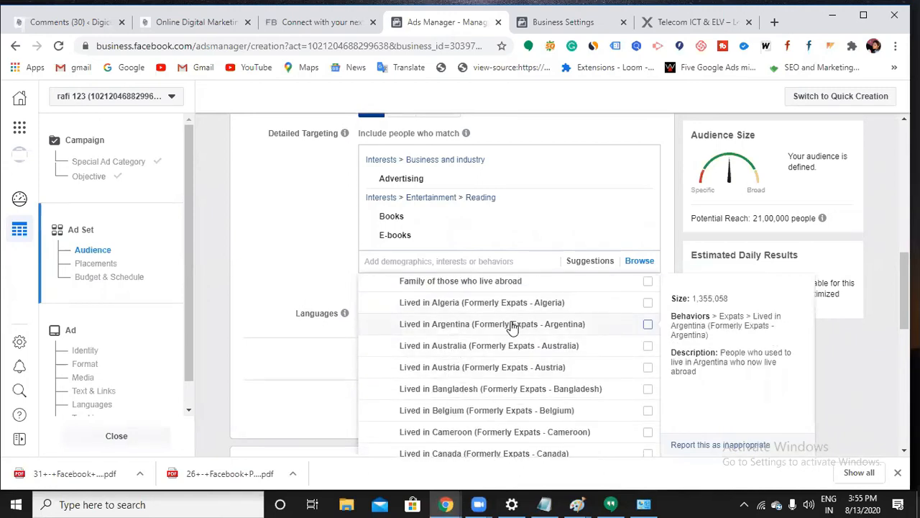
scroll(481, 353, down, 5)
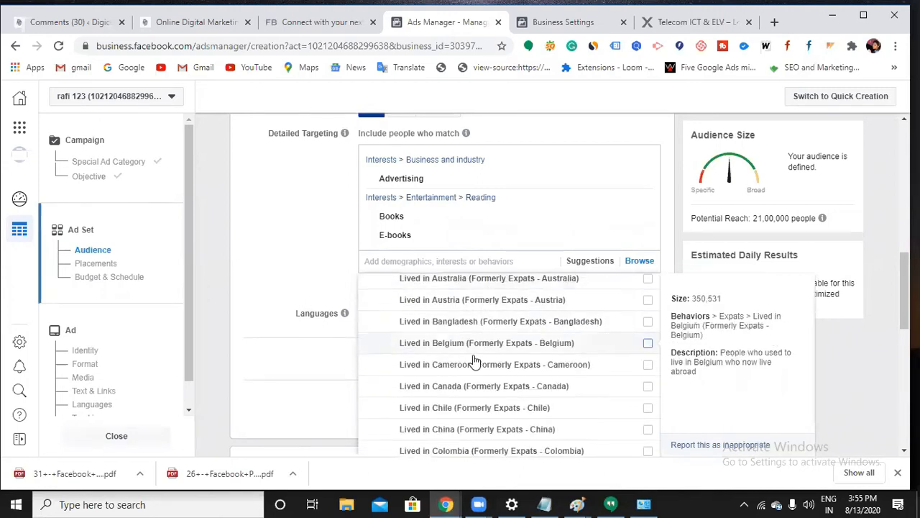
scroll(471, 366, down, 6)
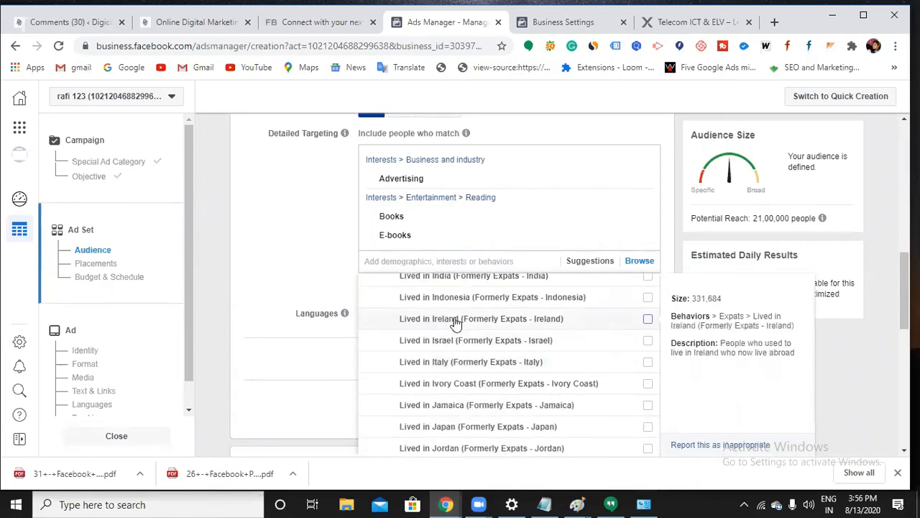
scroll(471, 363, up, 2)
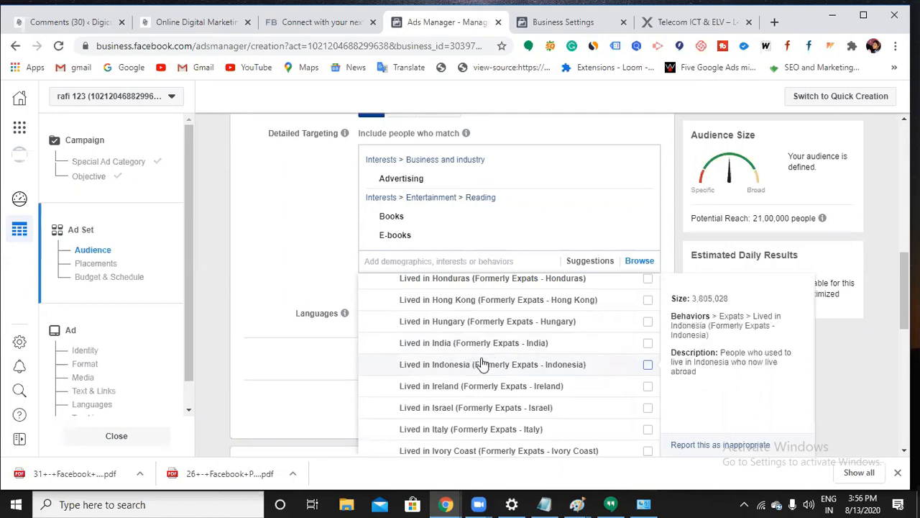
scroll(479, 364, down, 2)
scroll(483, 365, down, 7)
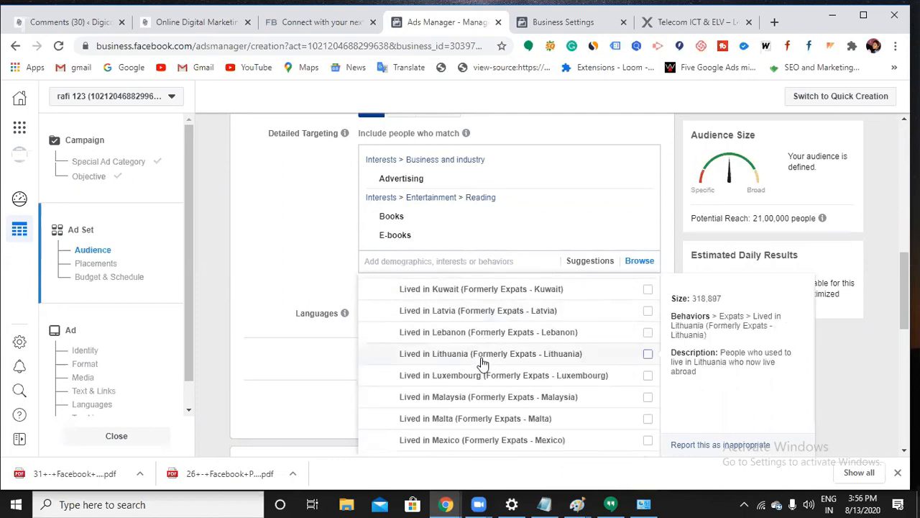
scroll(484, 361, down, 15)
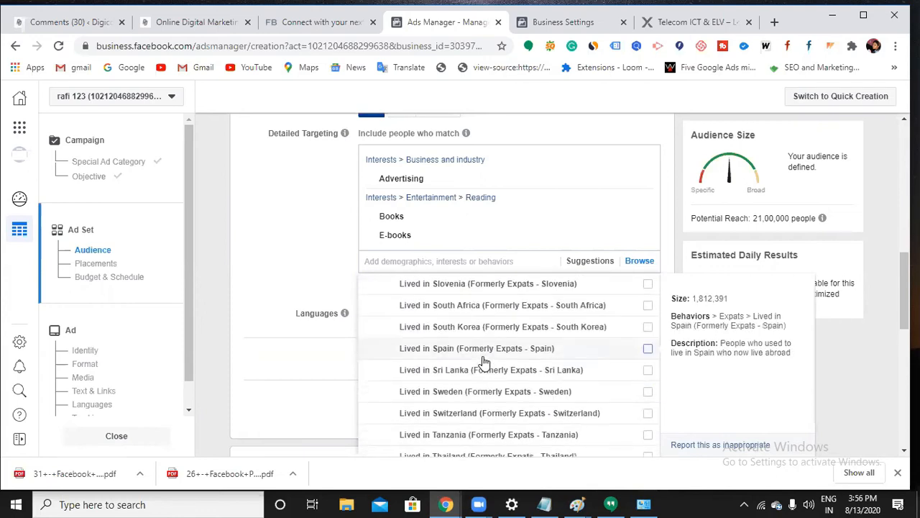
scroll(479, 386, down, 1)
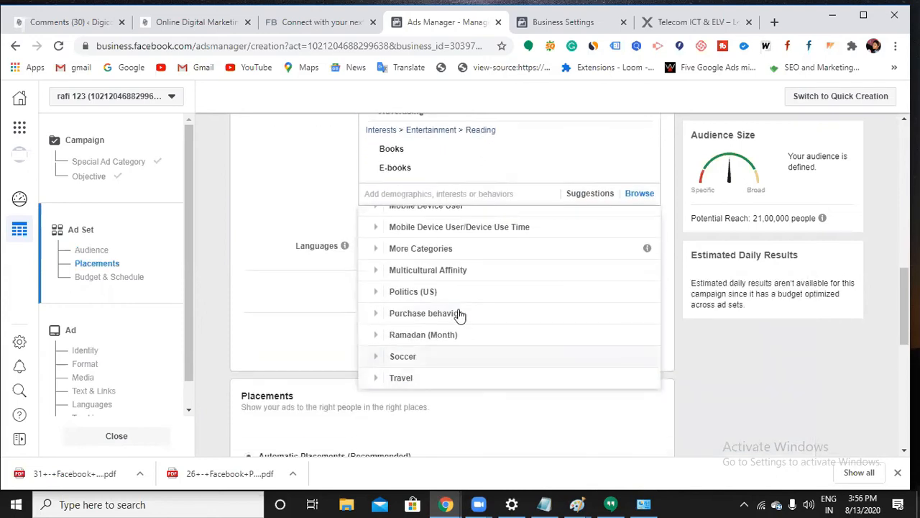
View the Purchase behavior and Soccer options, and add Frequent Travelers from the Travel behaviors to the detailed targeting
click(458, 317)
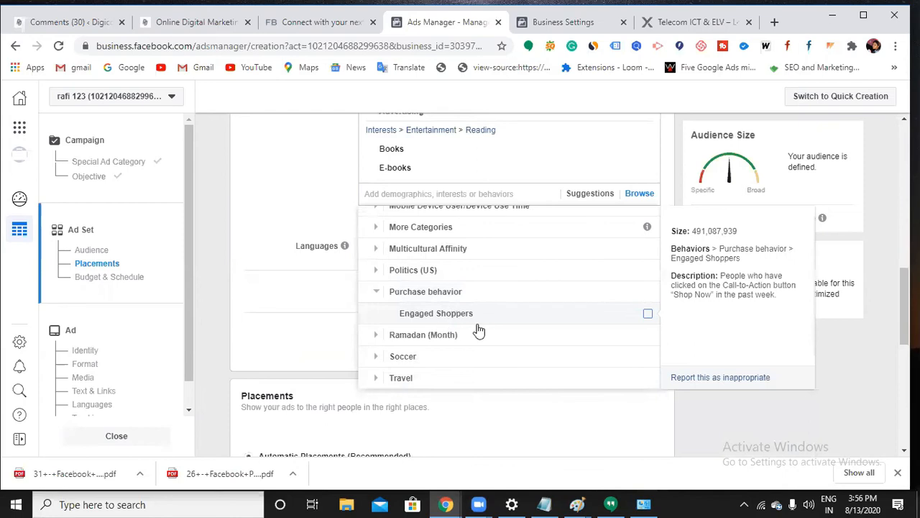
click(420, 358)
scroll(422, 339, down, 2)
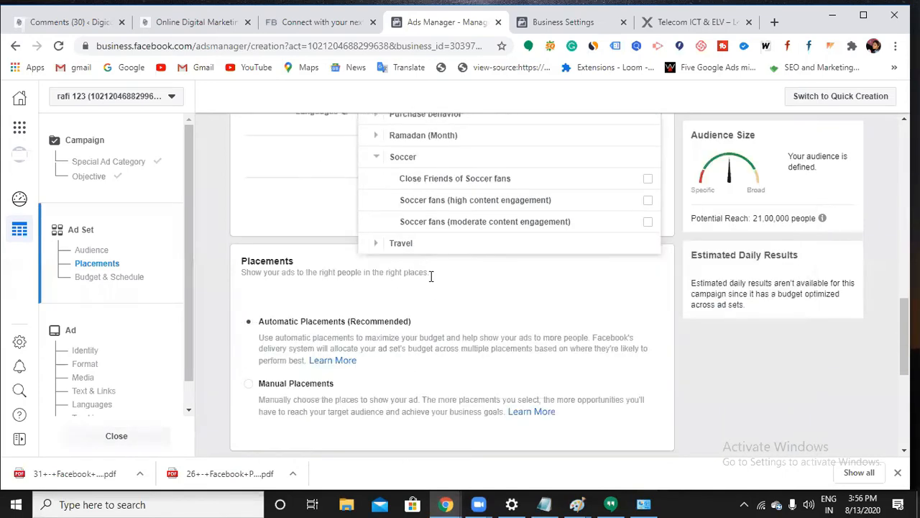
click(429, 251)
scroll(471, 302, up, 1)
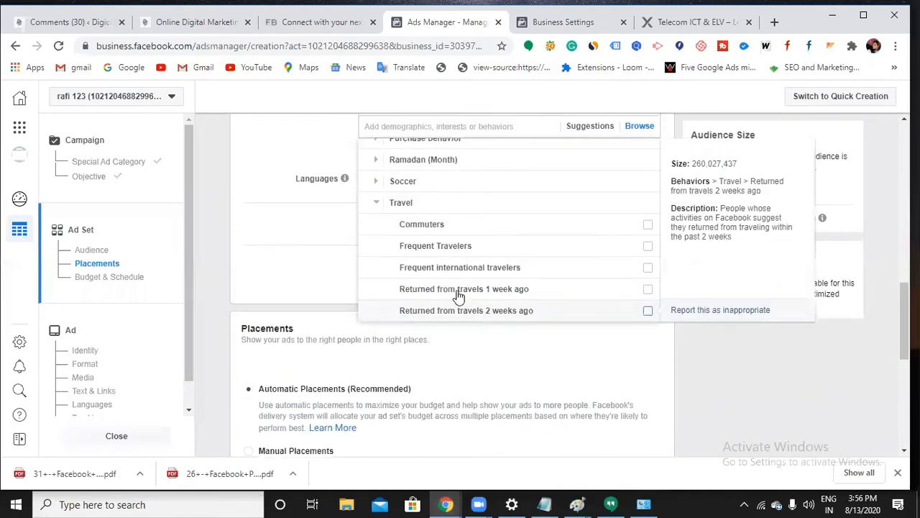
click(648, 246)
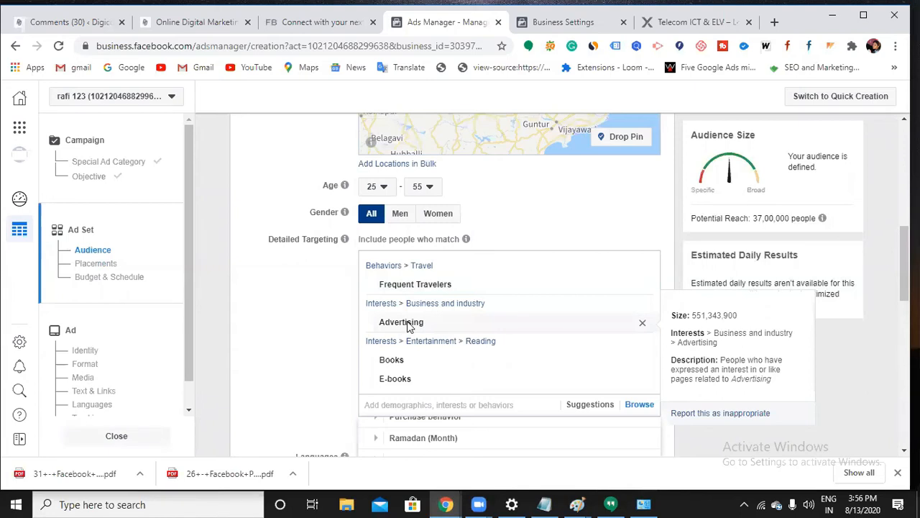
Close the targeting browser and set the audience's language to English (All)
scroll(404, 356, down, 2)
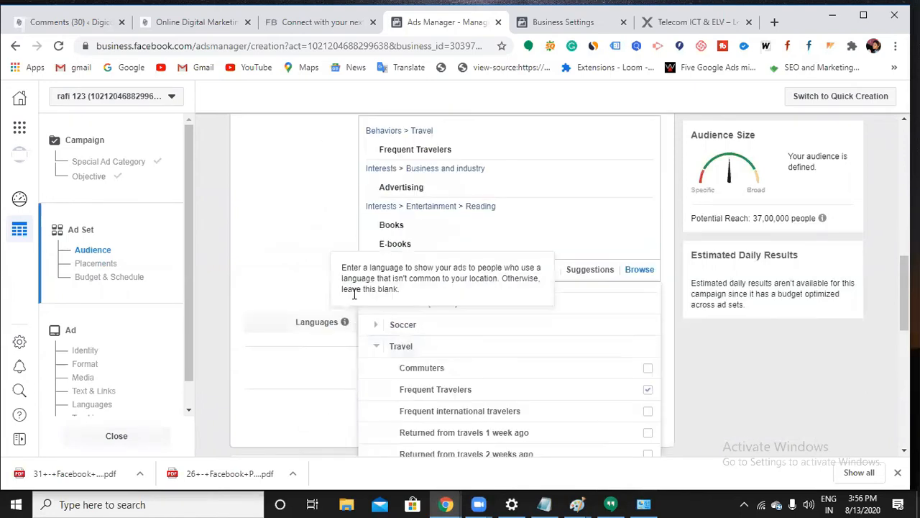
click(314, 285)
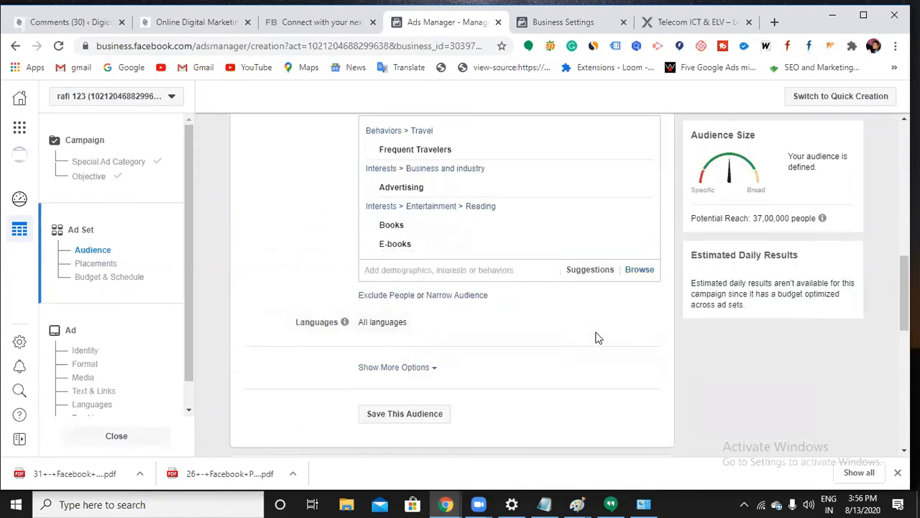
click(635, 324)
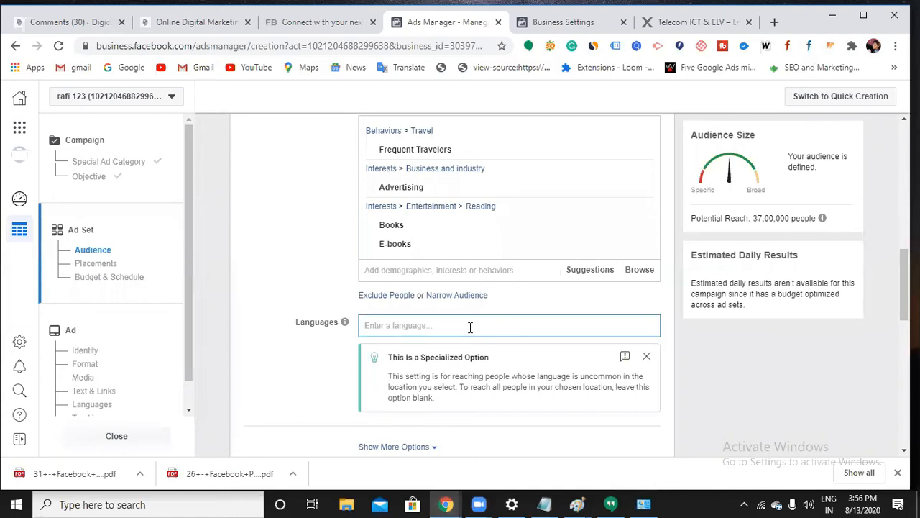
text(eng)
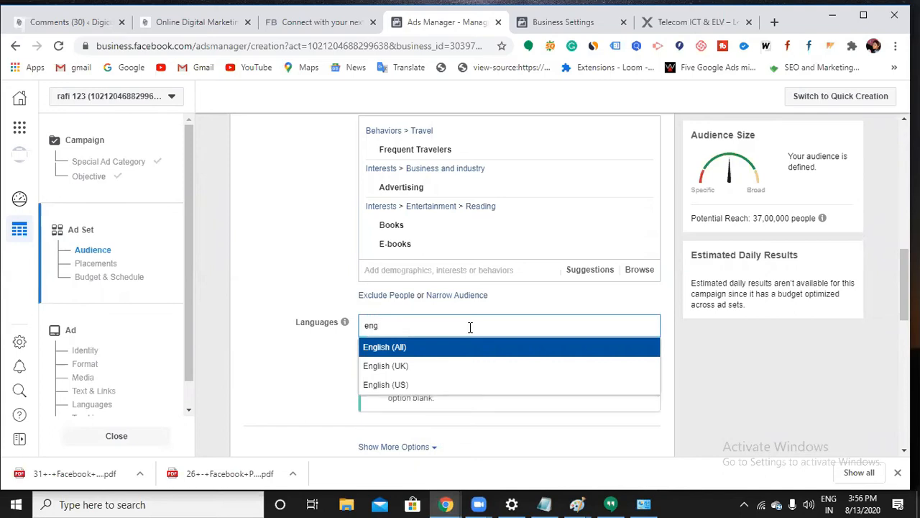
click(468, 347)
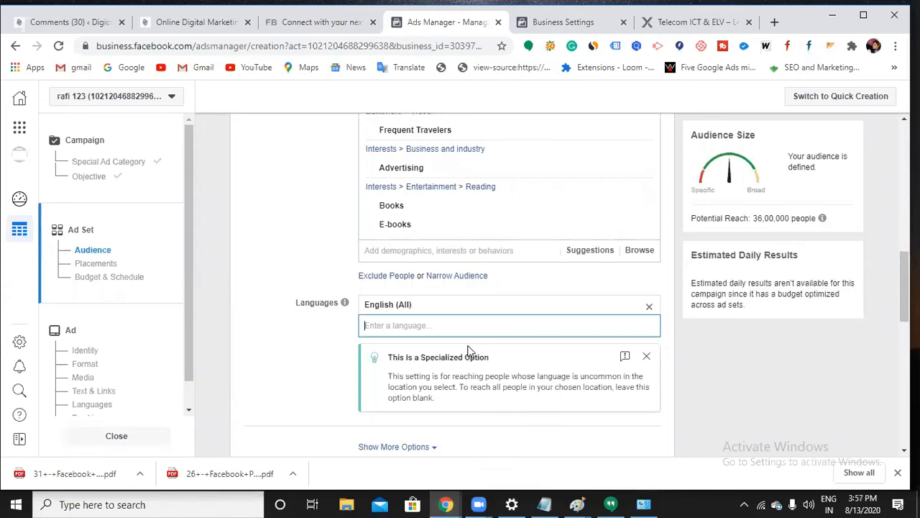
Expand the additional audience options, open the connections for editing and view the available connection types
scroll(475, 349, down, 2)
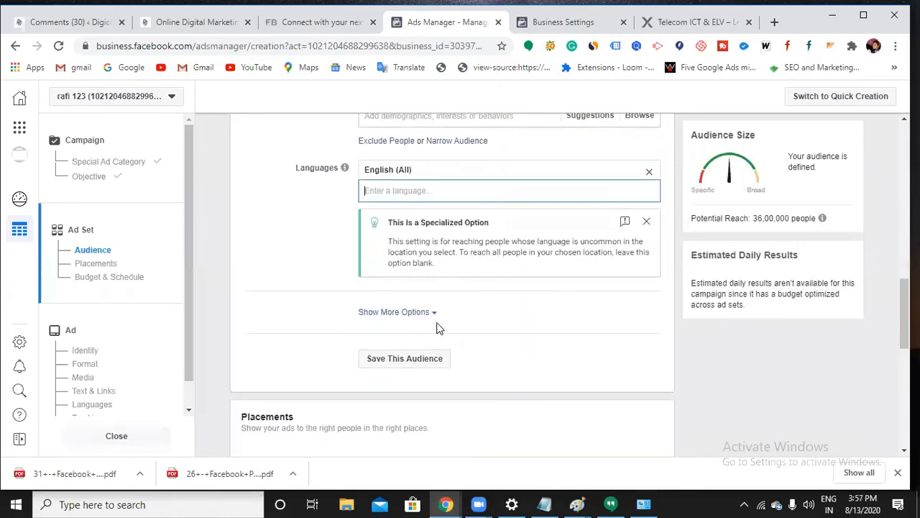
click(434, 317)
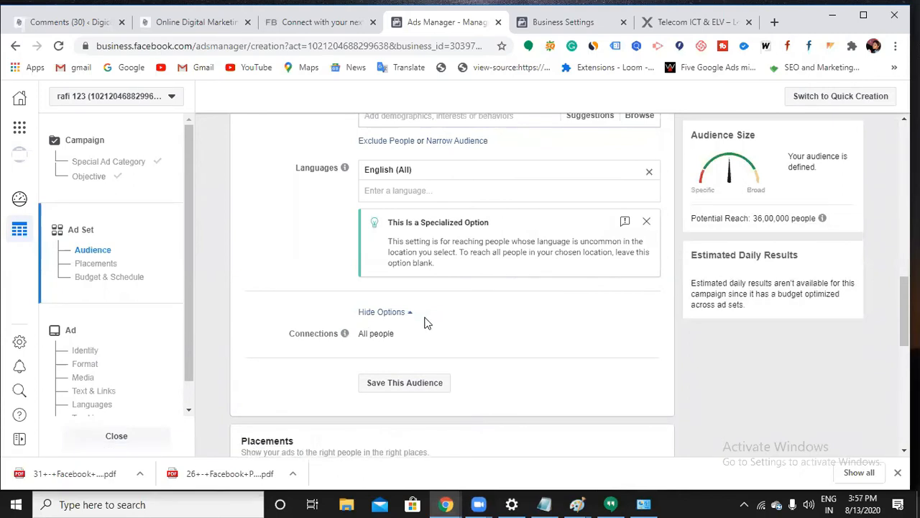
click(631, 343)
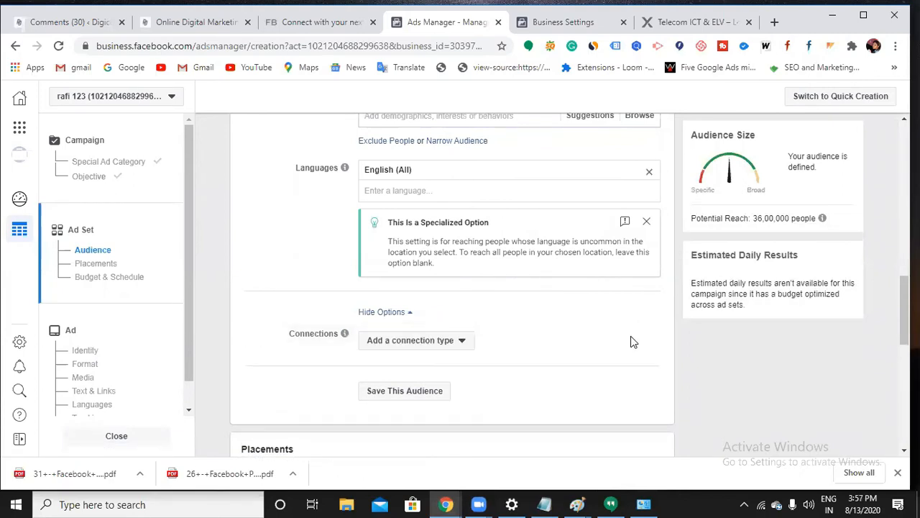
click(463, 340)
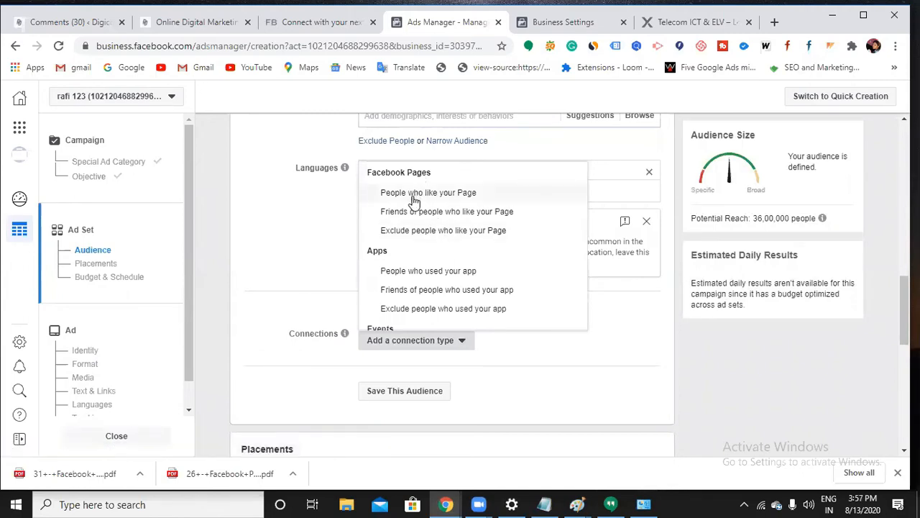
click(621, 320)
Review the audience's location, age, gender and detailed targeting settings
scroll(585, 361, up, 4)
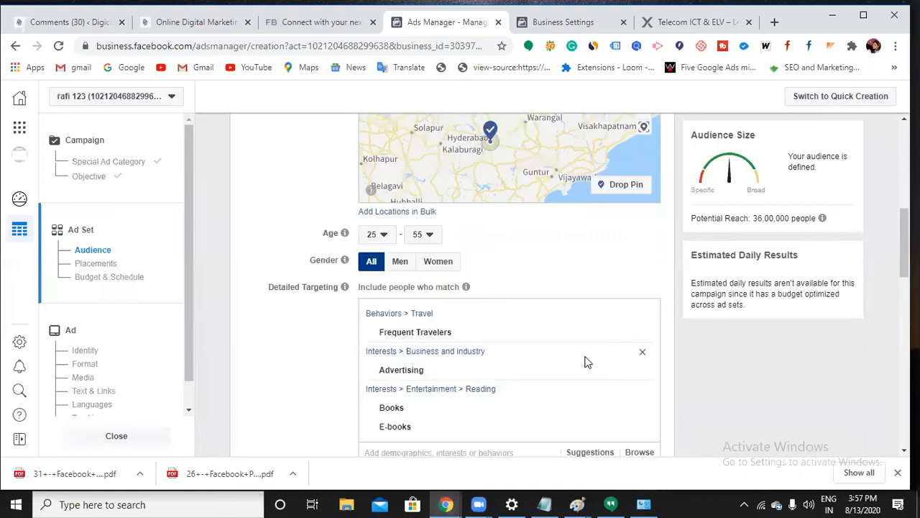
scroll(586, 362, up, 3)
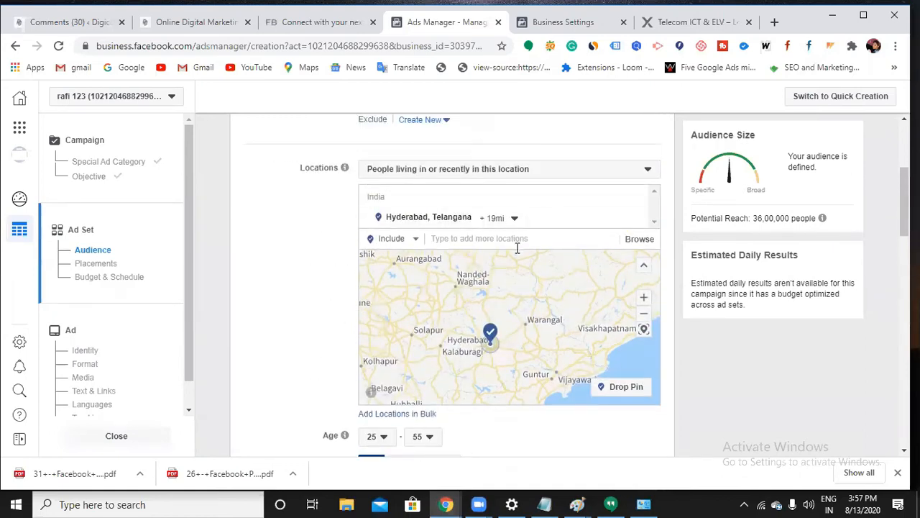
scroll(517, 247, down, 2)
scroll(384, 323, down, 1)
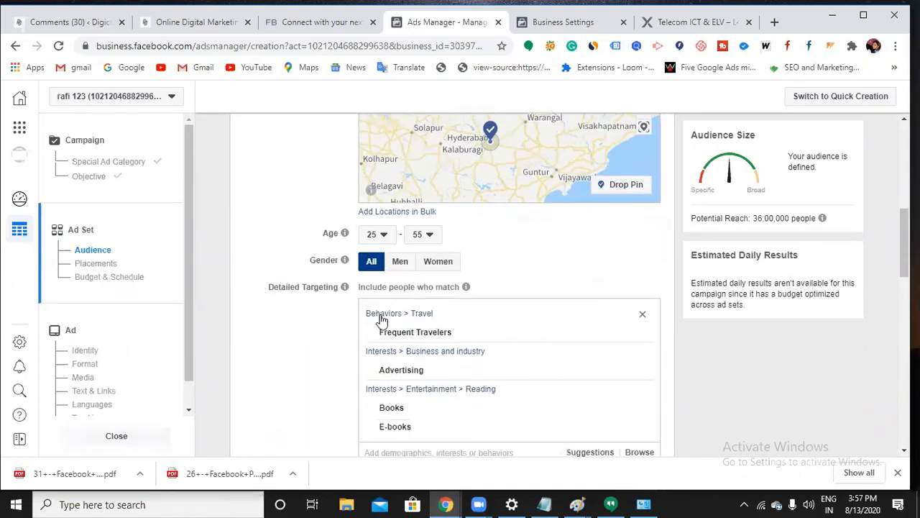
mouse_move(428, 330)
Try the Facebook Pages connections for people who like your Page and their friends, and choose Exclude people who like your Page
scroll(428, 329, down, 8)
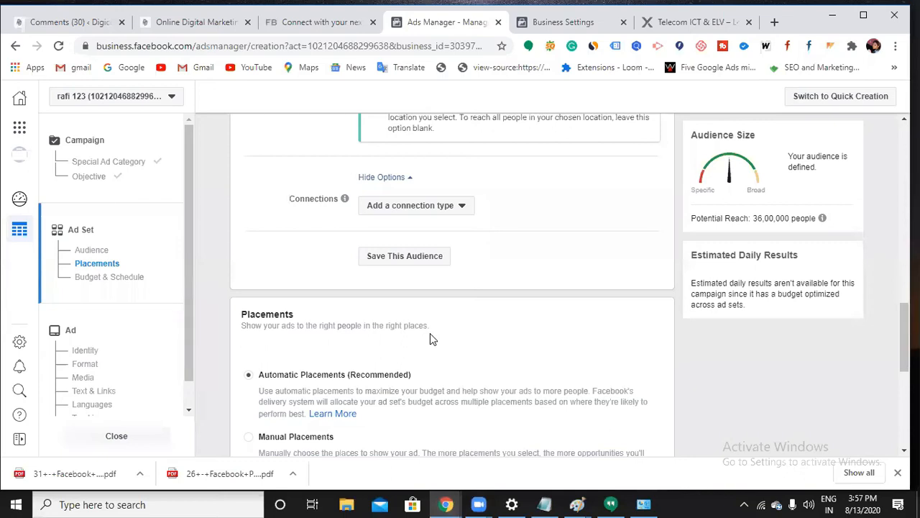
click(463, 210)
click(450, 248)
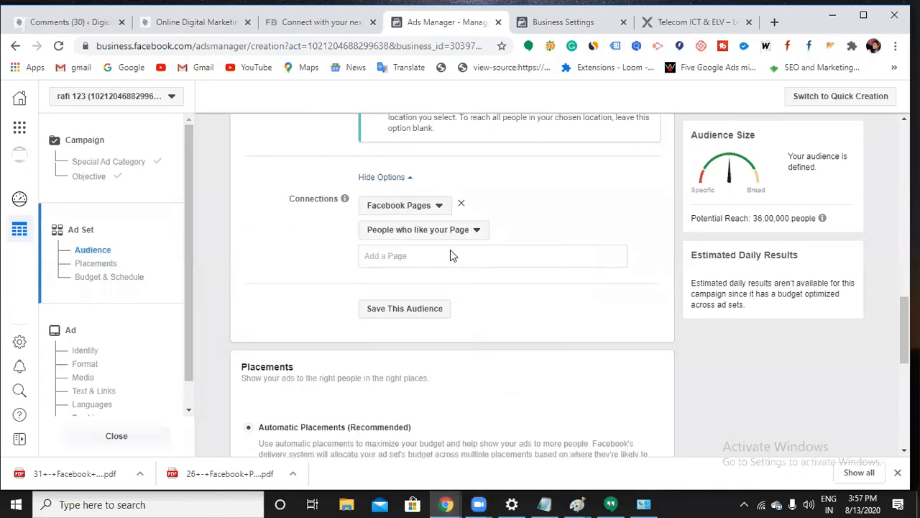
click(440, 207)
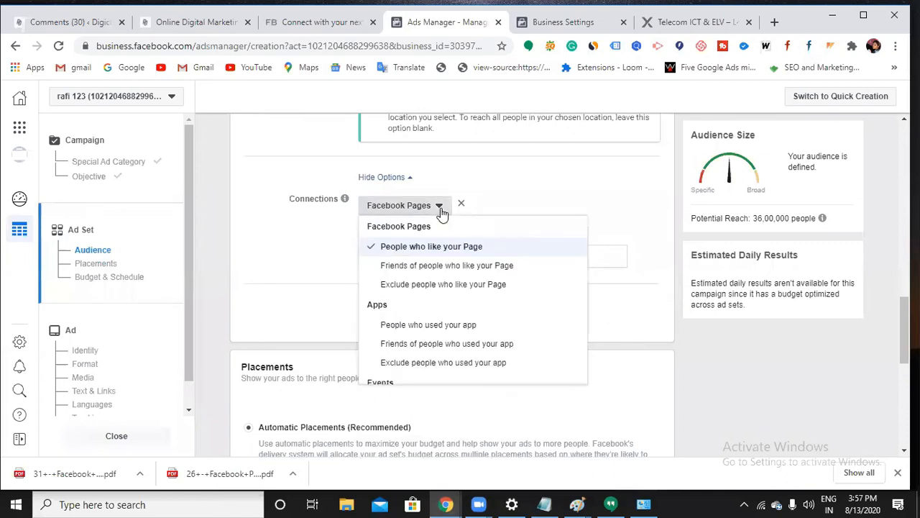
click(449, 267)
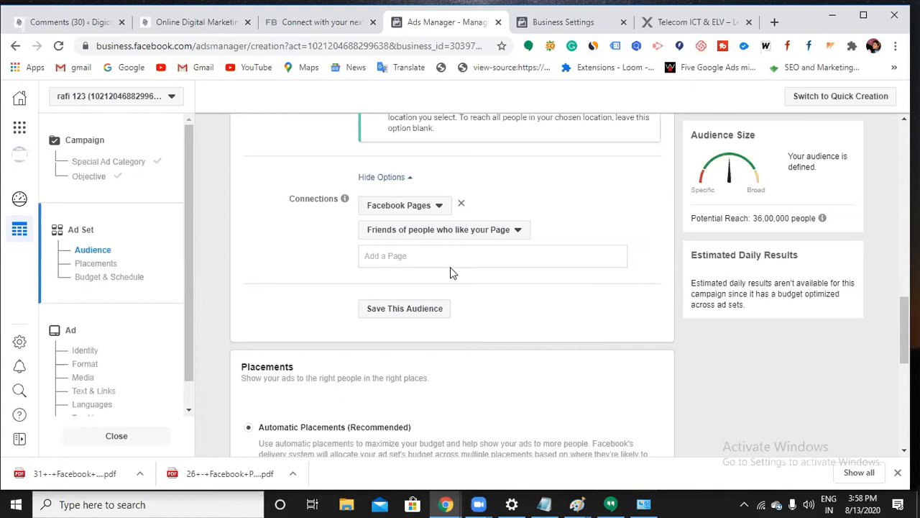
click(440, 212)
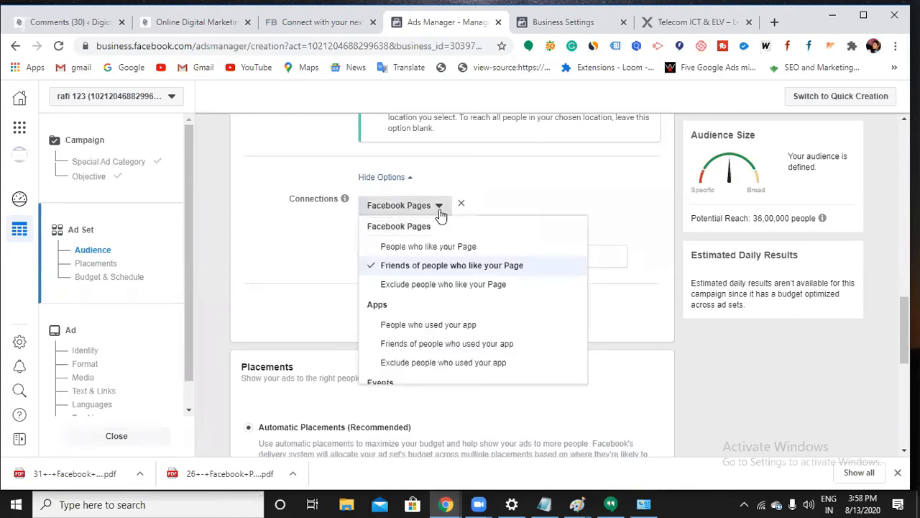
click(445, 286)
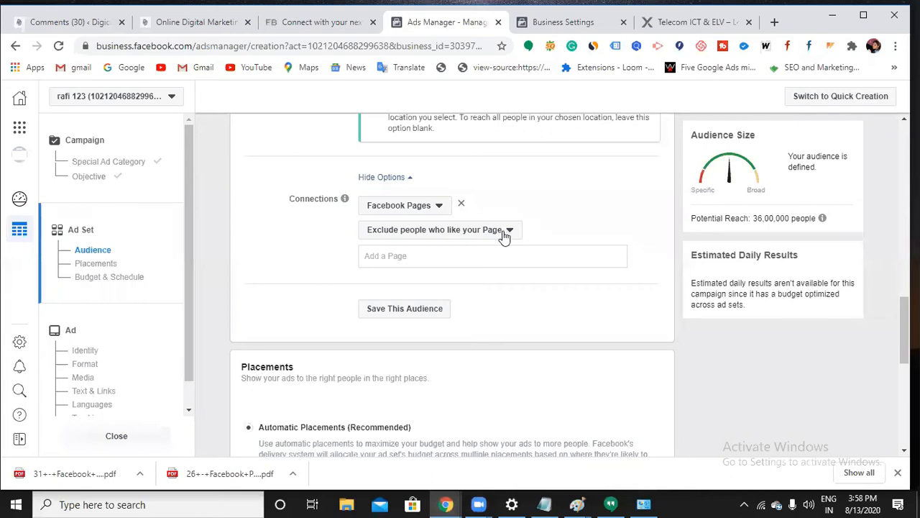
Save the audience under its suggested name and review the saved audience's summary
scroll(424, 241, down, 1)
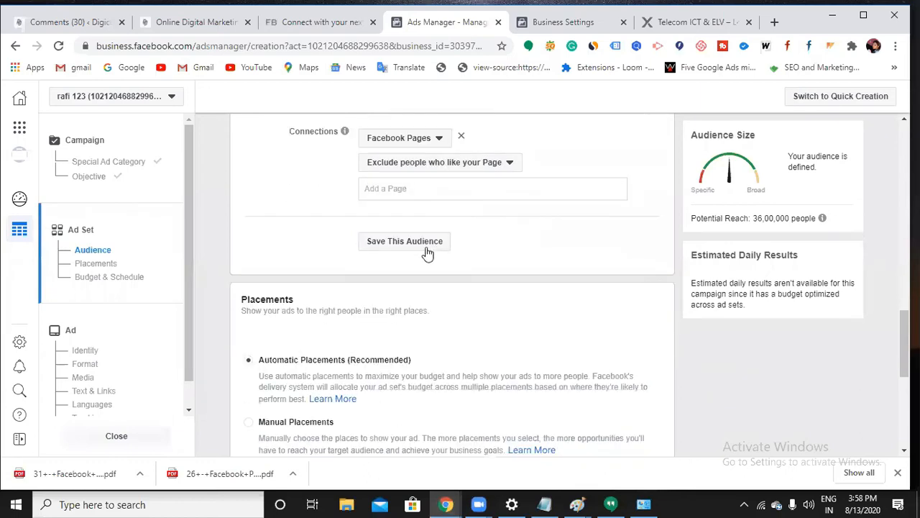
click(412, 245)
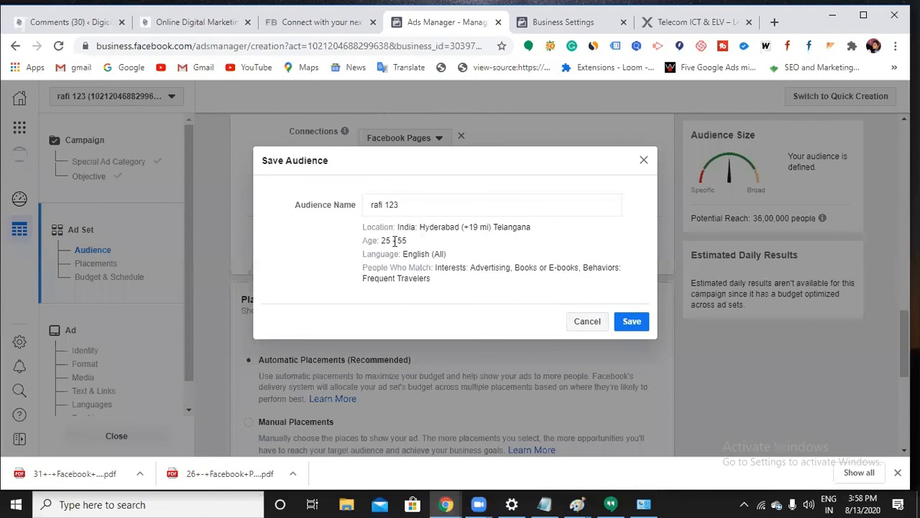
click(632, 324)
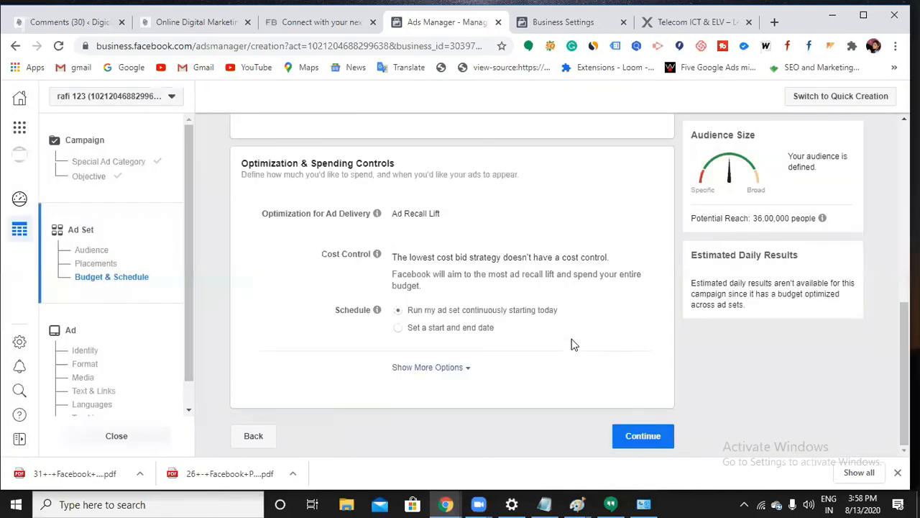
scroll(572, 343, up, 10)
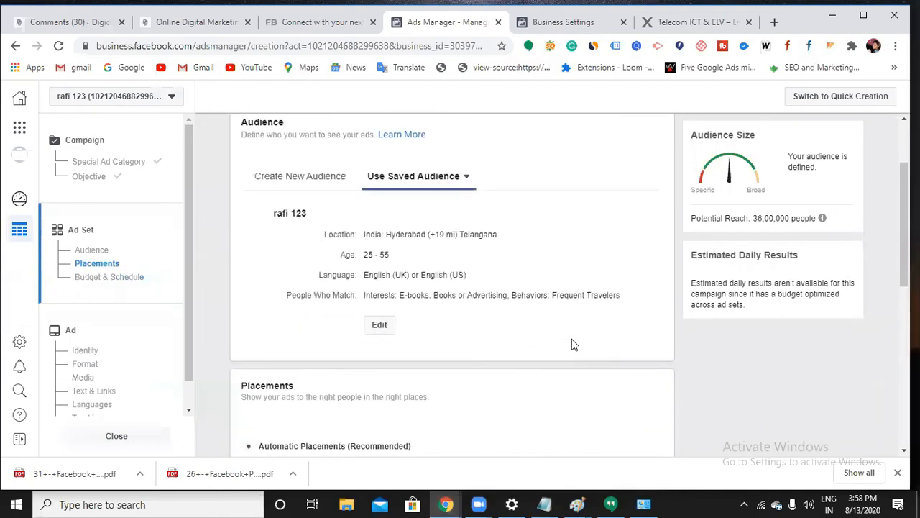
scroll(475, 277, down, 1)
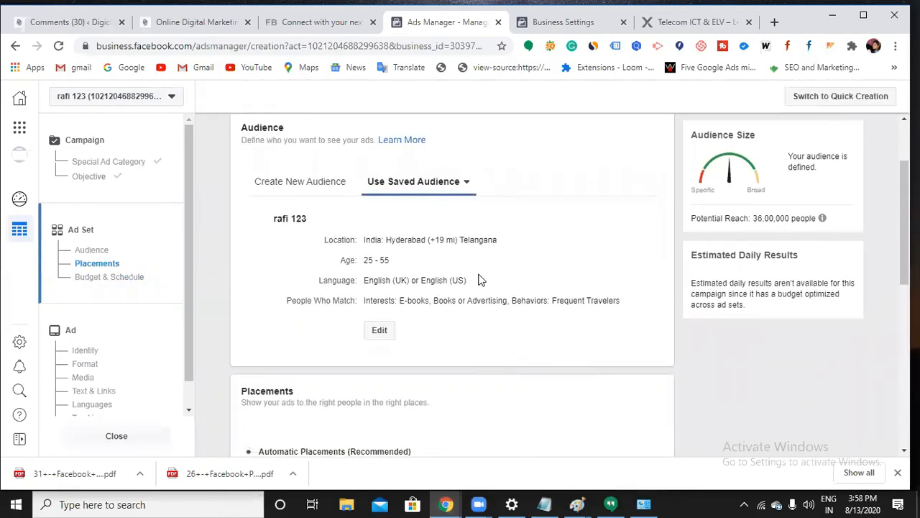
Switch the ad set to Manual Placements and view its devices, platforms and feed placements
scroll(446, 291, down, 1)
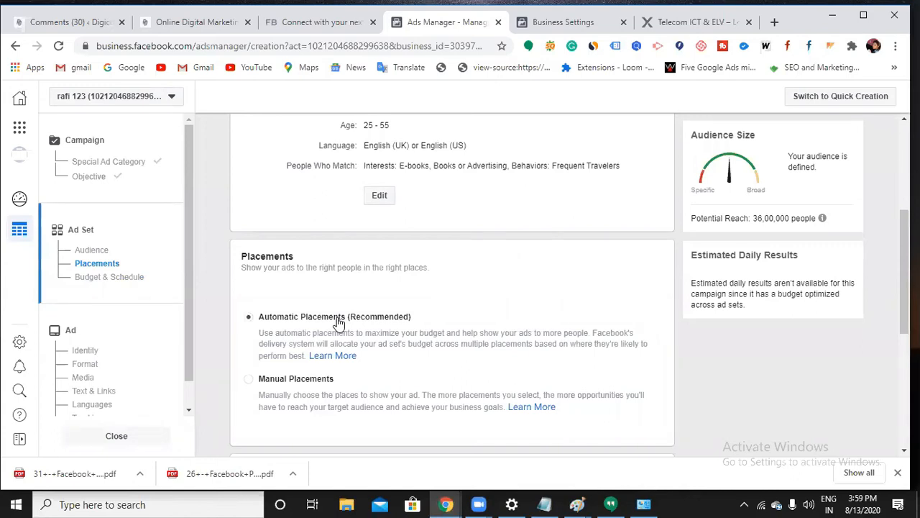
scroll(338, 323, down, 1)
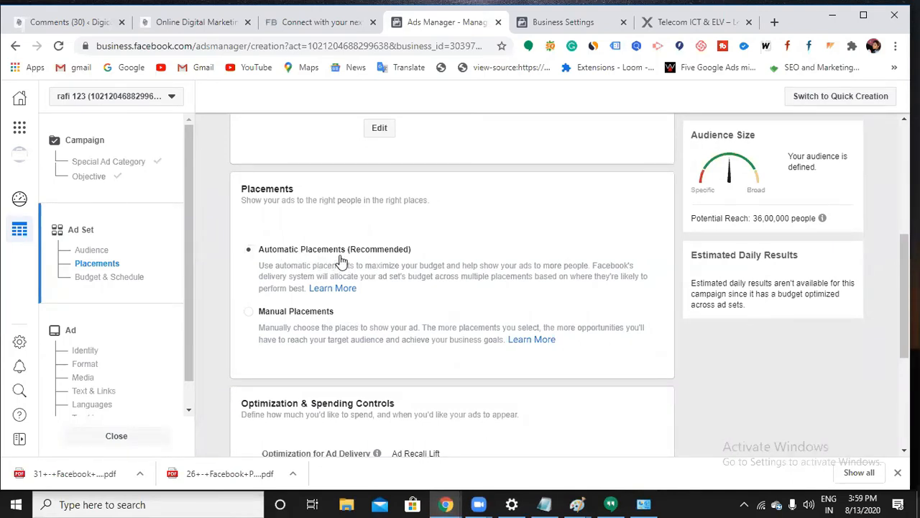
click(249, 317)
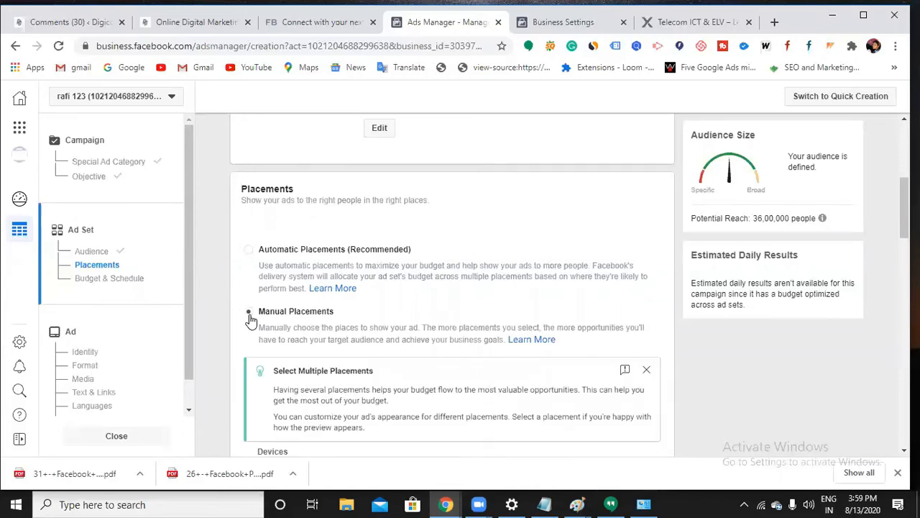
scroll(311, 366, down, 3)
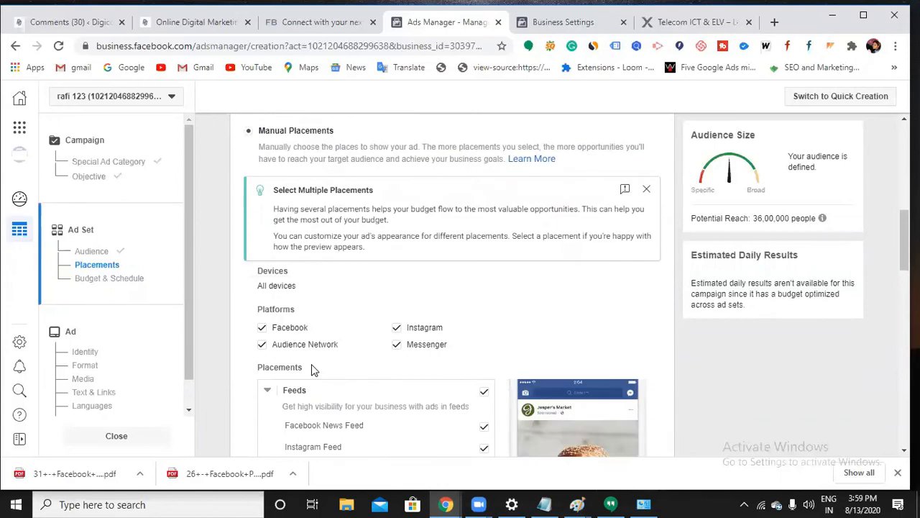
scroll(312, 368, down, 2)
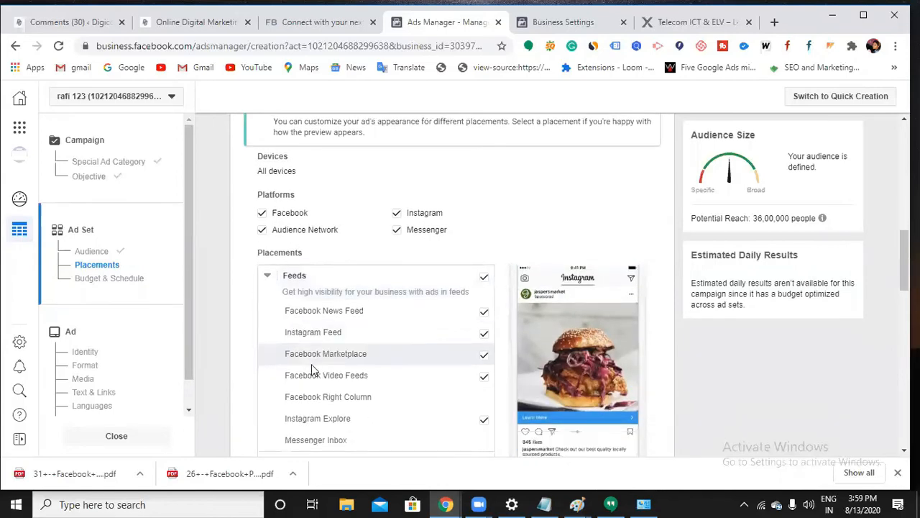
scroll(604, 166, up, 1)
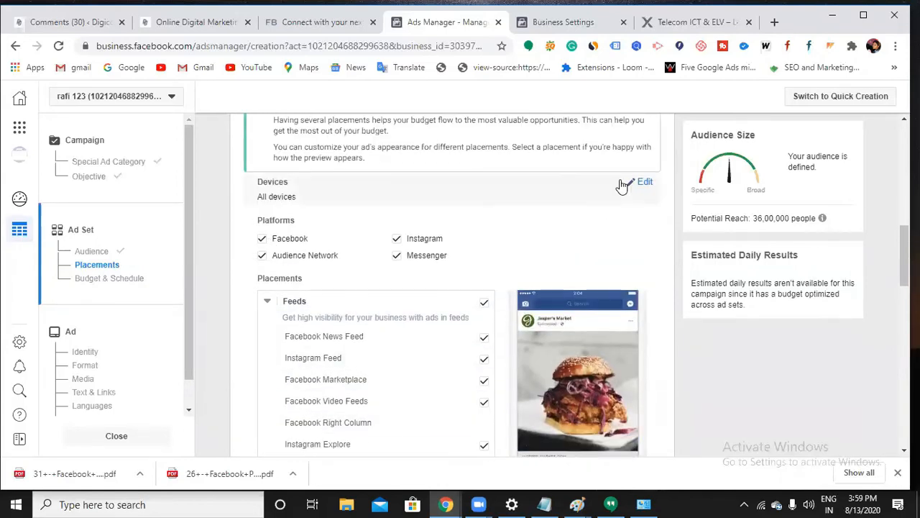
Open the placement devices for editing and view the device choices
click(630, 187)
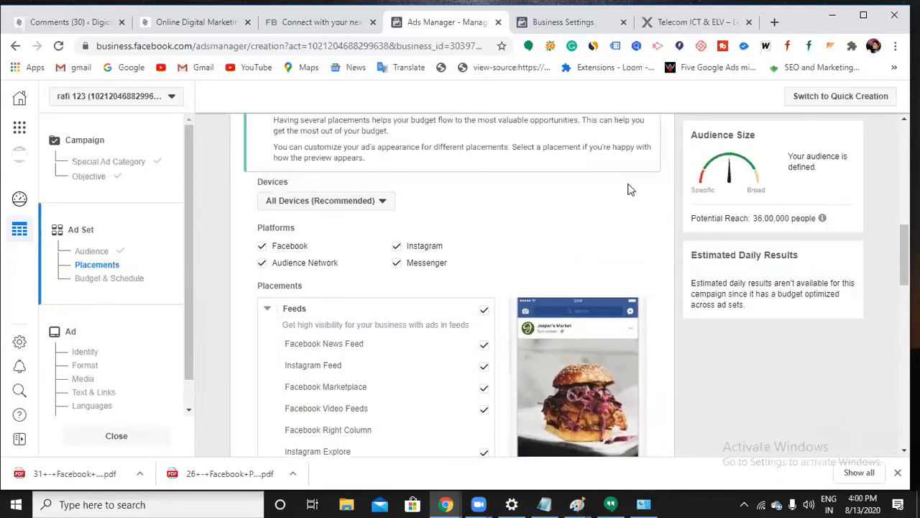
click(381, 203)
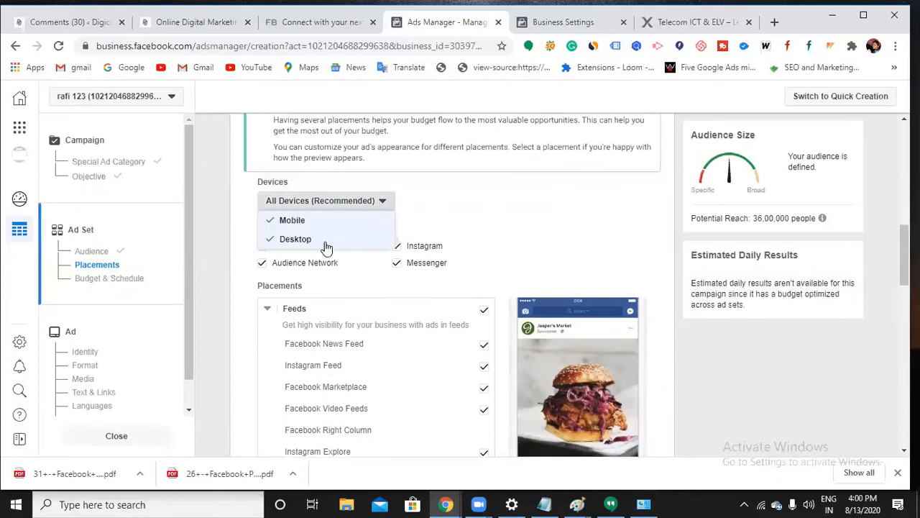
click(404, 188)
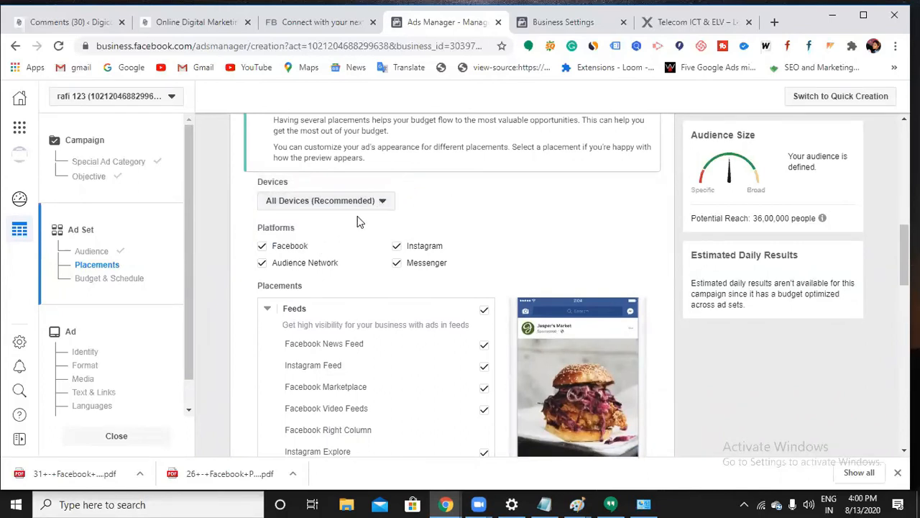
Try limiting the placement devices to Mobile, and add Desktop back to the selection
click(383, 204)
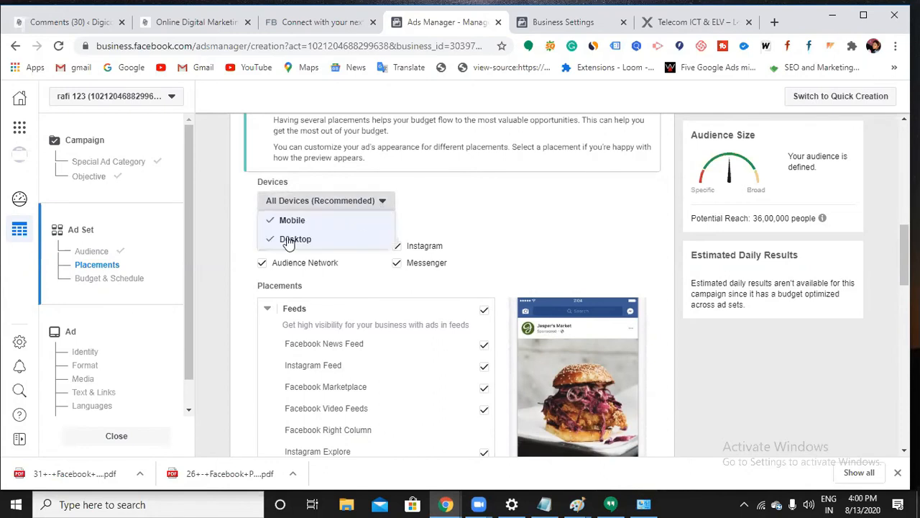
click(288, 240)
click(348, 213)
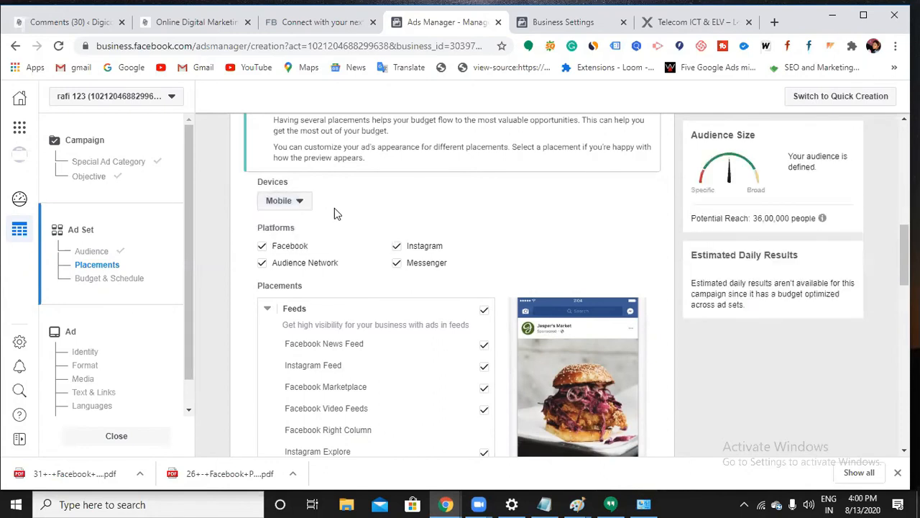
click(303, 203)
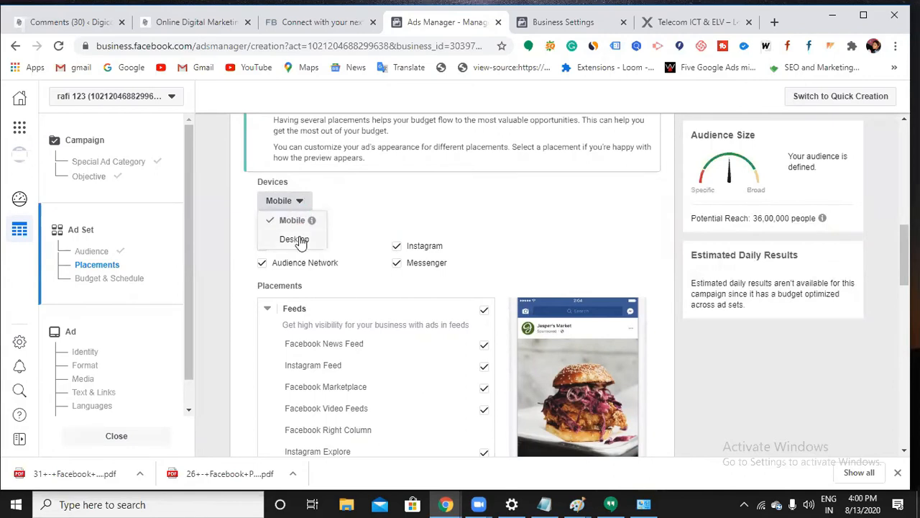
click(301, 240)
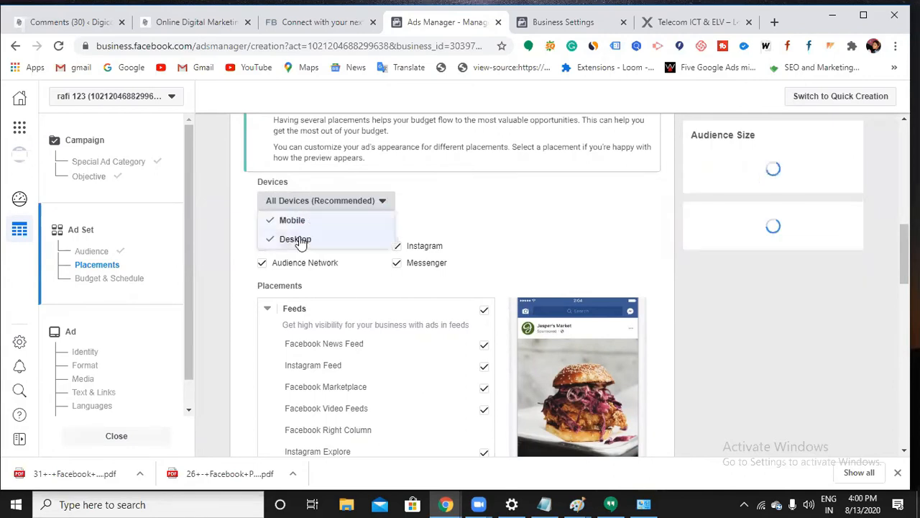
click(569, 216)
Examine the Feeds, Stories, In-Stream, Search, Messages and In-Article placements with their previews
scroll(505, 268, down, 2)
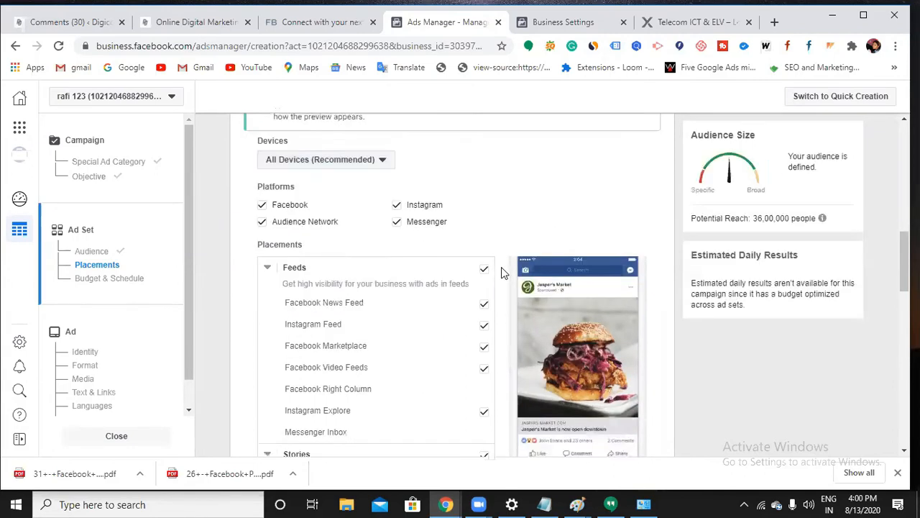
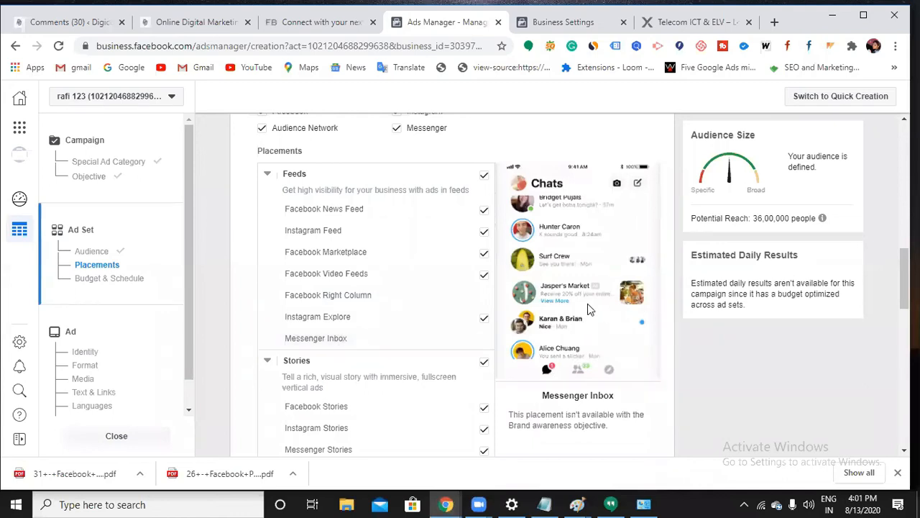
scroll(575, 309, down, 1)
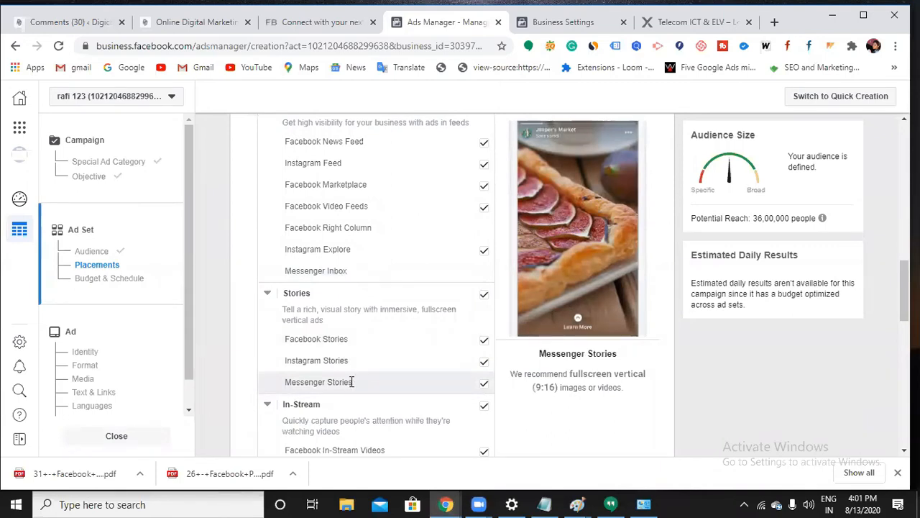
scroll(353, 432, down, 2)
scroll(353, 431, down, 1)
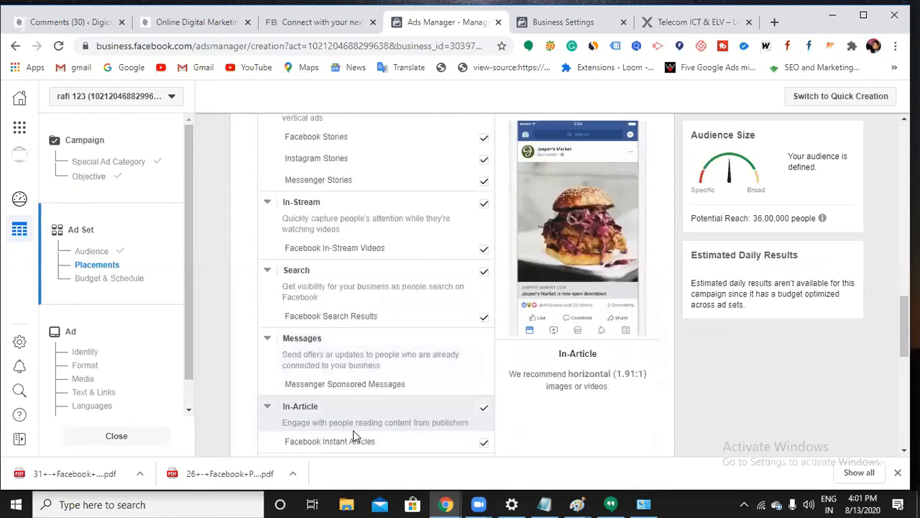
Review the remaining Apps and Sites placements and switch the ad set back to Automatic Placements
scroll(353, 431, down, 1)
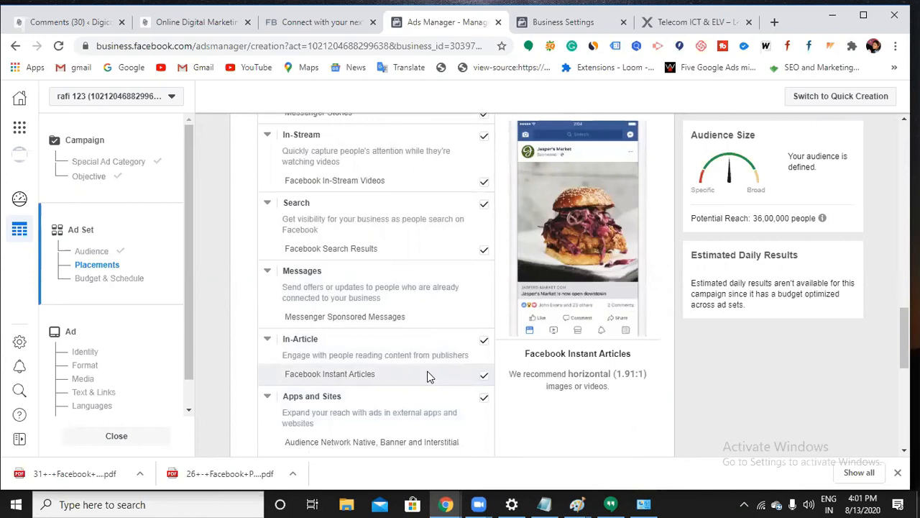
scroll(427, 376, down, 2)
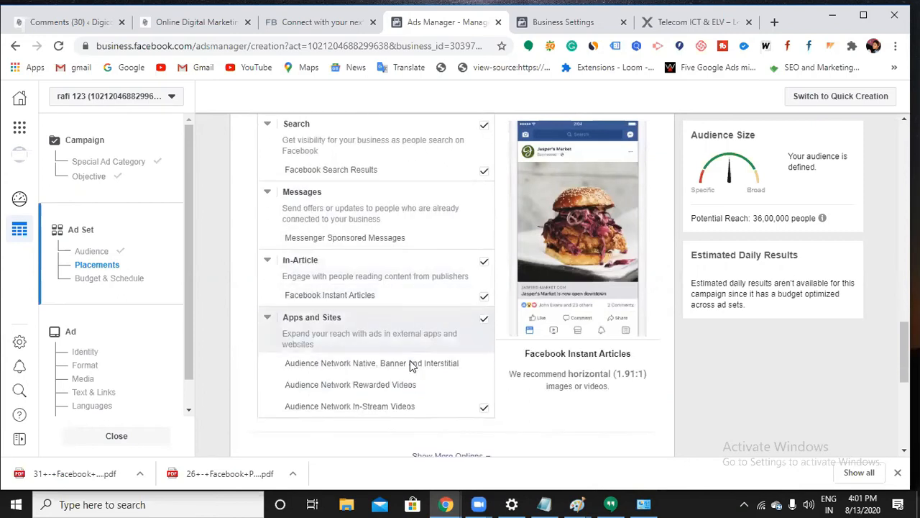
scroll(417, 367, up, 8)
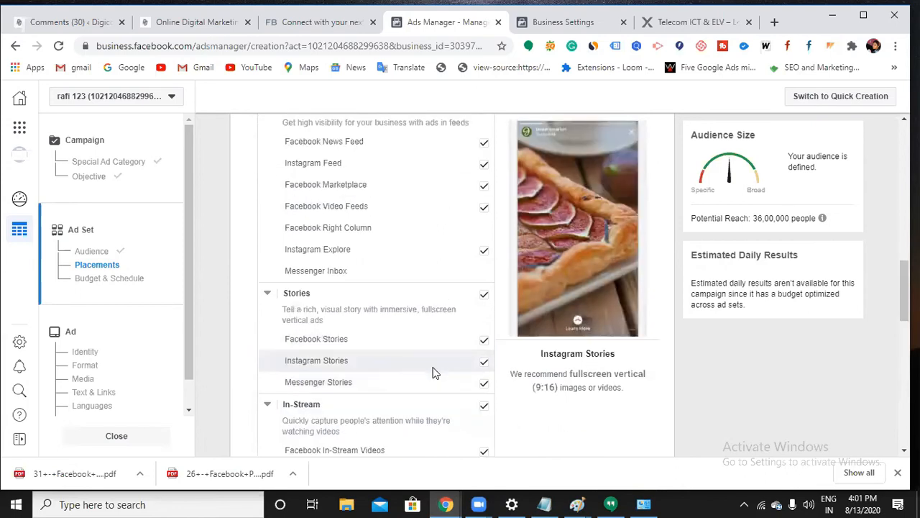
scroll(433, 372, up, 2)
scroll(436, 370, up, 2)
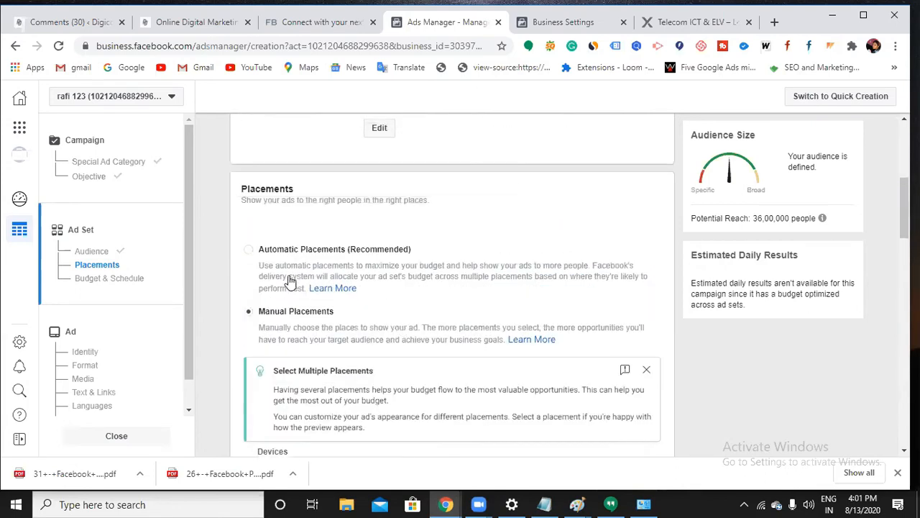
click(248, 251)
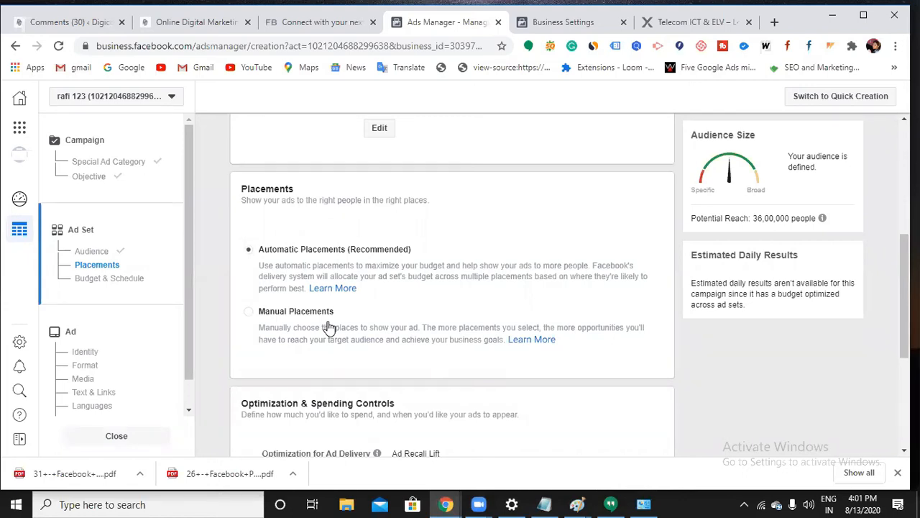
Keep the ad set's schedule running continuously starting today after viewing the start and end date option, and continue to the ad setup
scroll(324, 327, down, 3)
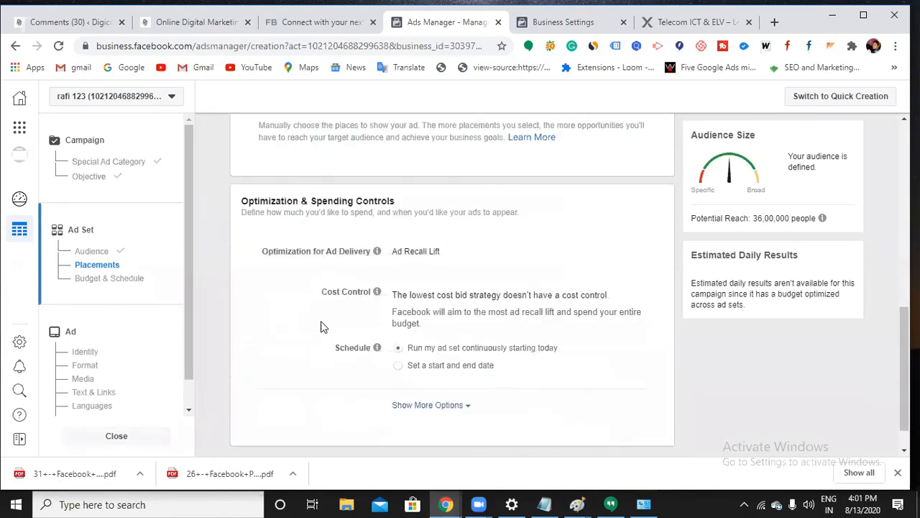
scroll(321, 328, down, 1)
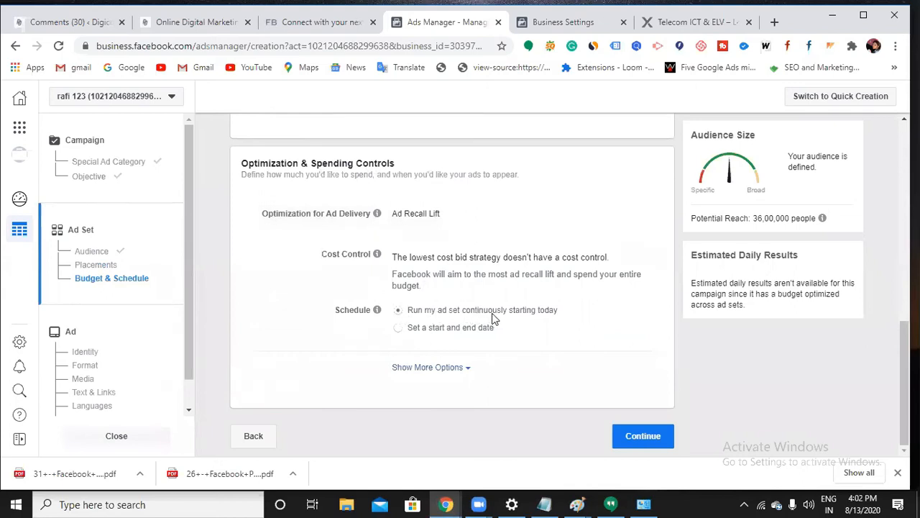
click(399, 328)
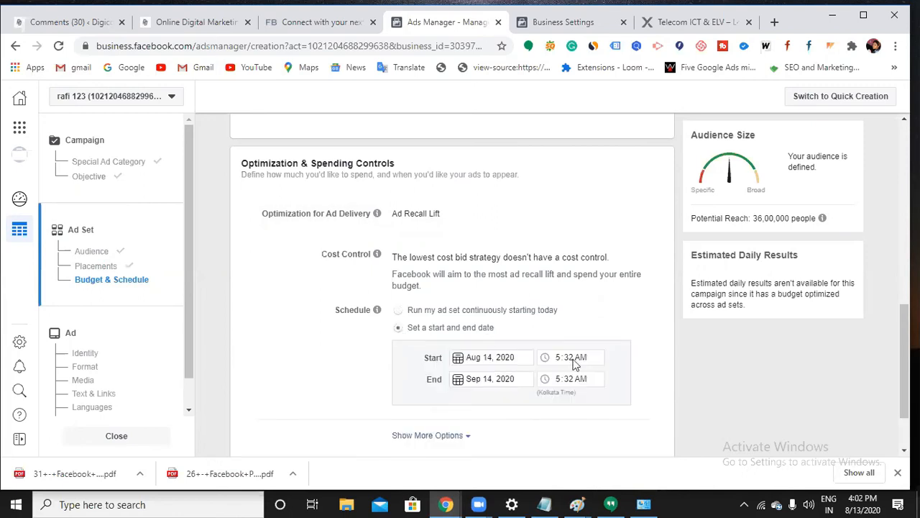
scroll(541, 393, down, 1)
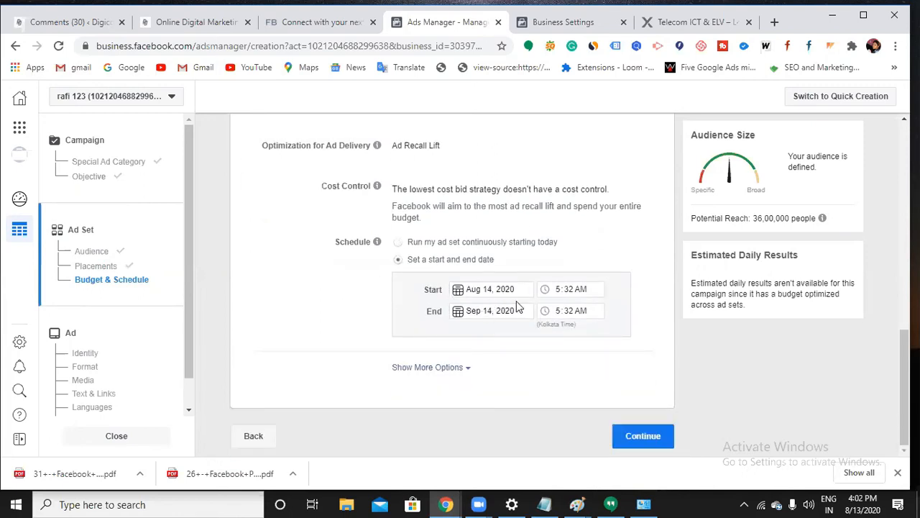
click(395, 244)
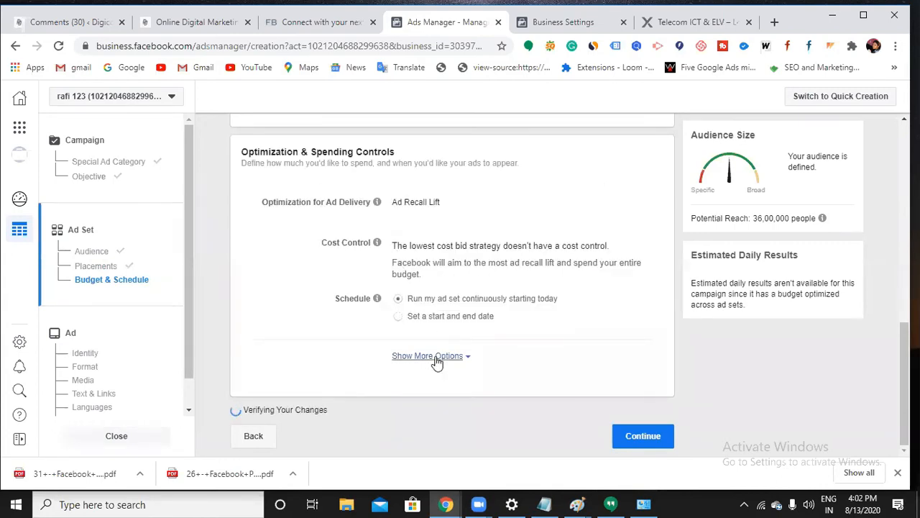
click(629, 434)
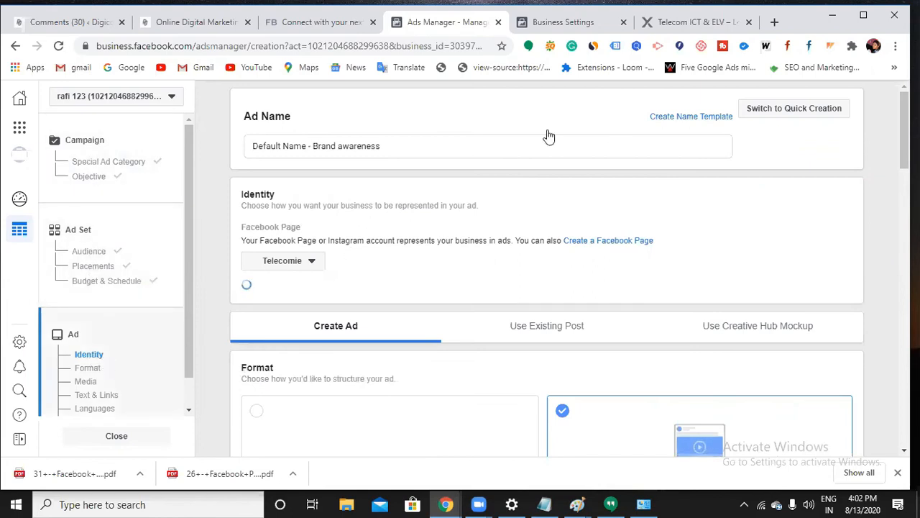
Replace the default ad name with the same name as the ad account
click(400, 146)
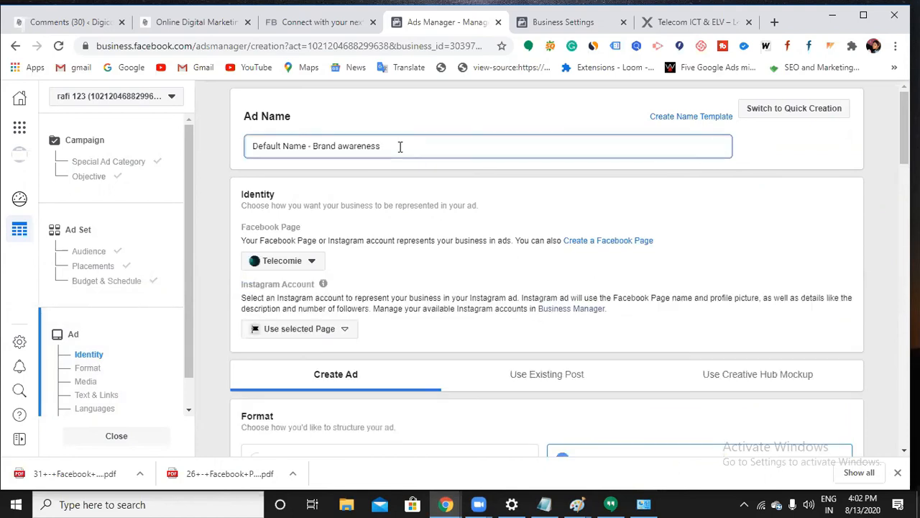
key(BackSpace)
key(BackSpace)
key(BackSpace)
key(BackSpace)
key(BackSpace)
key(BackSpace)
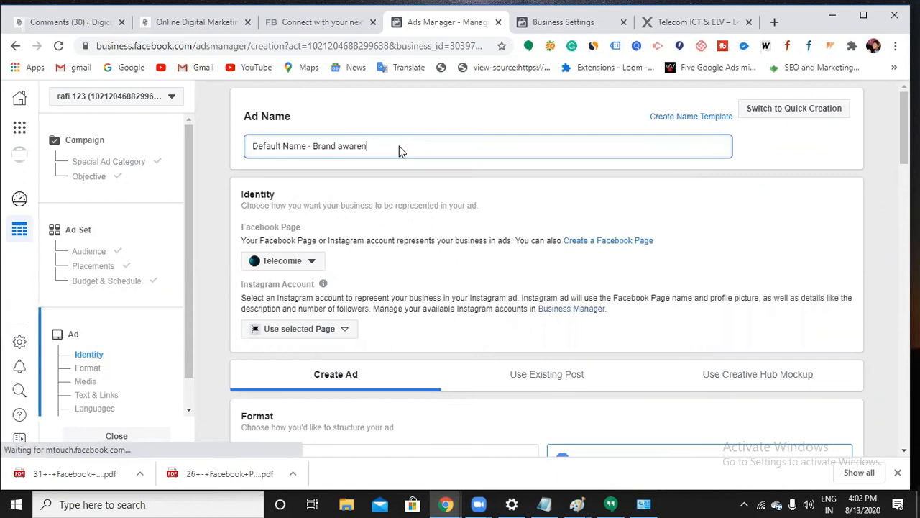
key(BackSpace)
key(BackSpace)
key(BackSpace)
key(BackSpace)
key(BackSpace)
key(BackSpace)
key(BackSpace)
key(BackSpace)
key(BackSpace)
key(BackSpace)
key(BackSpace)
key(BackSpace)
key(BackSpace)
key(BackSpace)
key(BackSpace)
key(BackSpace)
key(BackSpace)
key(BackSpace)
key(BackSpace)
key(BackSpace)
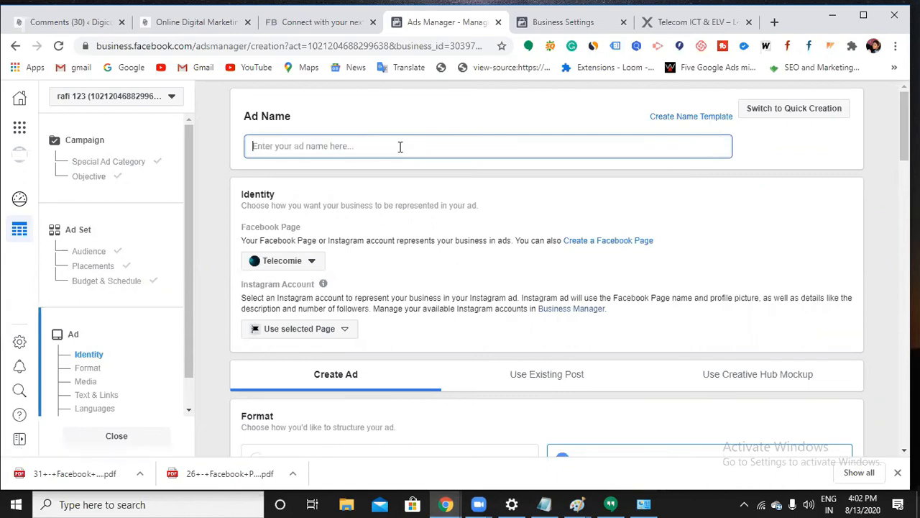
text(Rafi 123)
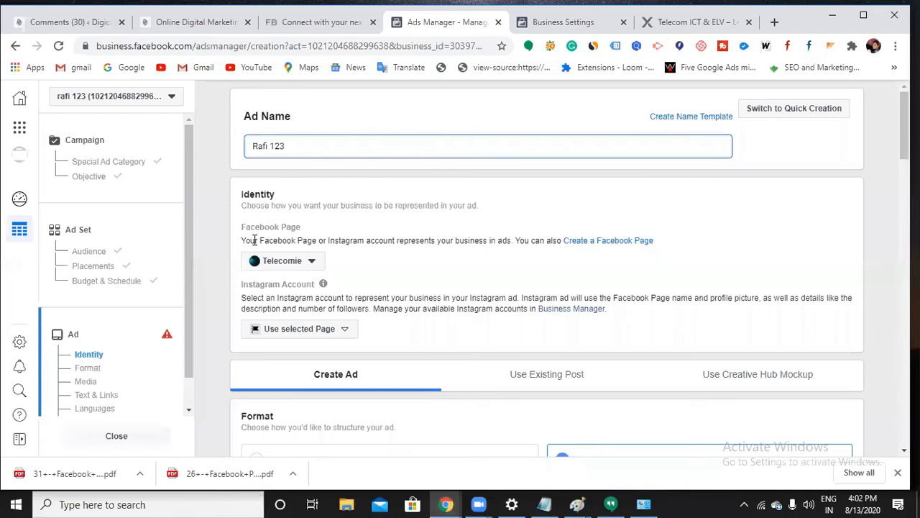
View the Facebook Pages available for the ad's identity, leaving Telecomie selected
scroll(266, 252, down, 1)
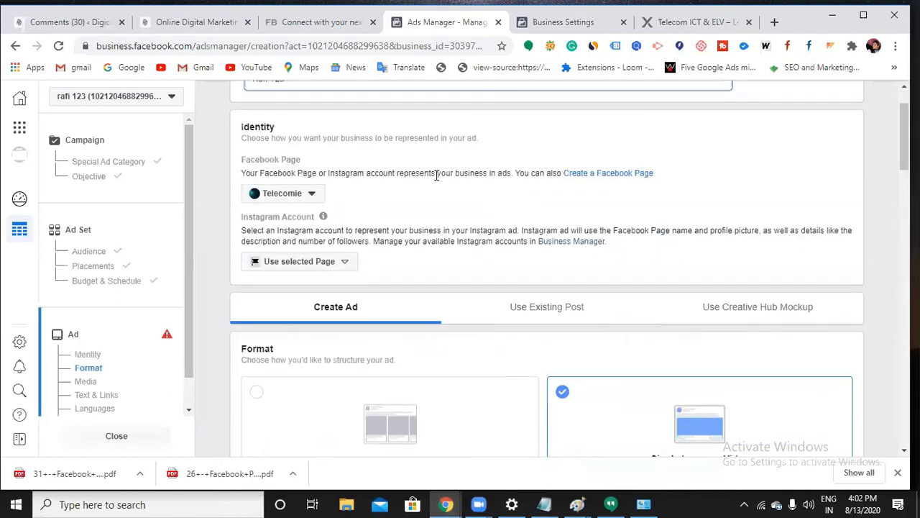
click(309, 195)
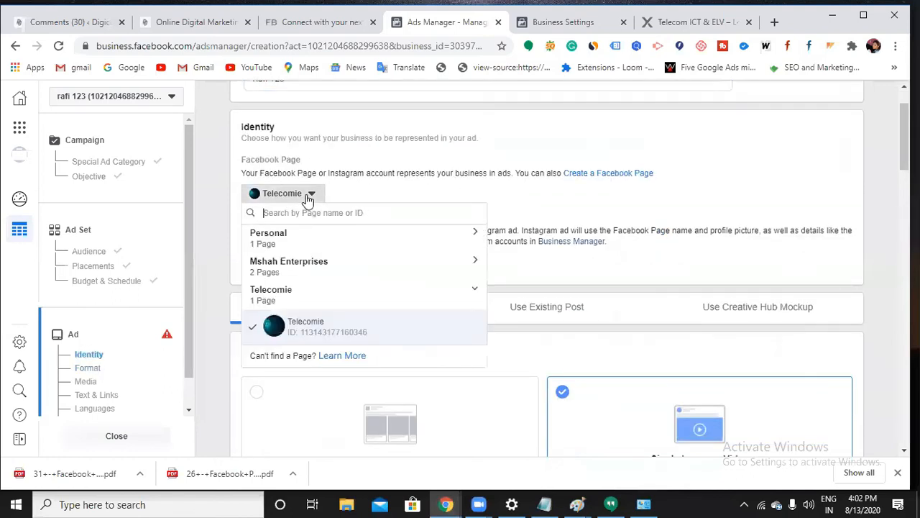
click(369, 195)
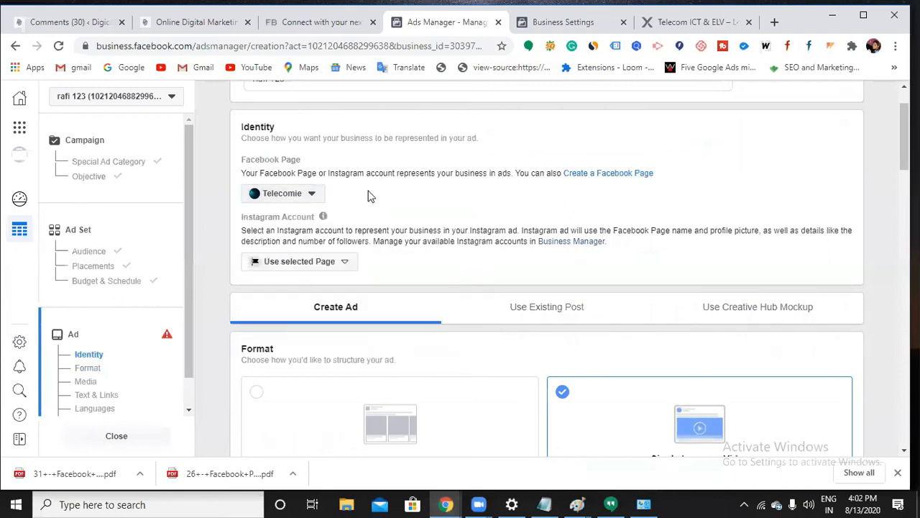
click(313, 195)
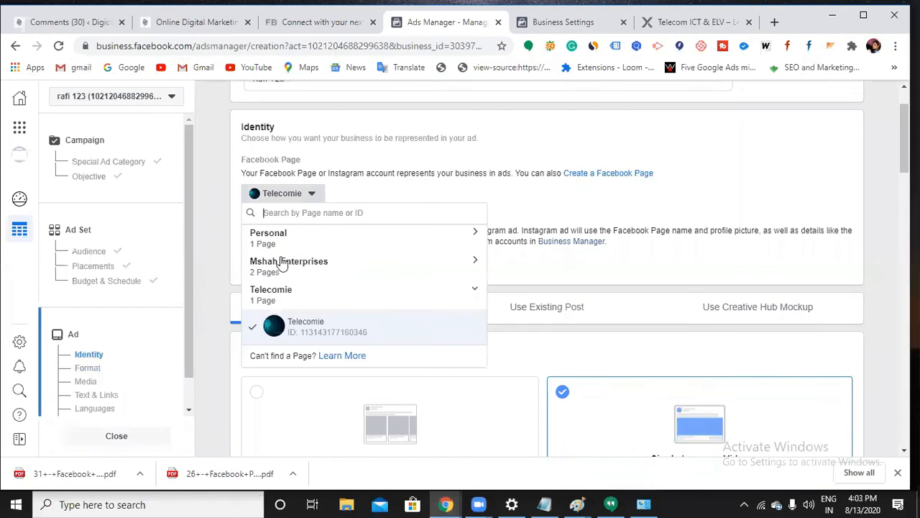
click(459, 176)
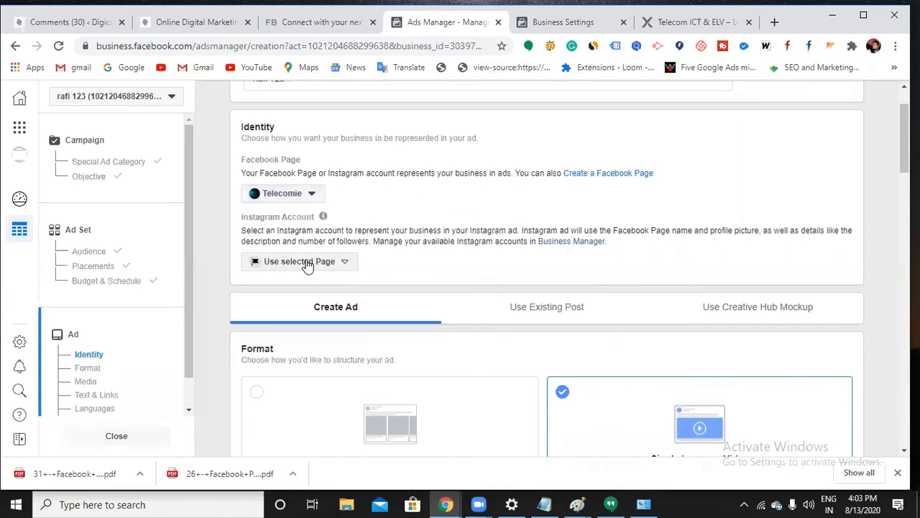
Select the available Instagram account to represent the business in the Instagram ad
click(342, 267)
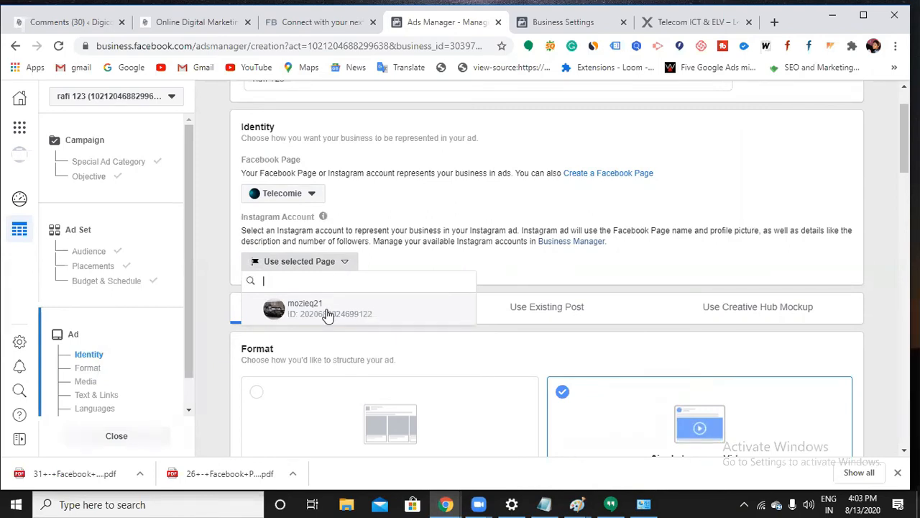
click(345, 309)
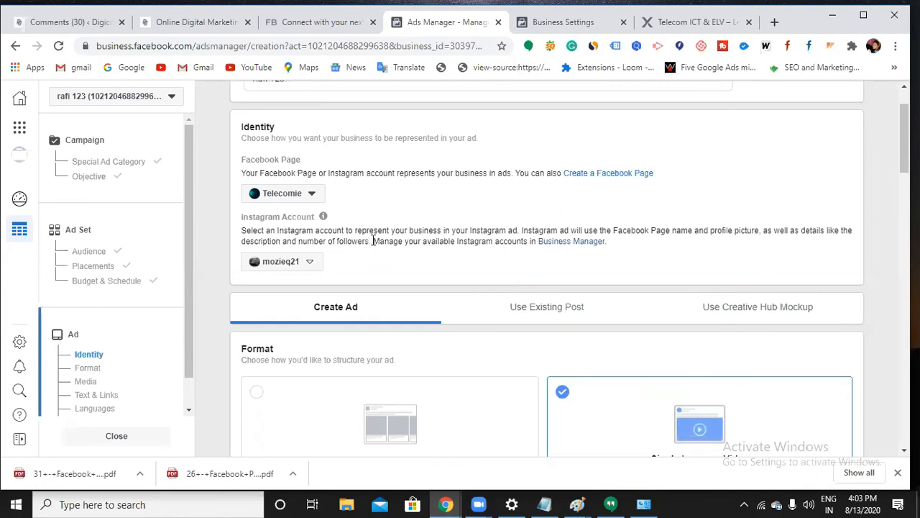
click(311, 263)
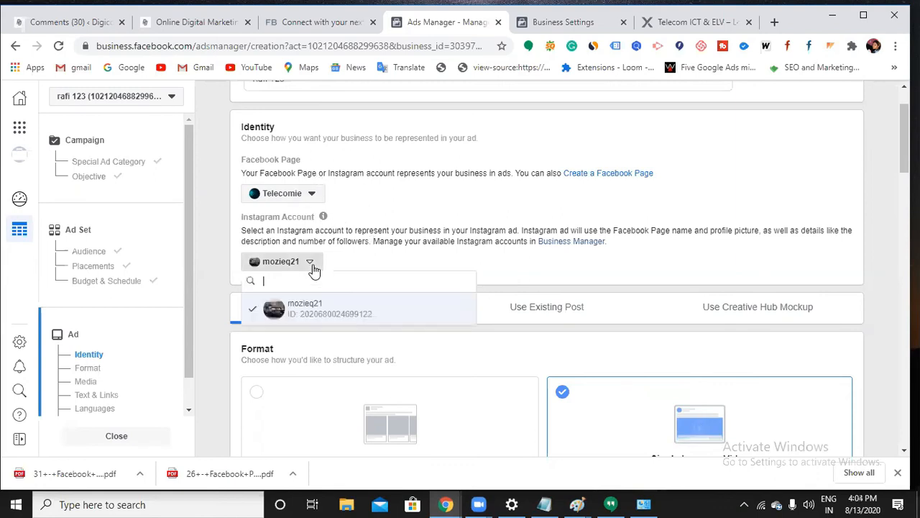
click(412, 235)
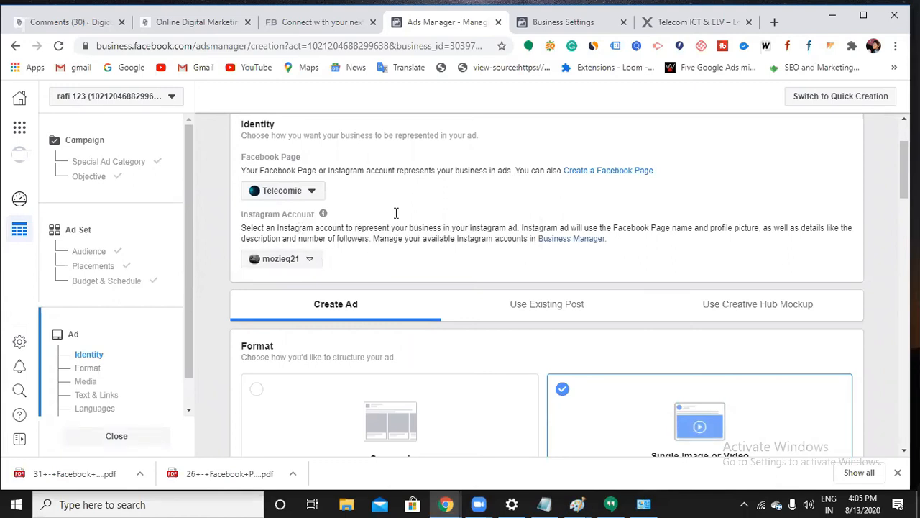
Examine the Carousel and Single Image or Video formats and the media section, including which placements use the ad image
scroll(396, 309, down, 2)
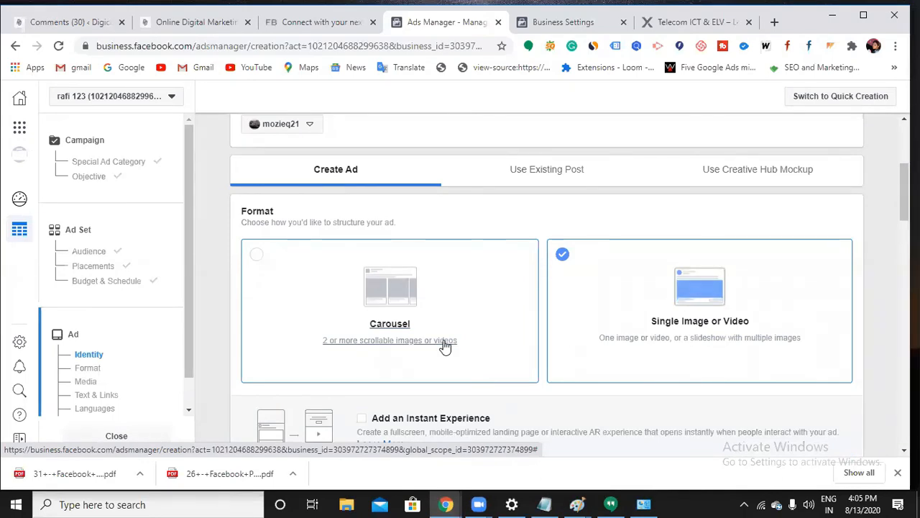
scroll(491, 355, down, 1)
scroll(654, 230, down, 4)
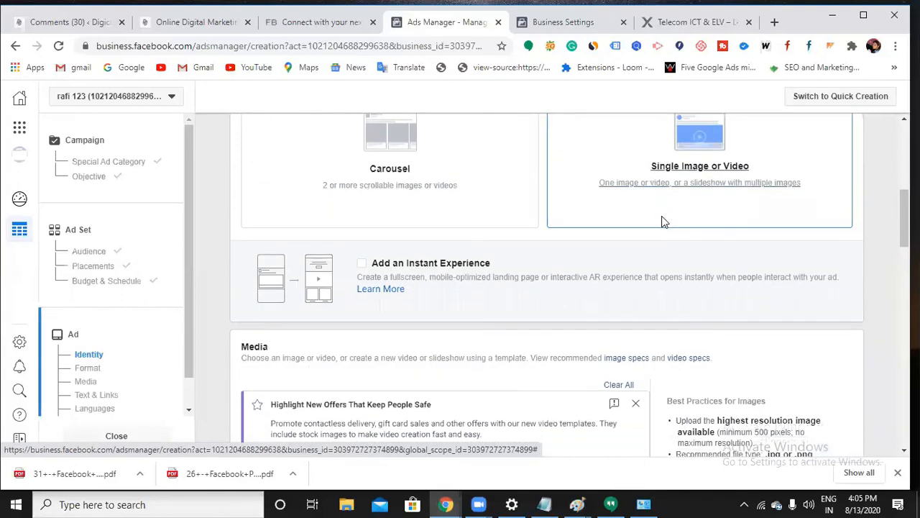
scroll(647, 233, down, 1)
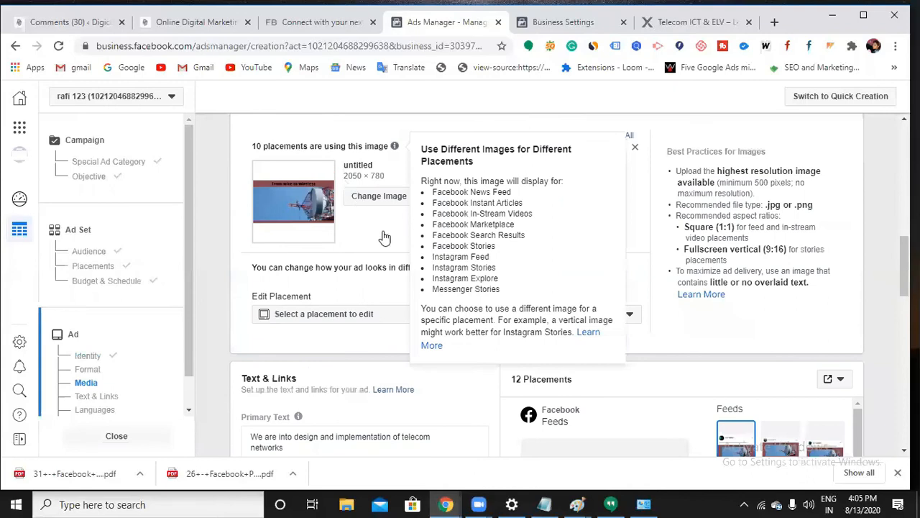
scroll(396, 255, up, 1)
mouse_move(394, 213)
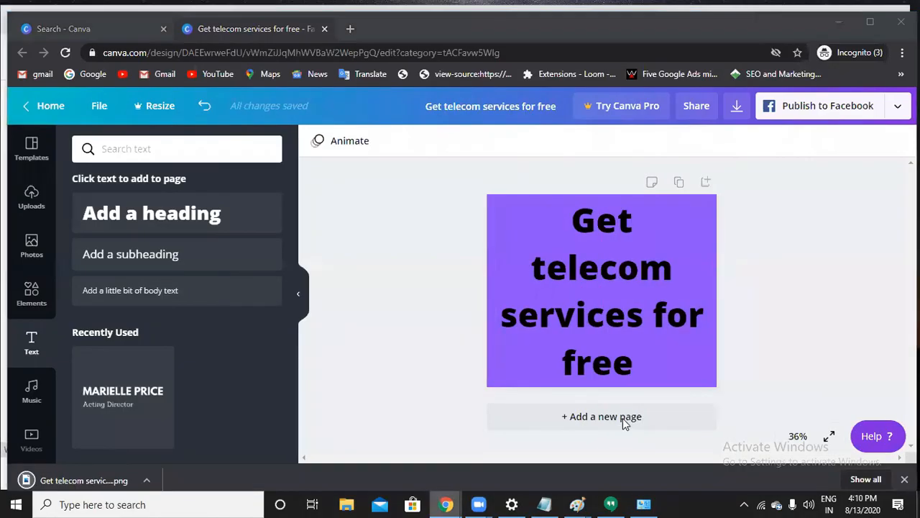
Switch to the Chrome window with the new tab and open Facebook's bookmarked Text Overlay Tool
mouse_move(446, 504)
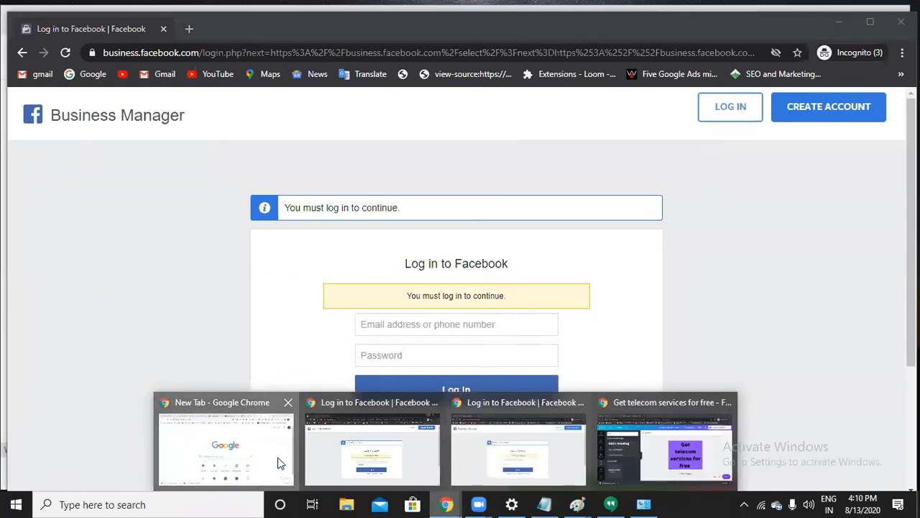
click(280, 463)
click(892, 70)
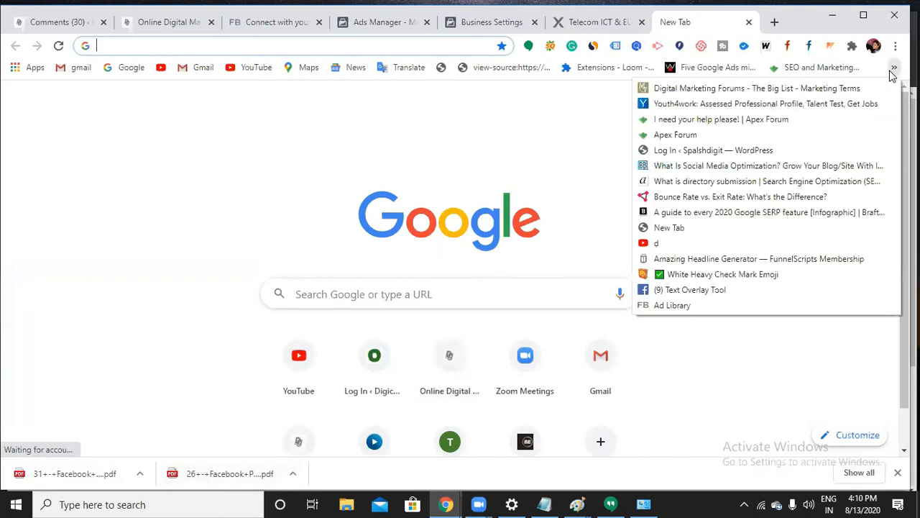
click(720, 292)
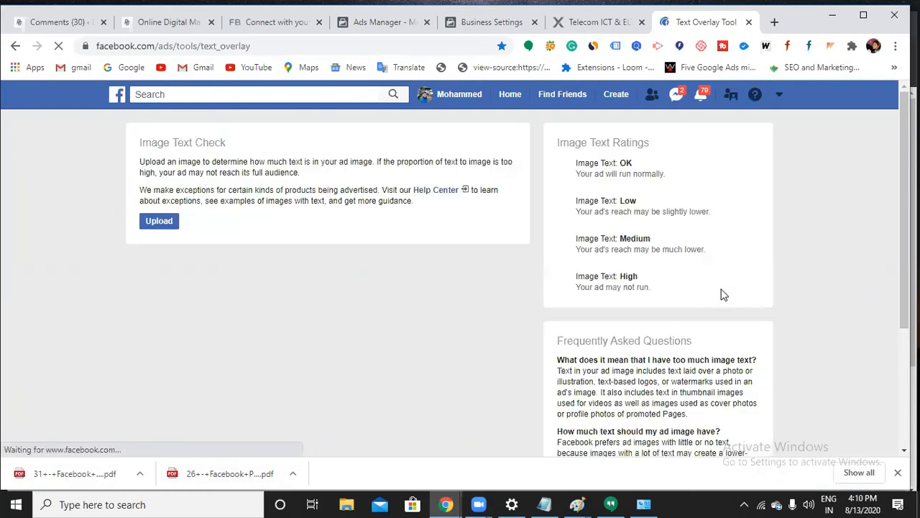
Upload the "Get telecom services for free" PNG from Downloads to check how much text the ad image contains
click(153, 223)
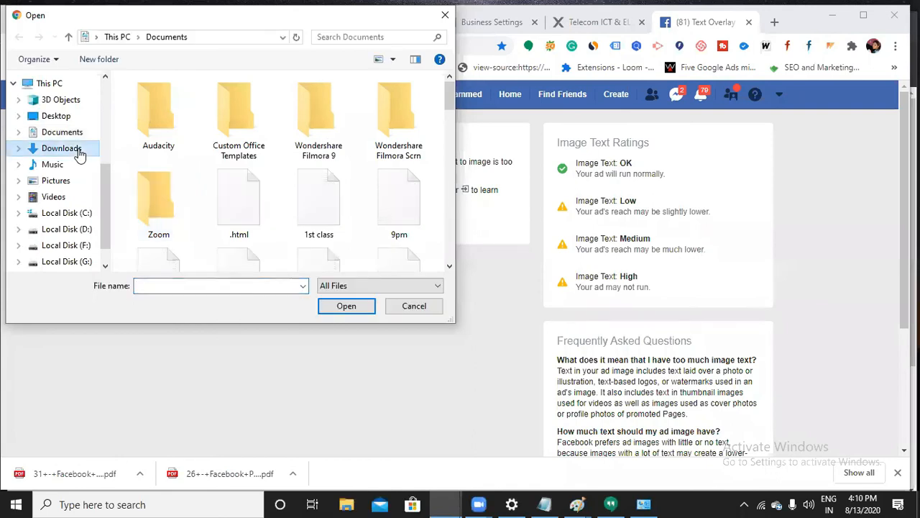
click(76, 151)
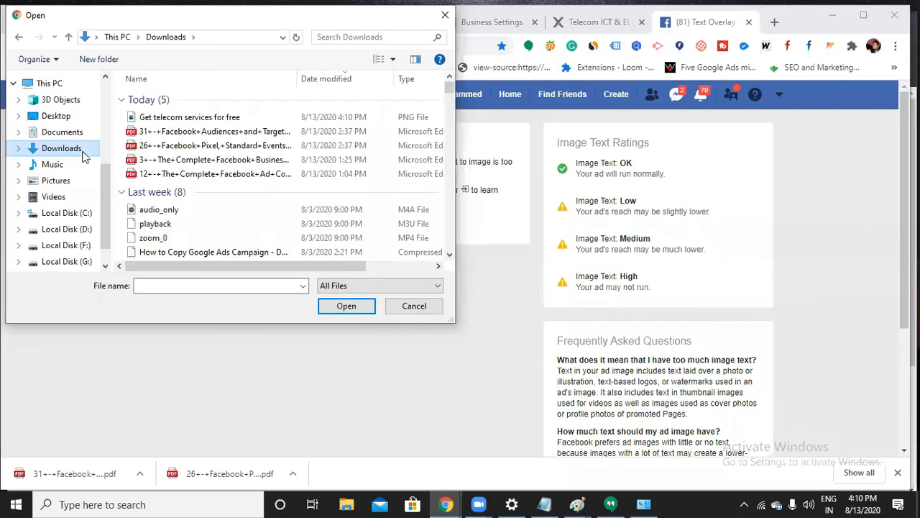
click(190, 118)
click(347, 306)
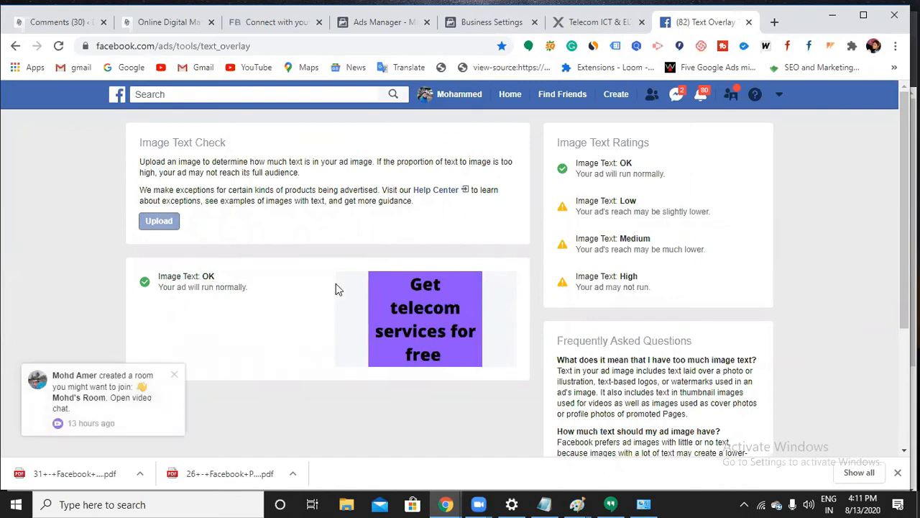
click(180, 379)
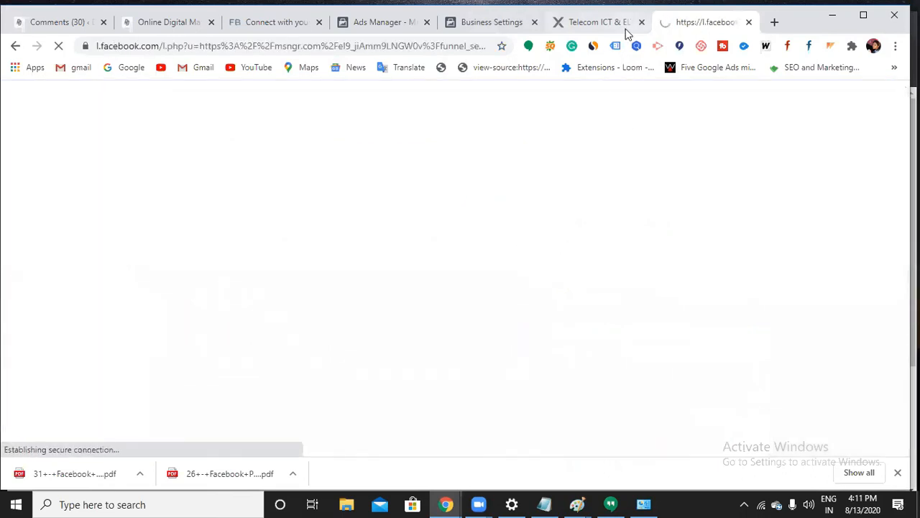
Return to the Ads Manager ad setup and upload the "Get telecom services for free" PNG from Downloads to replace the ad image
click(491, 27)
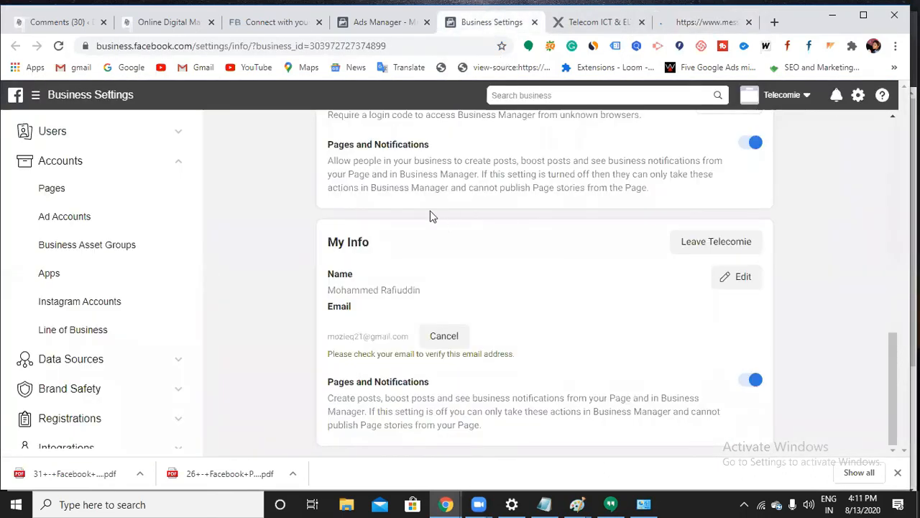
click(374, 24)
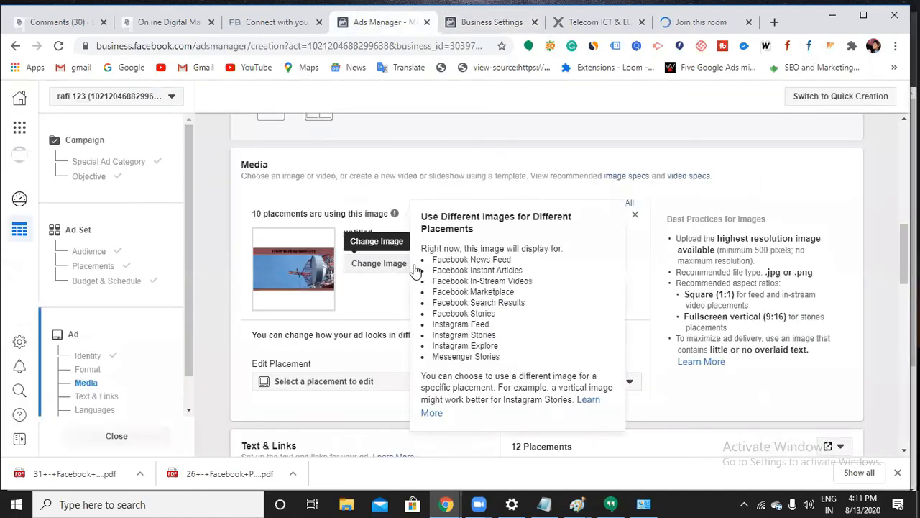
click(380, 266)
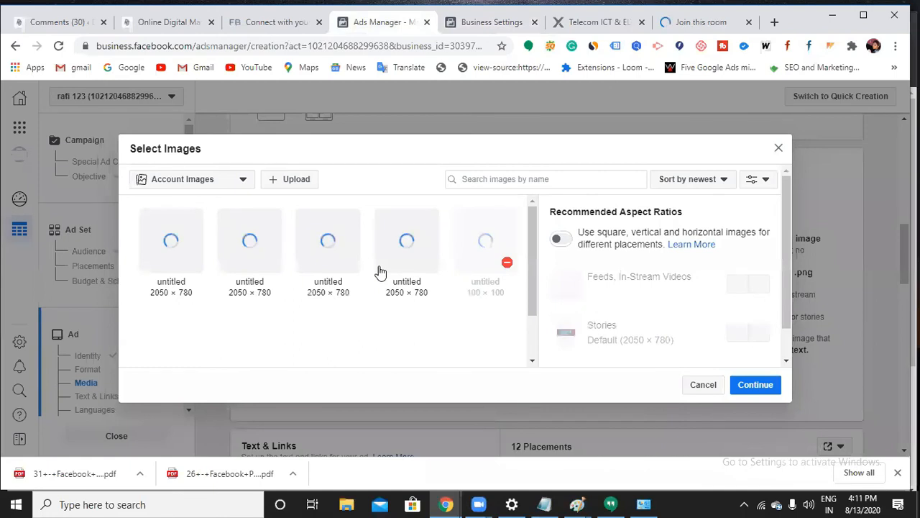
click(292, 183)
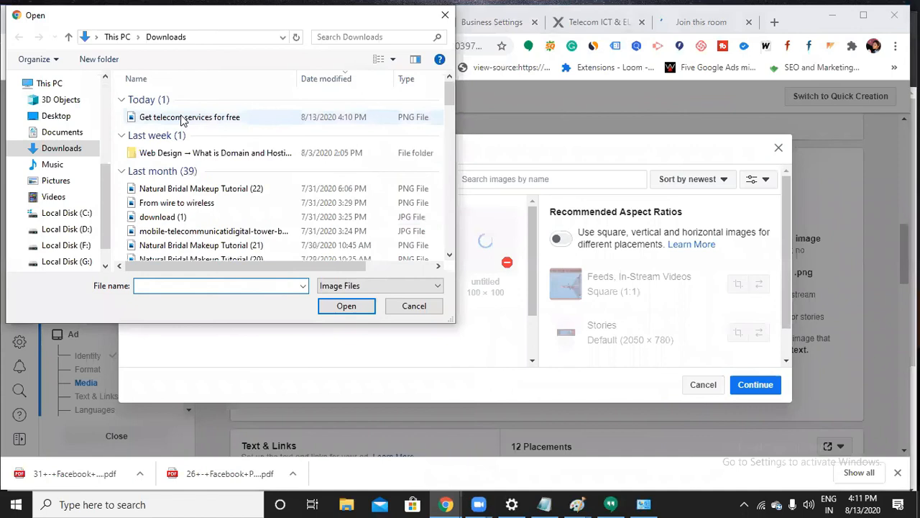
click(185, 117)
click(329, 312)
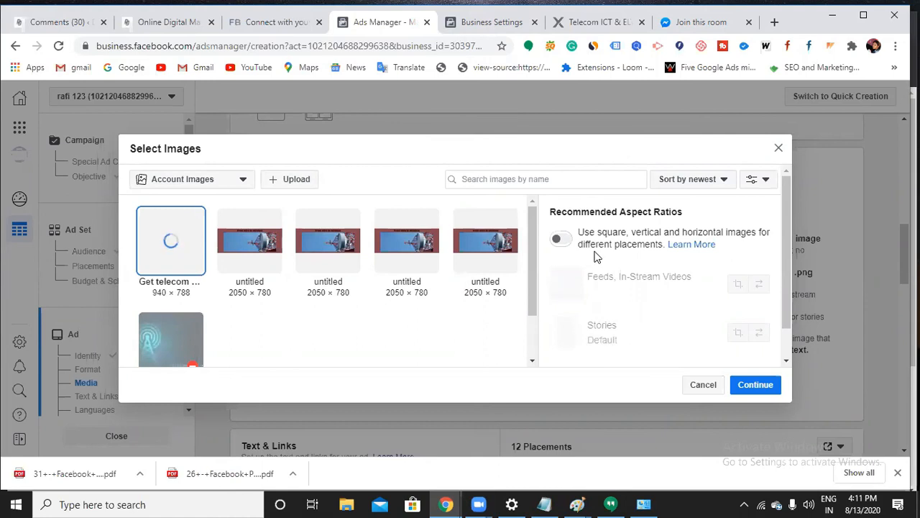
Review the image's crops for the feed, stories and search results placements, and confirm it as the ad's image
scroll(597, 328, down, 1)
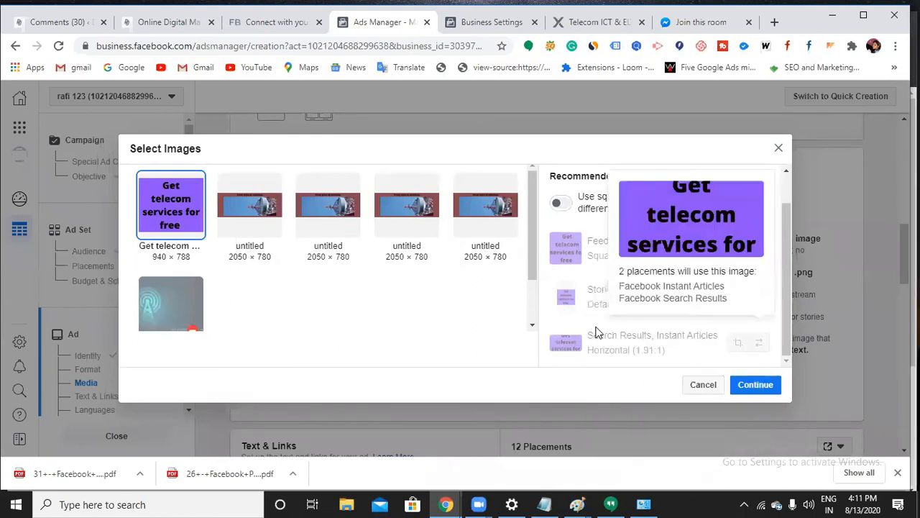
mouse_move(610, 257)
mouse_move(586, 354)
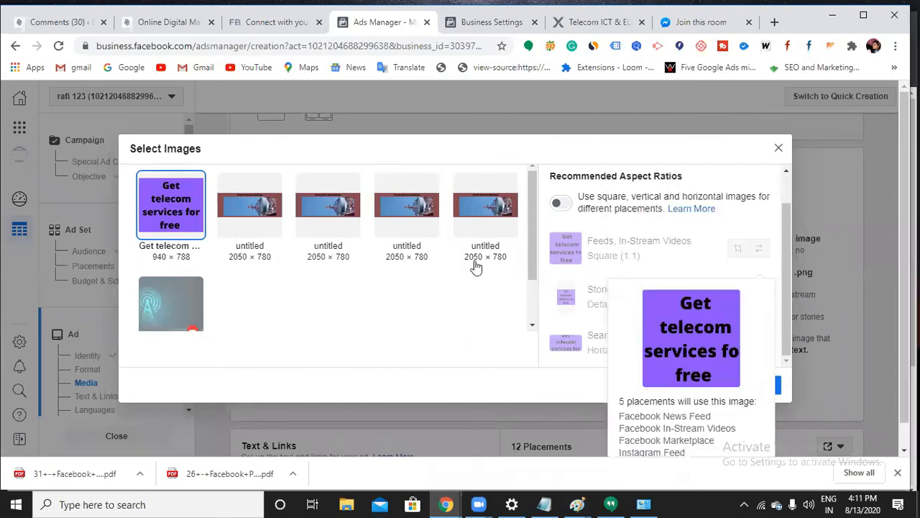
mouse_move(564, 283)
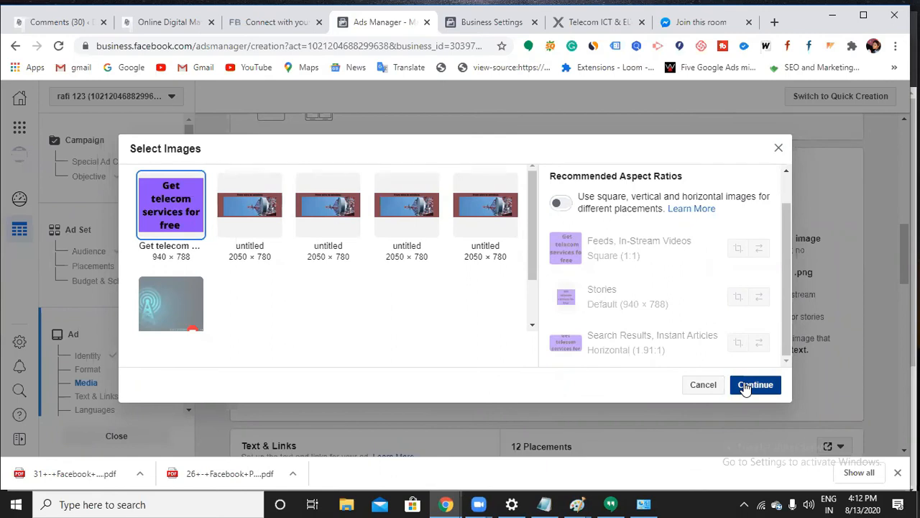
click(745, 388)
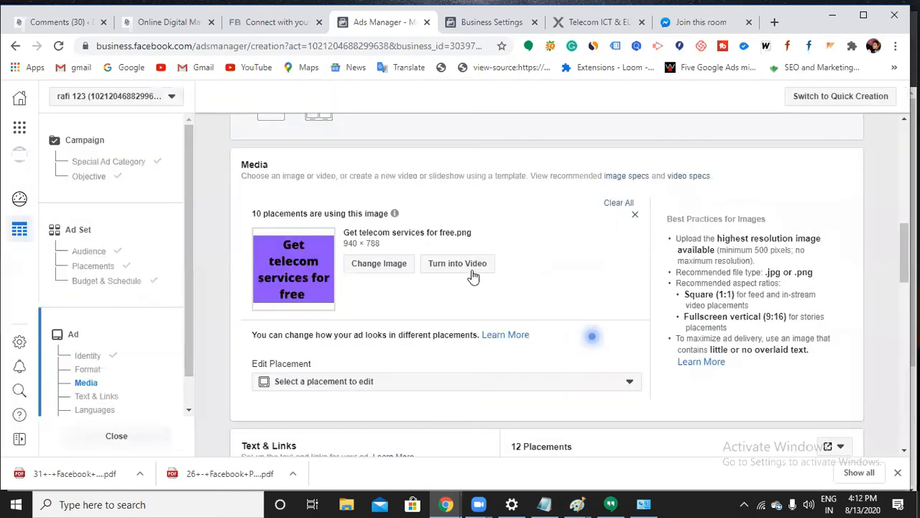
Replace the ad's primary text with "Learn Digital Marketing"
scroll(475, 290, down, 4)
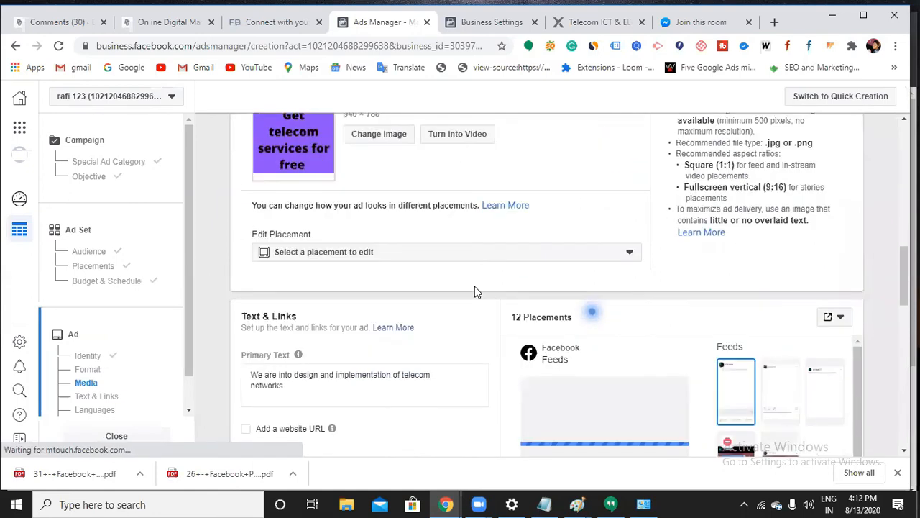
scroll(479, 290, down, 1)
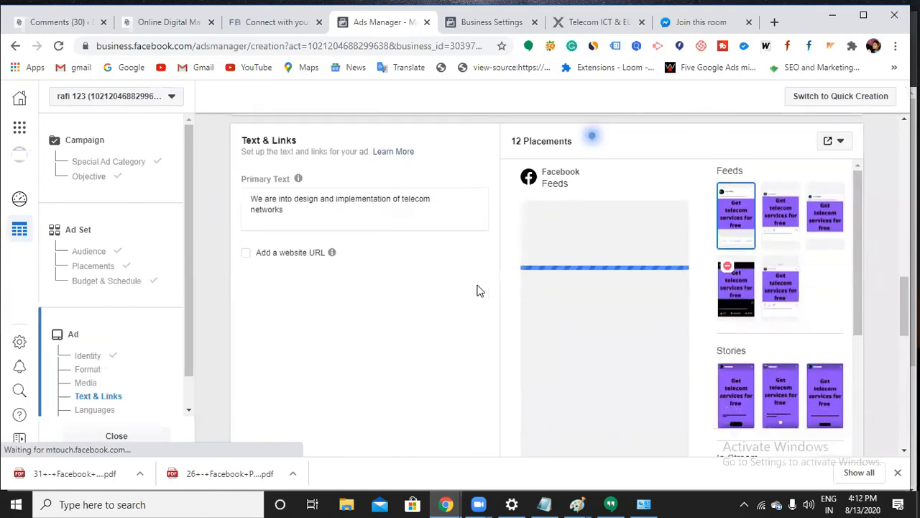
click(292, 211)
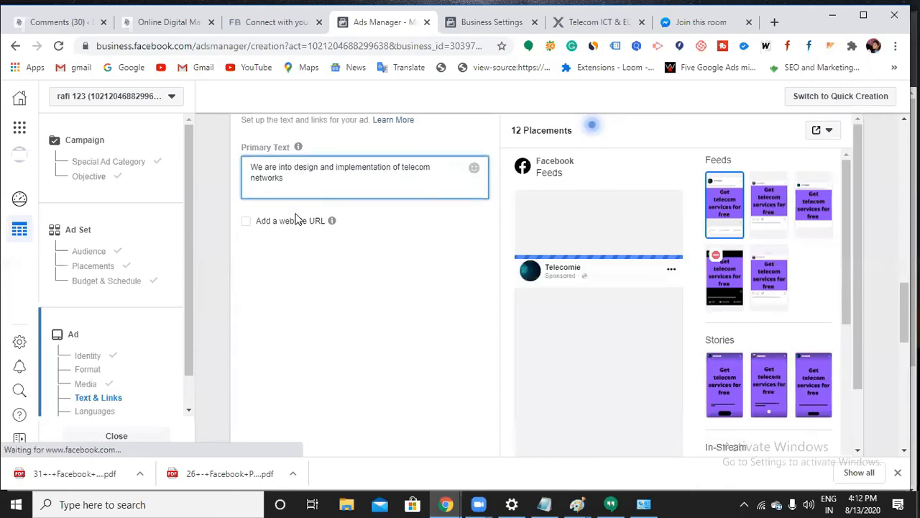
key(BackSpace)
key(BackSpace)
key(BackSpace)
key(BackSpace)
key(BackSpace)
key(BackSpace)
key(BackSpace)
key(BackSpace)
key(BackSpace)
key(BackSpace)
key(BackSpace)
key(BackSpace)
key(BackSpace)
key(BackSpace)
key(BackSpace)
key(BackSpace)
key(BackSpace)
key(BackSpace)
key(BackSpace)
key(BackSpace)
key(BackSpace)
key(BackSpace)
key(BackSpace)
key(BackSpace)
key(BackSpace)
key(BackSpace)
key(BackSpace)
key(BackSpace)
key(BackSpace)
key(BackSpace)
key(BackSpace)
key(BackSpace)
key(BackSpace)
key(BackSpace)
key(BackSpace)
key(BackSpace)
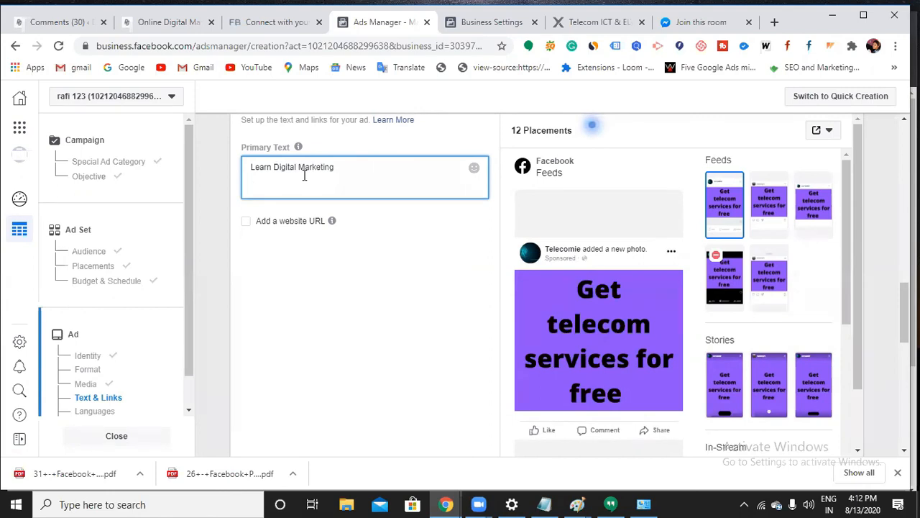
Add the lines "100% Placement" and "Minimum salary is 20,000" to the ad's primary text
key(Return)
text(100%)
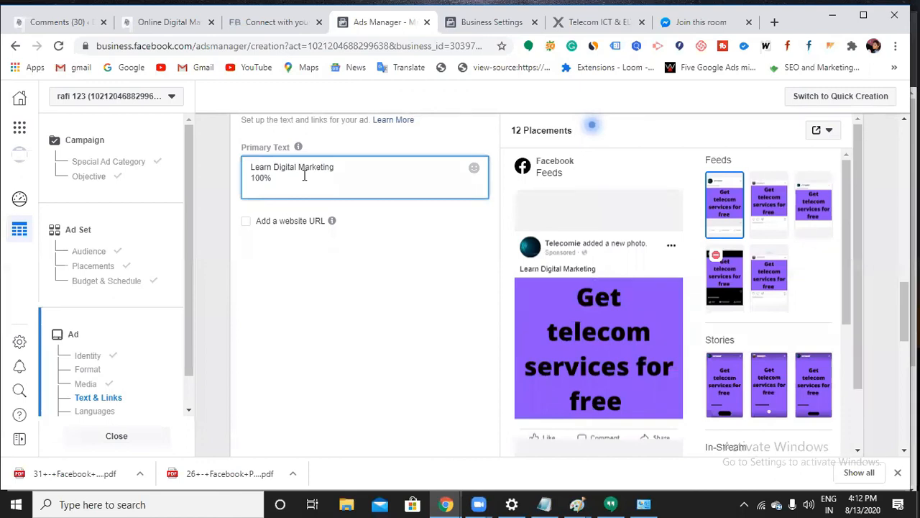
text( Placement)
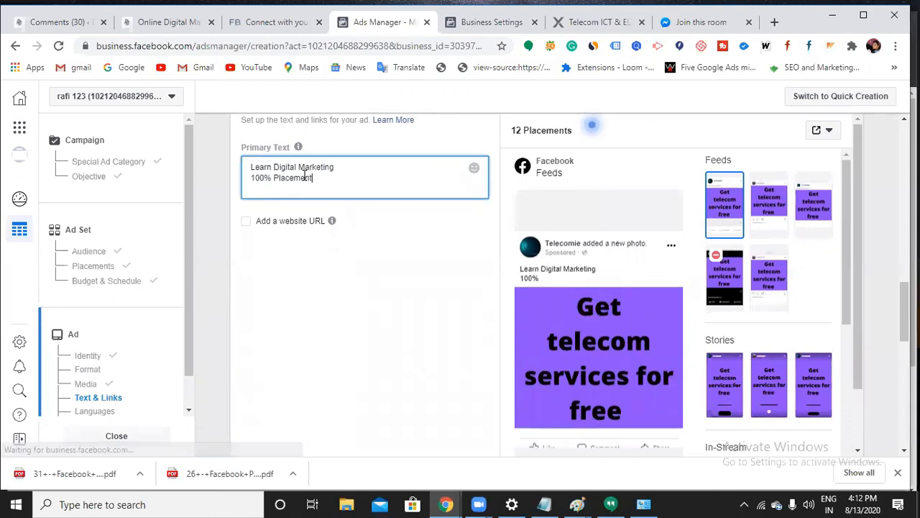
key(Return)
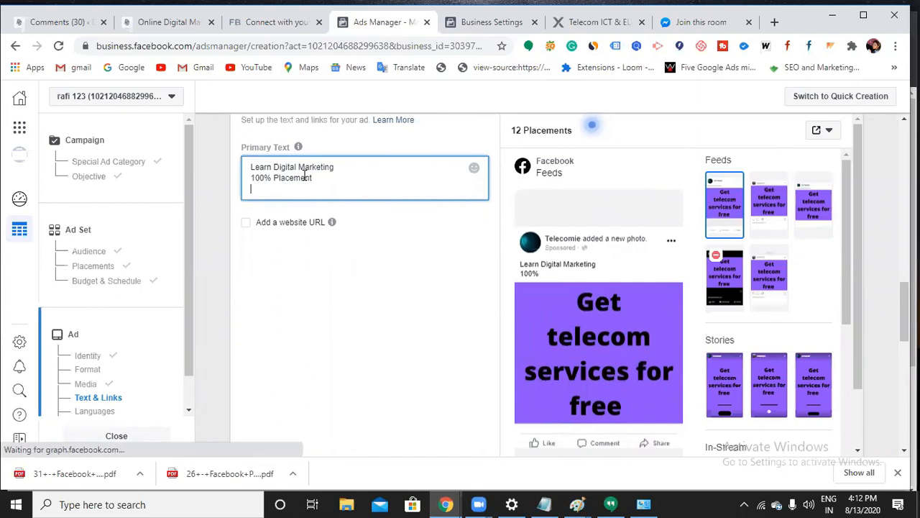
text(Minu)
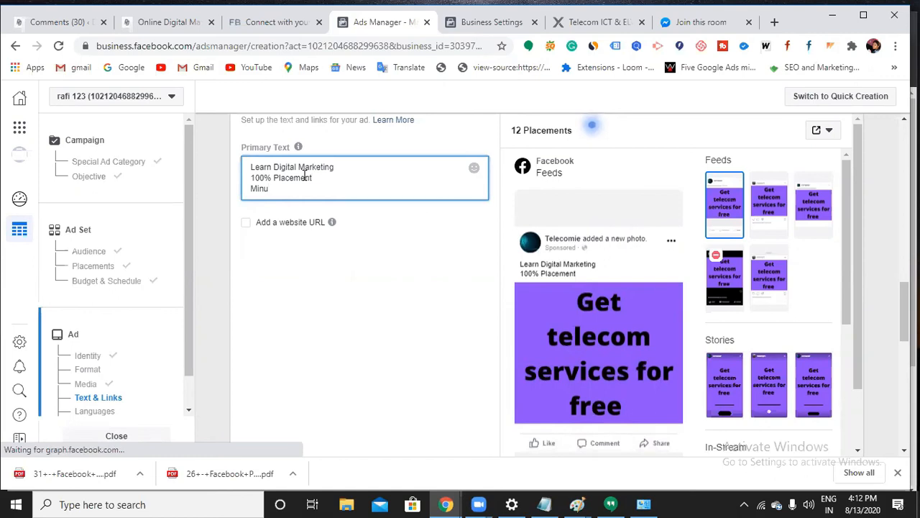
key(BackSpace)
text(imum)
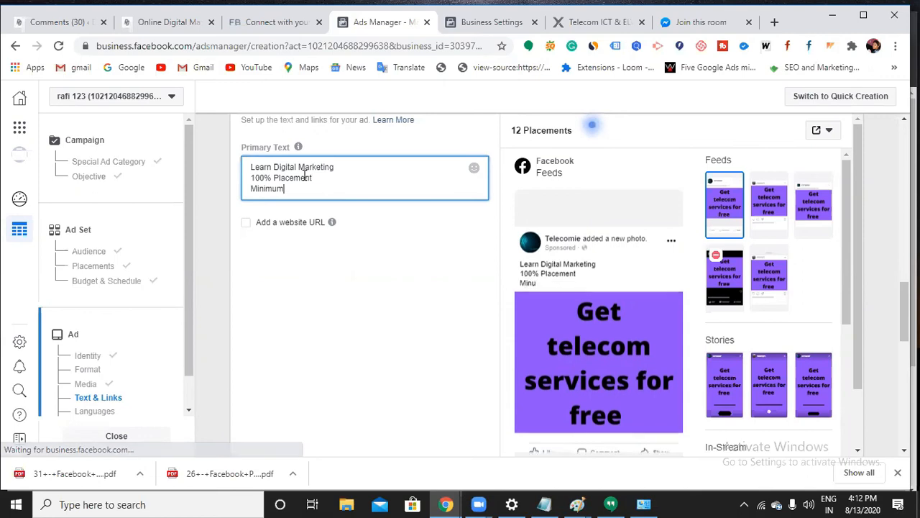
text( salary )
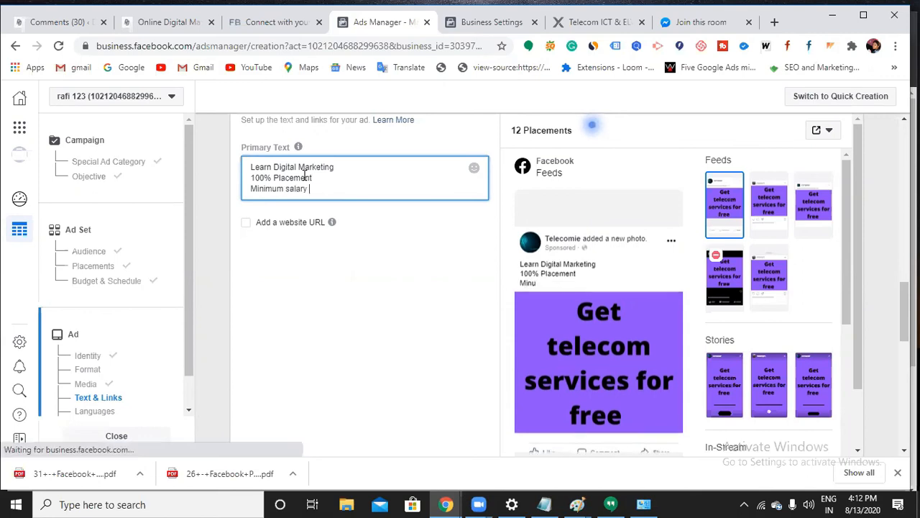
text(is 20,00)
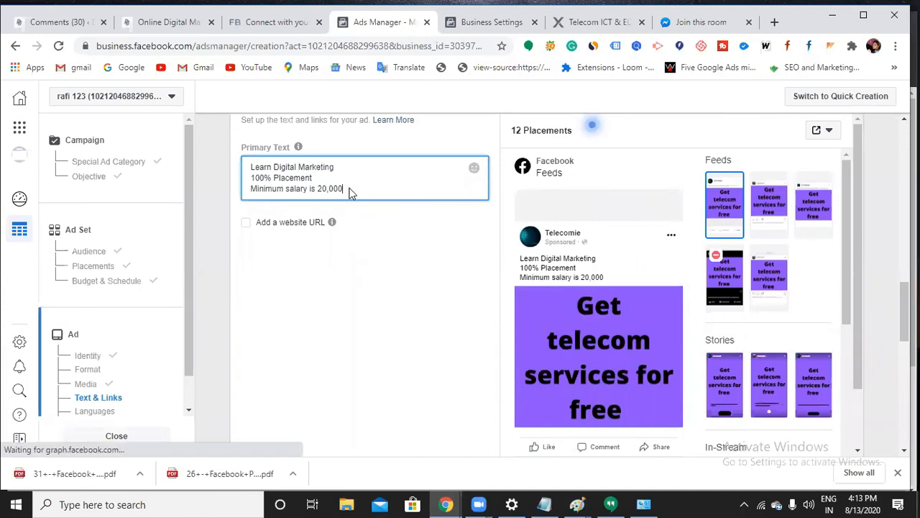
Browse the emoji choices for the primary text, including the Animals & Nature category, without inserting any
click(473, 173)
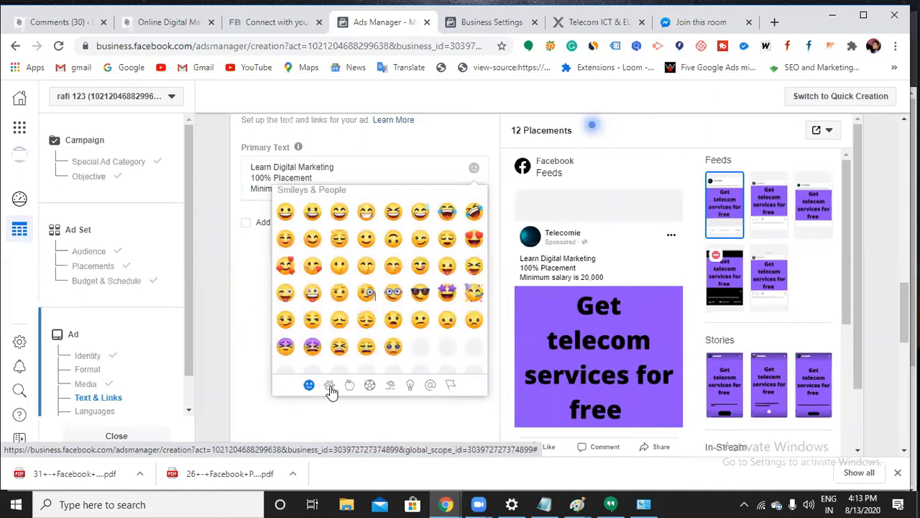
click(329, 387)
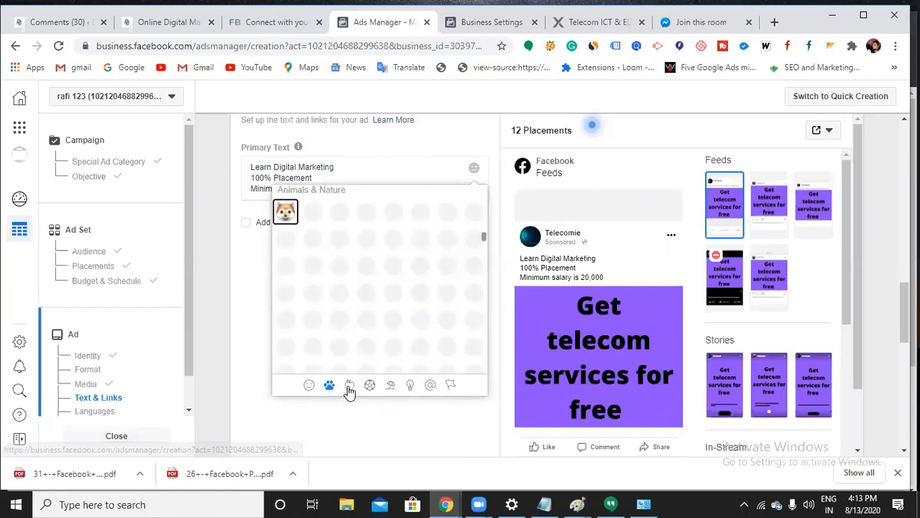
click(436, 142)
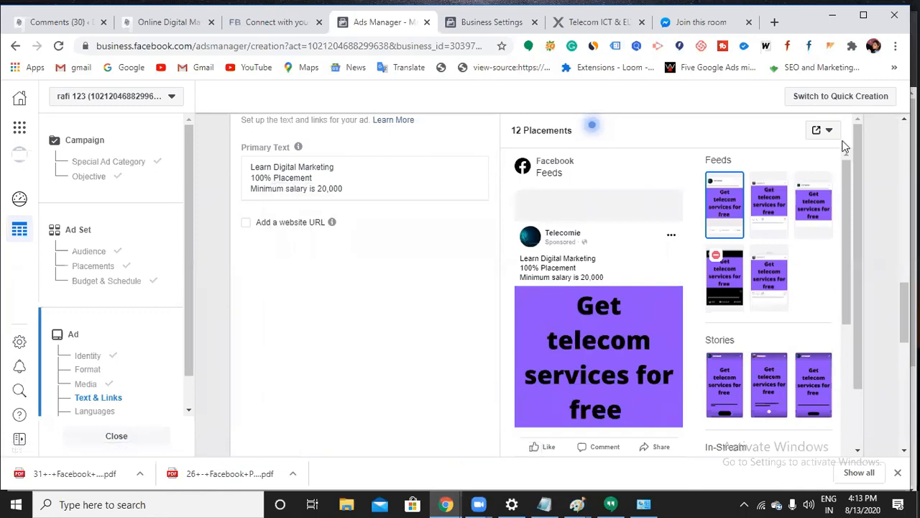
click(701, 29)
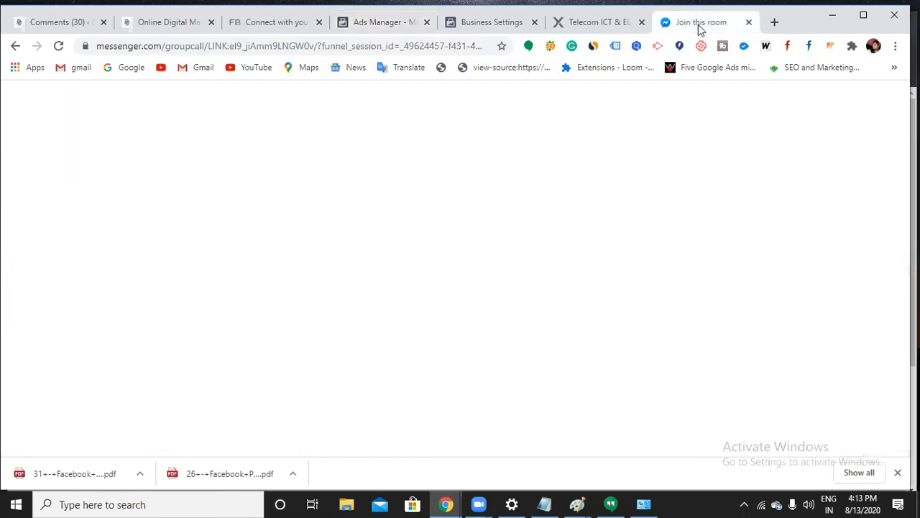
click(400, 27)
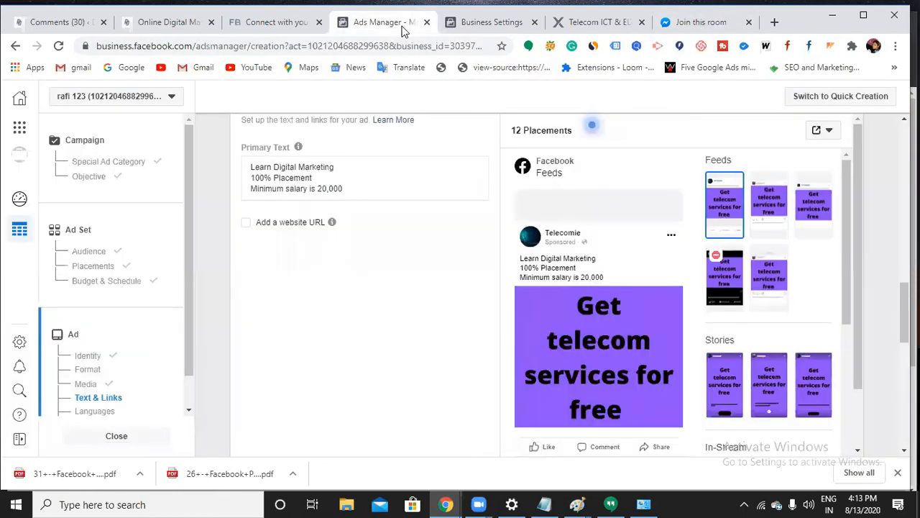
click(894, 67)
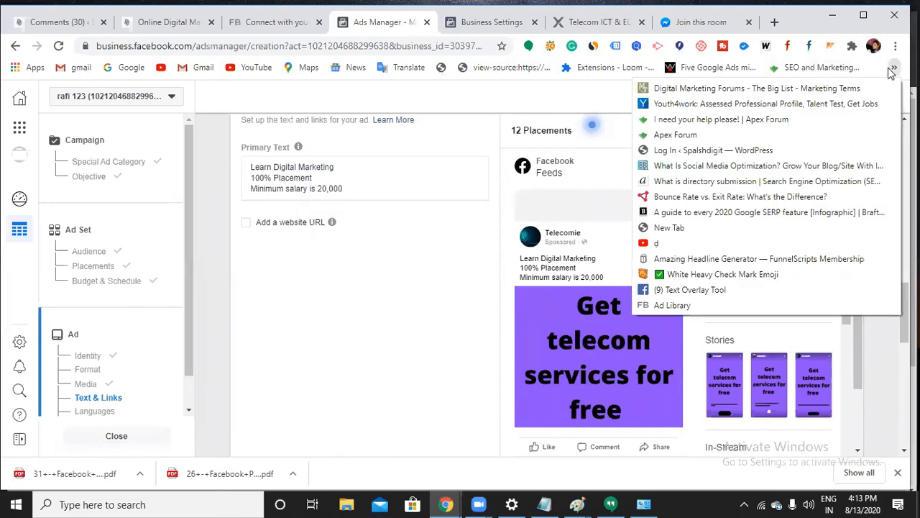
click(754, 273)
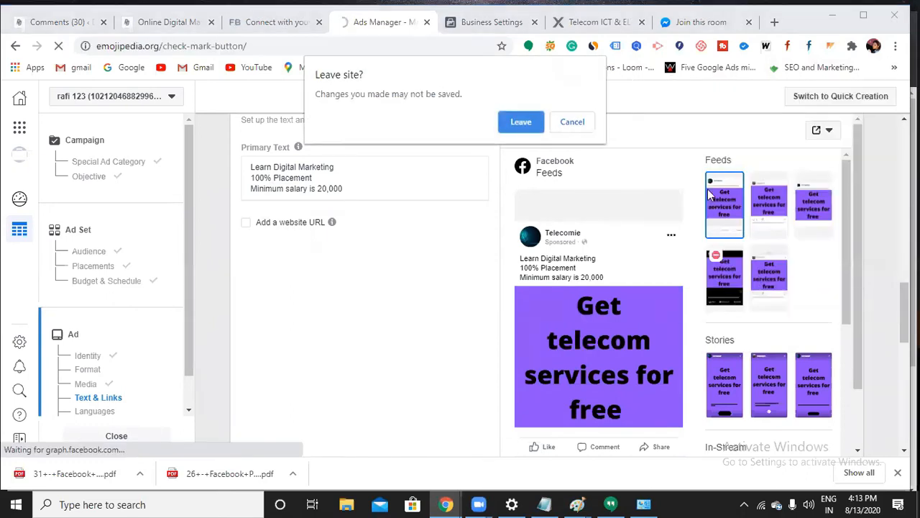
click(573, 122)
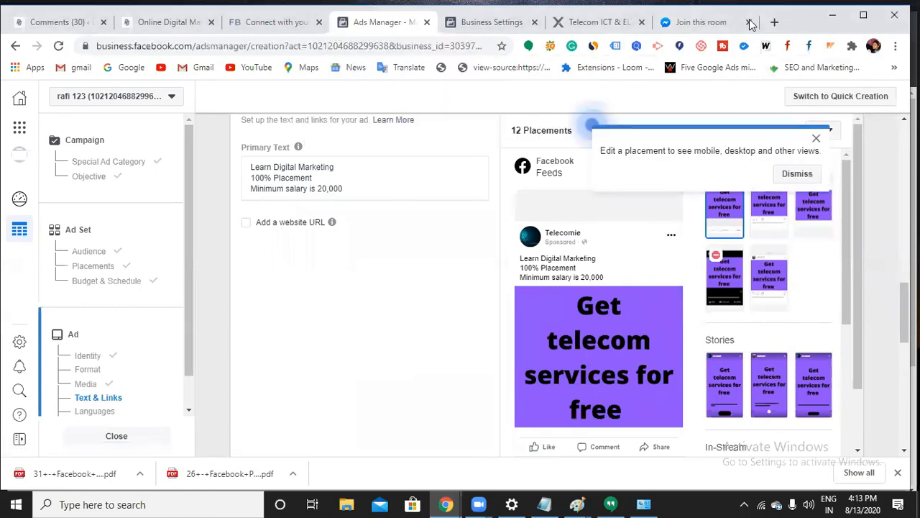
Open the bookmarked White Heavy Check Mark Emoji page in a new browser tab
click(775, 22)
click(895, 67)
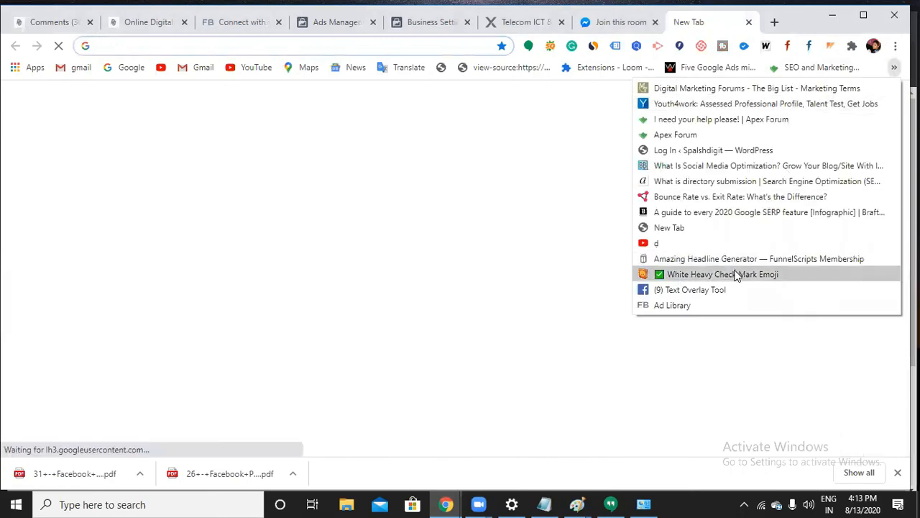
click(737, 276)
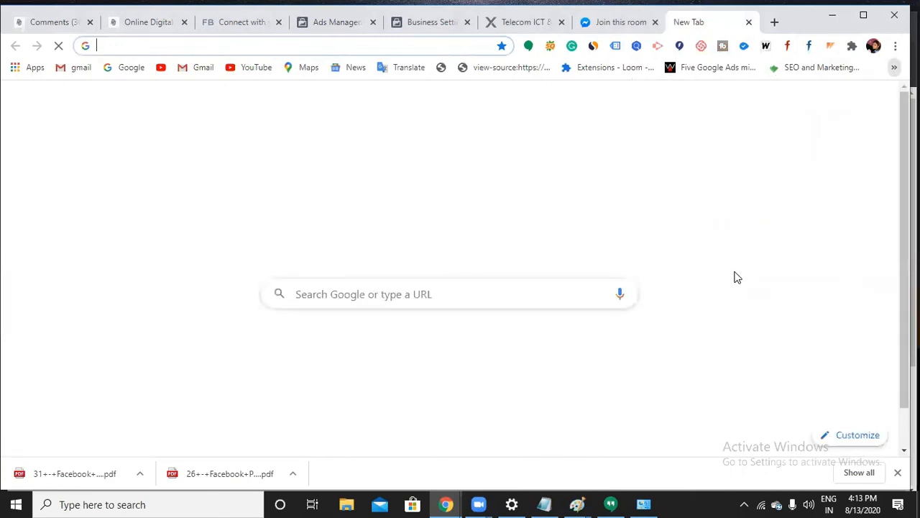
click(335, 30)
click(708, 26)
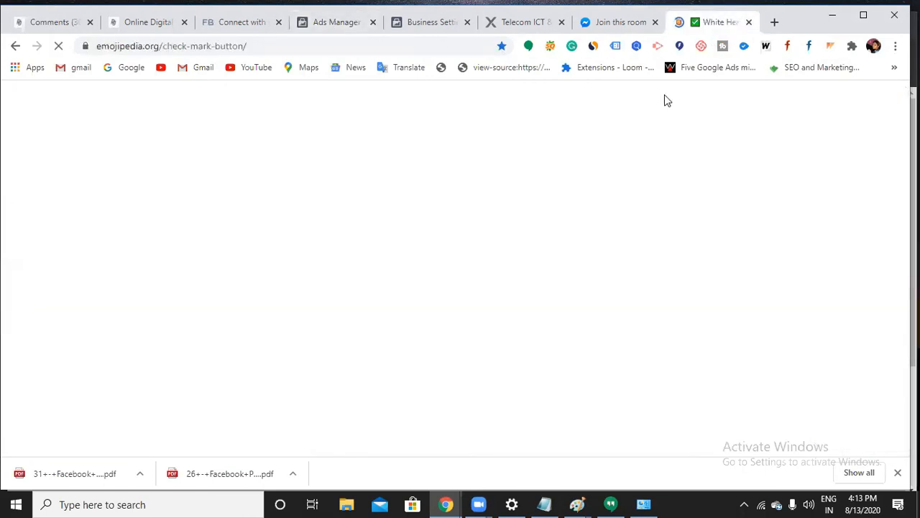
Examine Emojipedia's Check Mark Button page, including its address, emoji categories, copy option and platform designs
click(244, 46)
click(209, 46)
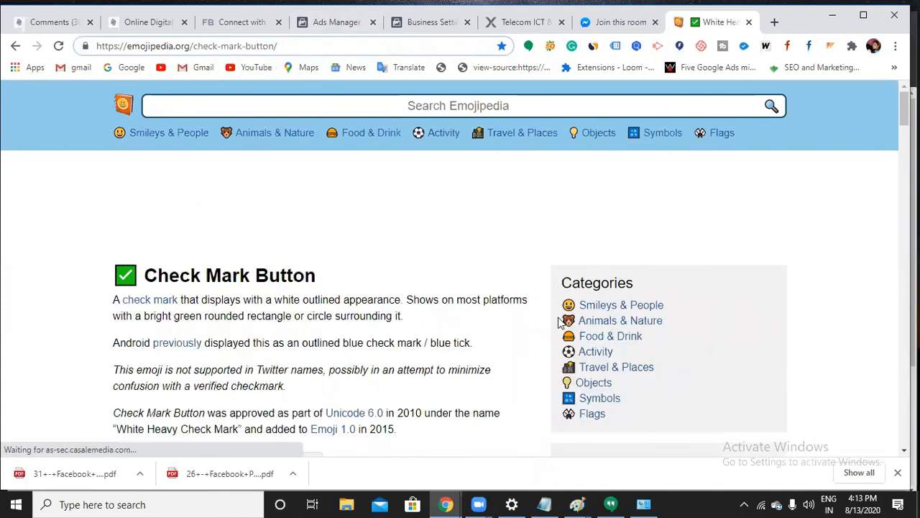
scroll(640, 169, down, 2)
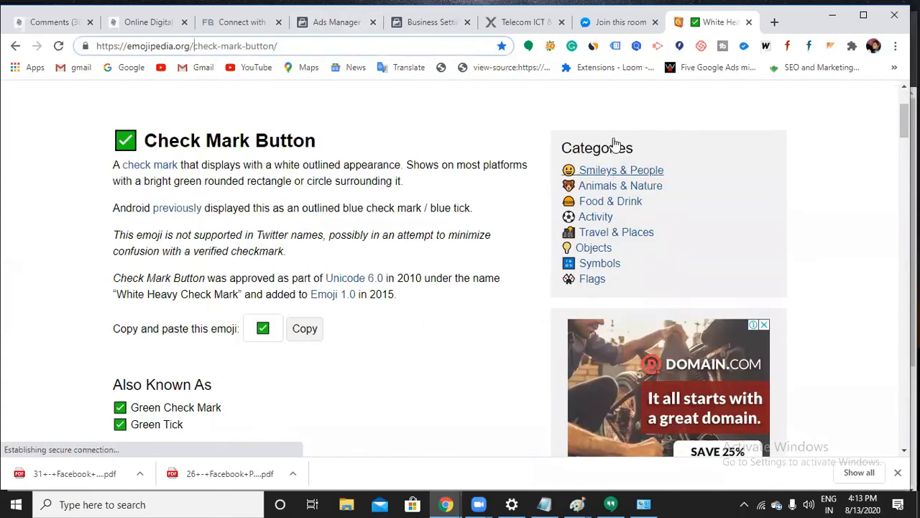
scroll(636, 130, down, 1)
scroll(606, 150, down, 1)
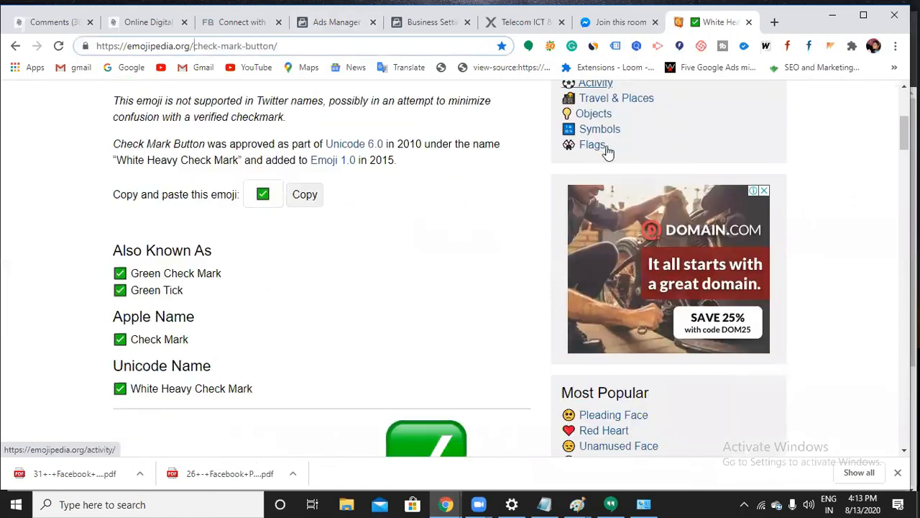
scroll(602, 140, down, 14)
scroll(602, 309, up, 14)
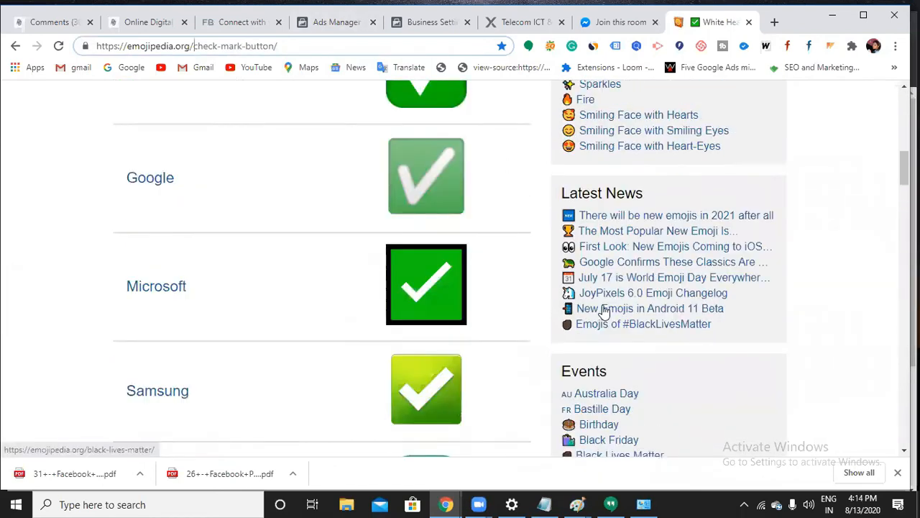
Copy the Check Mark Button emoji from Emojipedia and paste it after "Minimum salary is 20,000" in the ad's primary text
scroll(280, 386, up, 3)
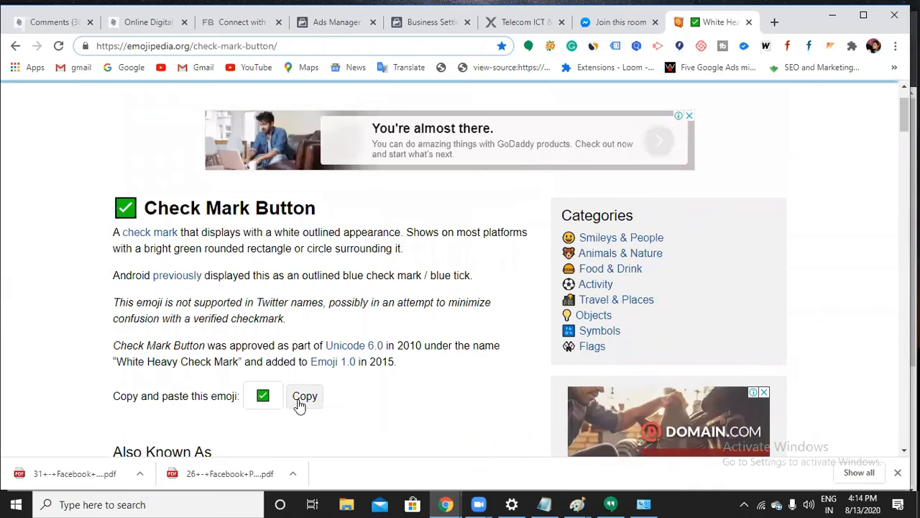
click(302, 405)
click(302, 404)
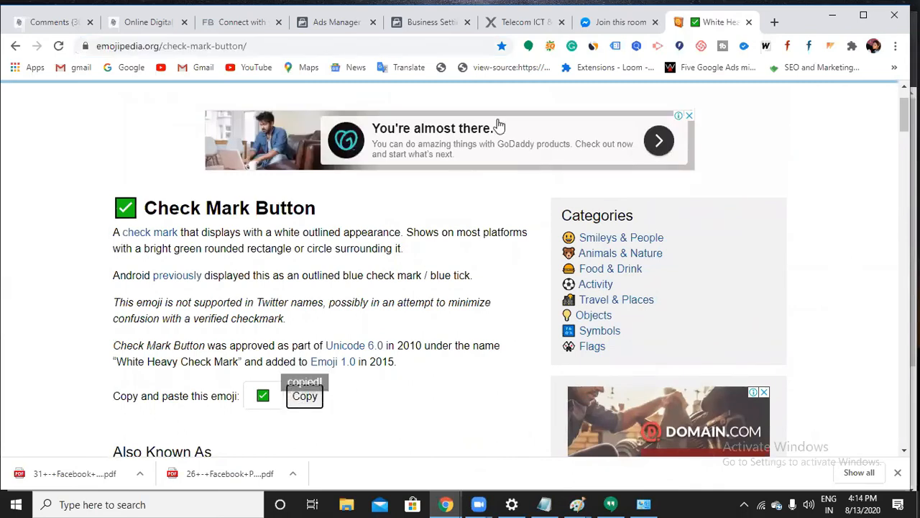
click(435, 26)
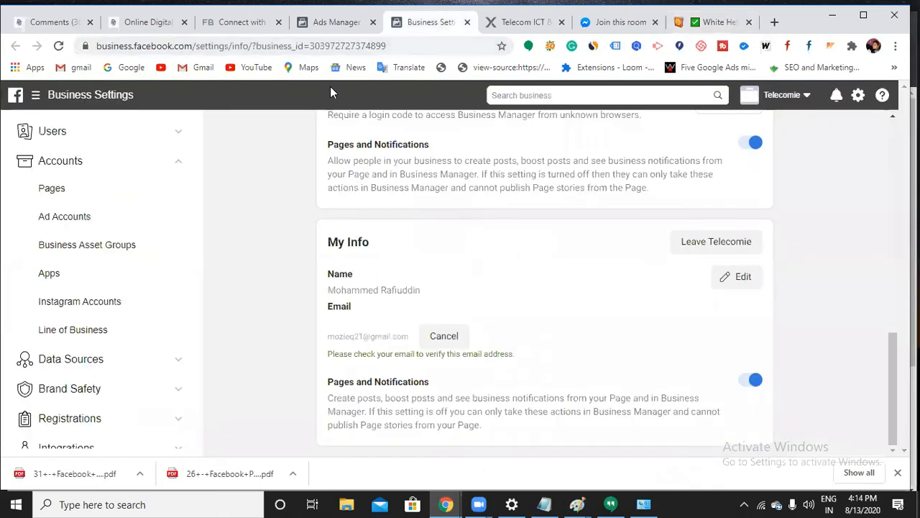
click(338, 22)
click(368, 188)
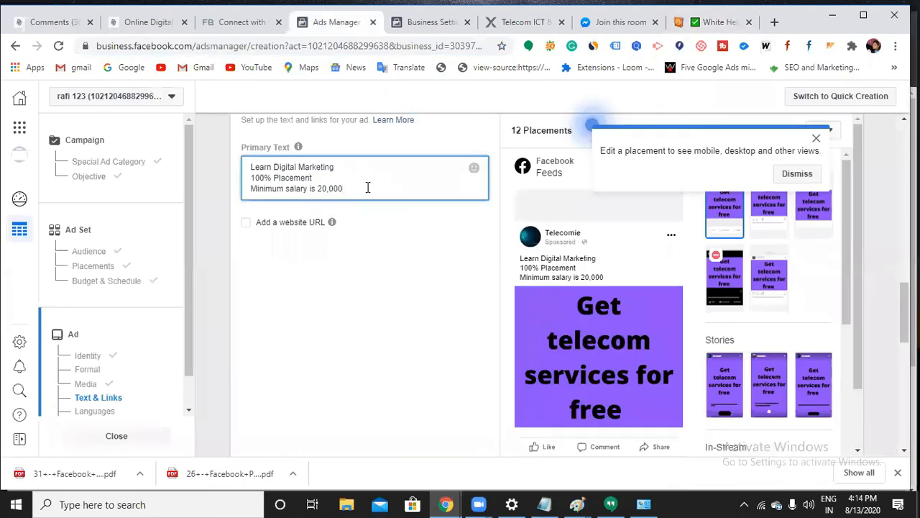
key(ctrl+v)
scroll(245, 223, down, 2)
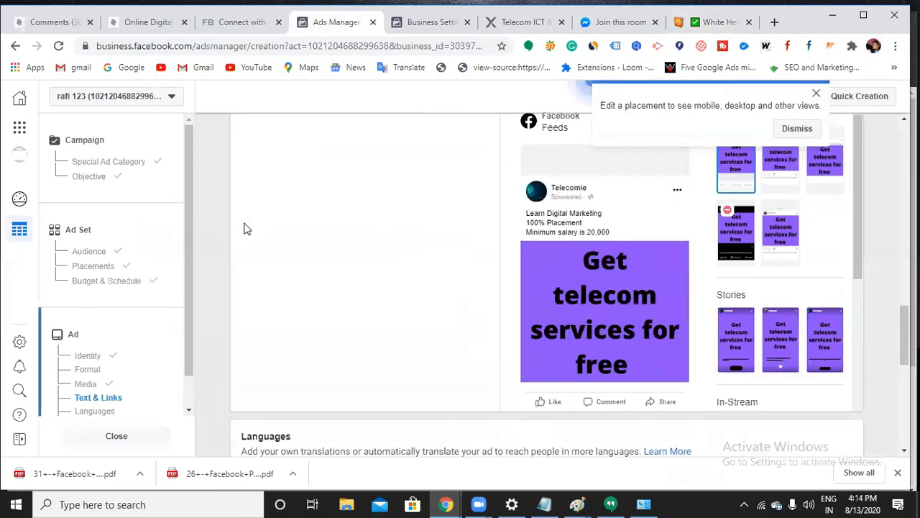
scroll(392, 281, up, 1)
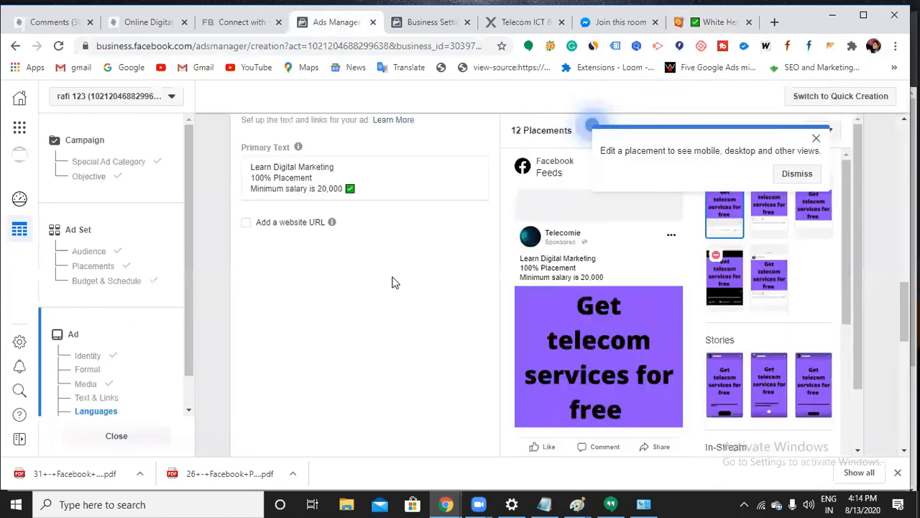
Enable a website URL for the ad and enter "Digital Marketing" as the headline
click(247, 225)
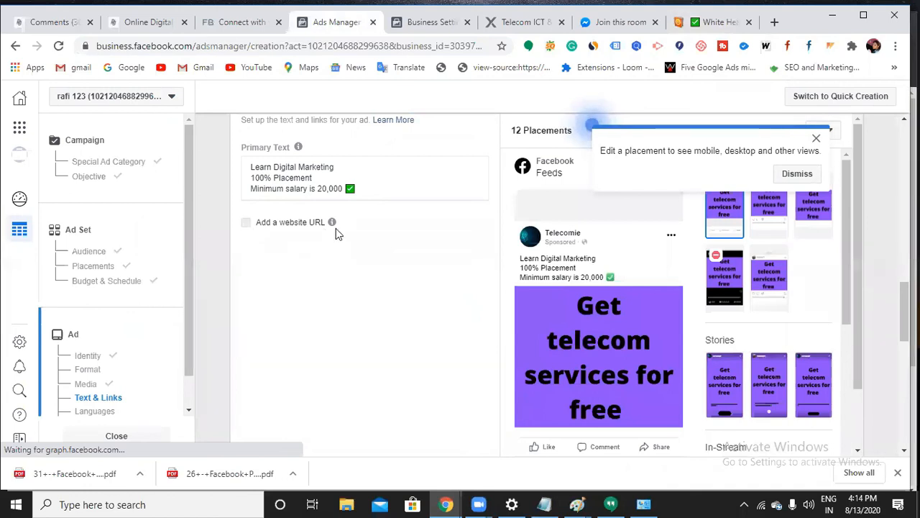
click(307, 271)
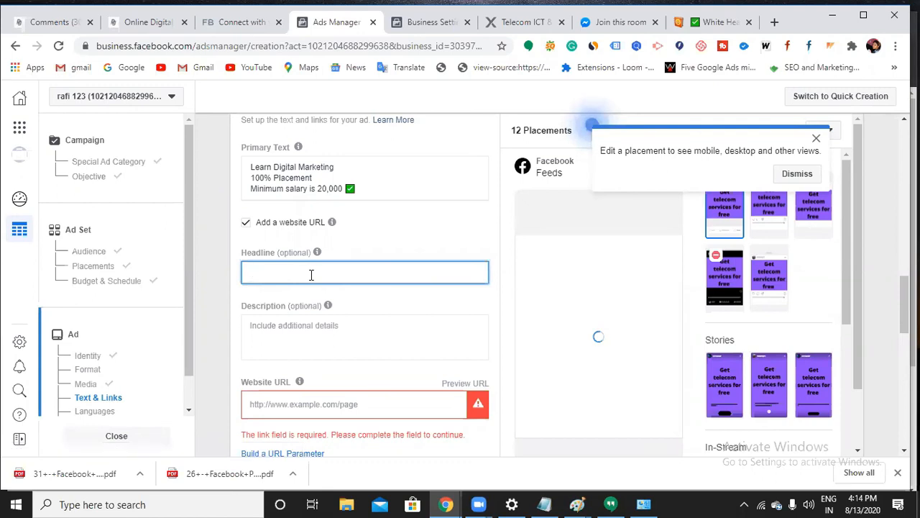
click(325, 328)
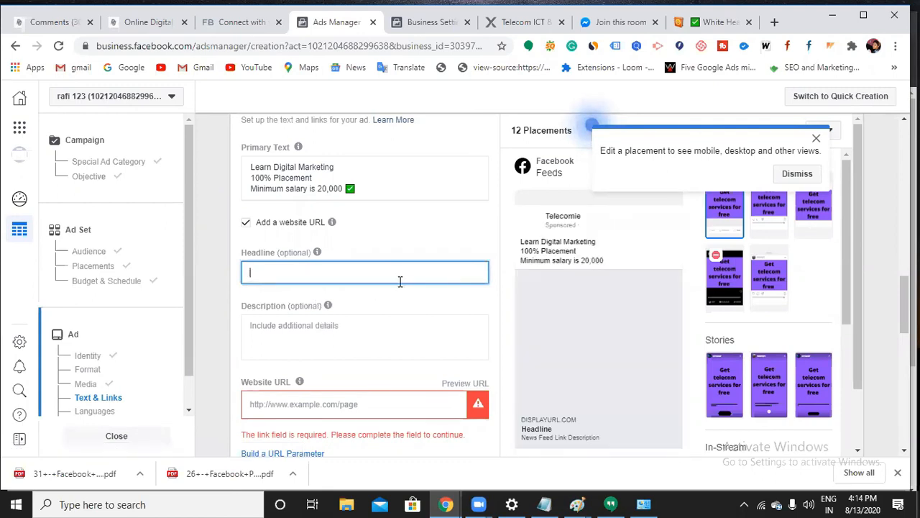
click(405, 275)
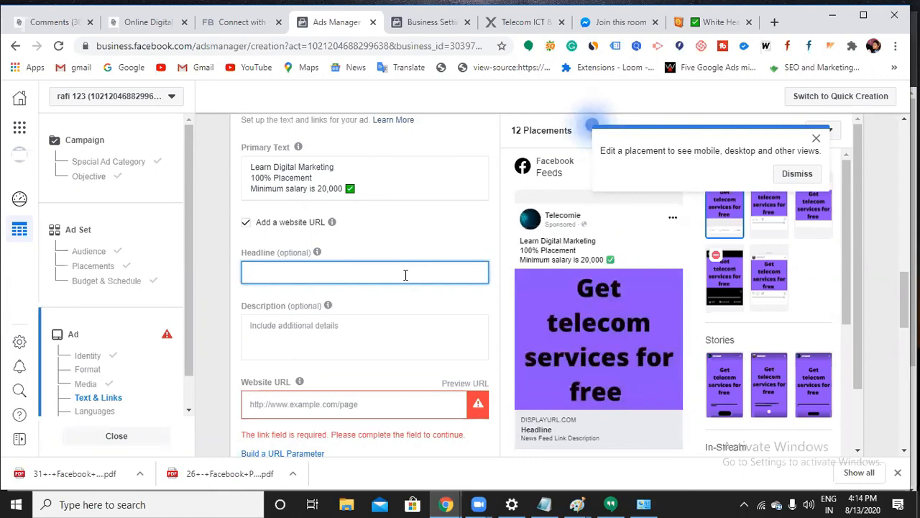
text(Digital Marketing)
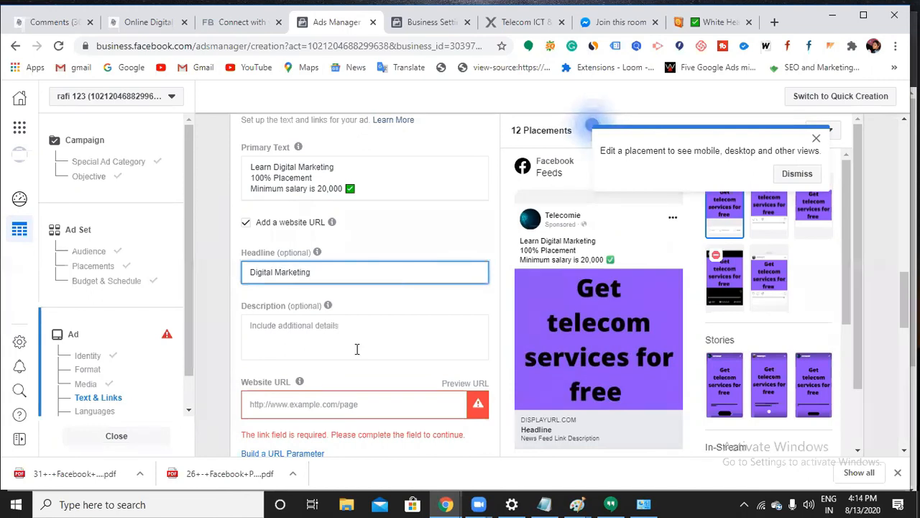
Enter "Get job ready in just 45 days" as the ad's description
click(356, 327)
text(Ge)
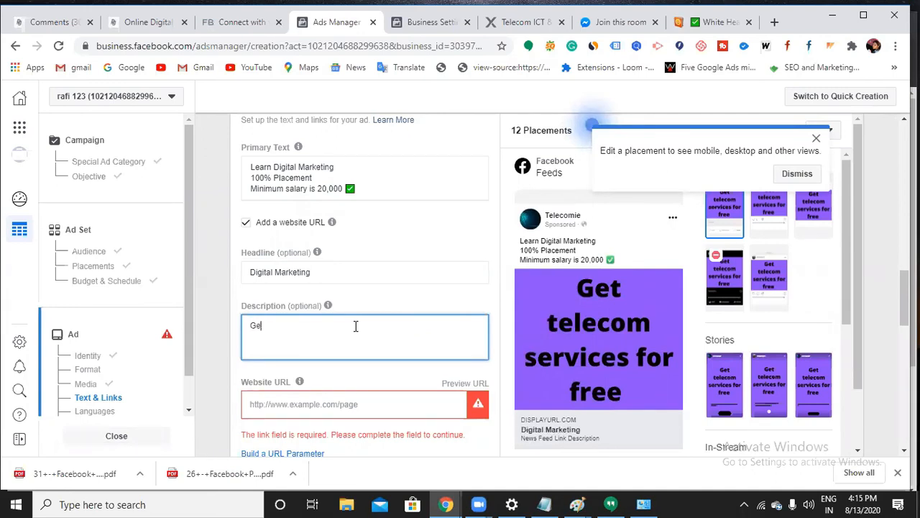
text(t job ready in just 45 )
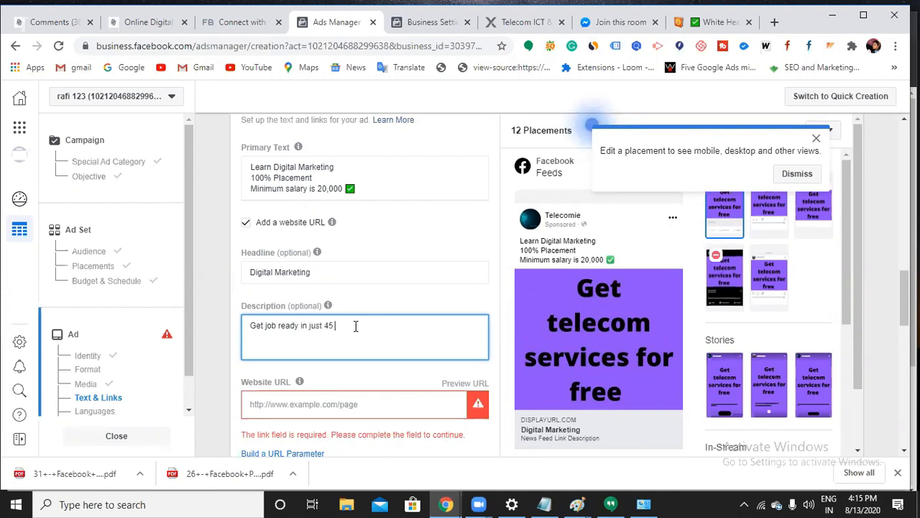
text(day)
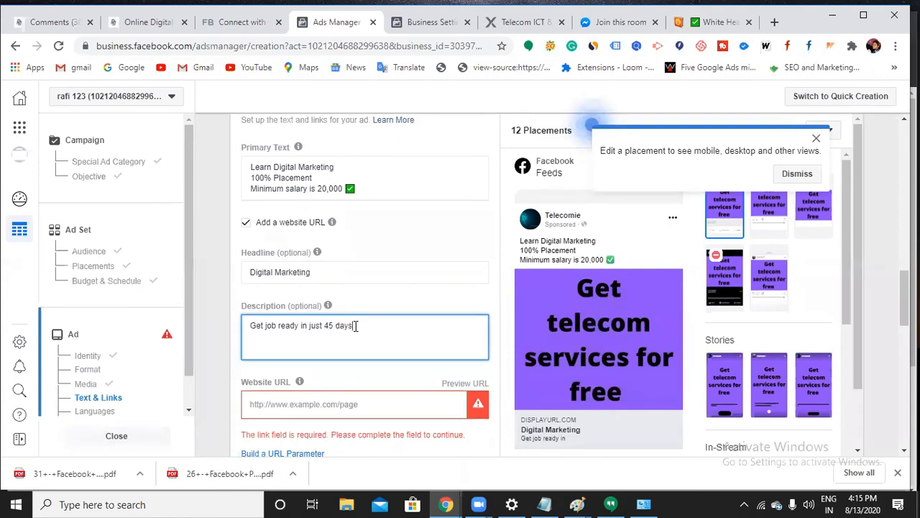
text(s)
click(362, 402)
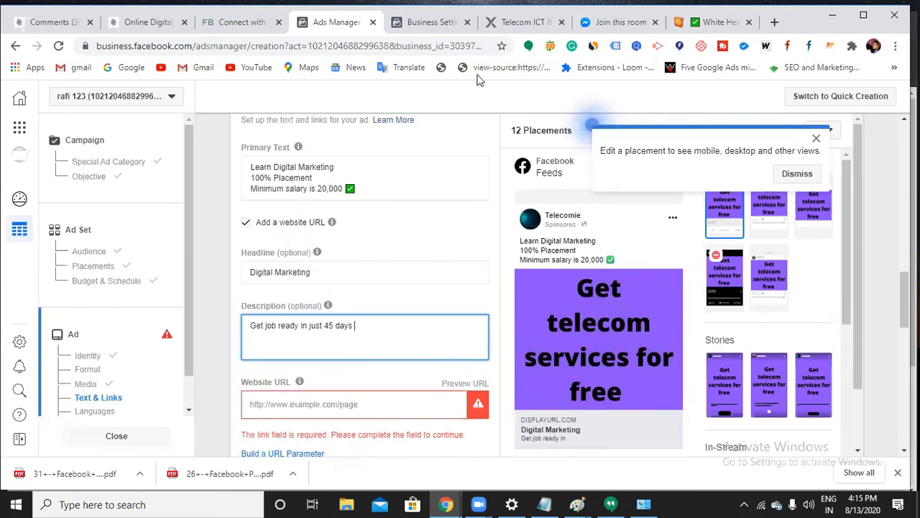
click(150, 23)
click(100, 47)
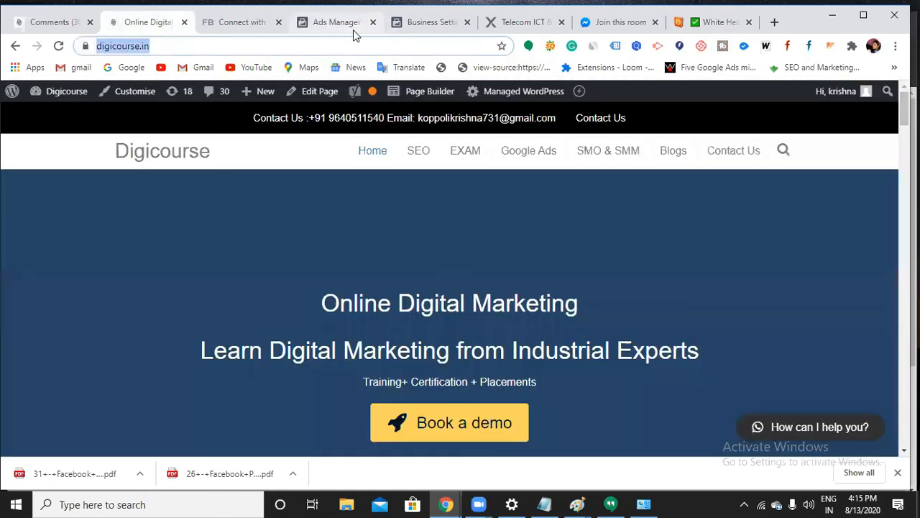
click(353, 30)
click(310, 402)
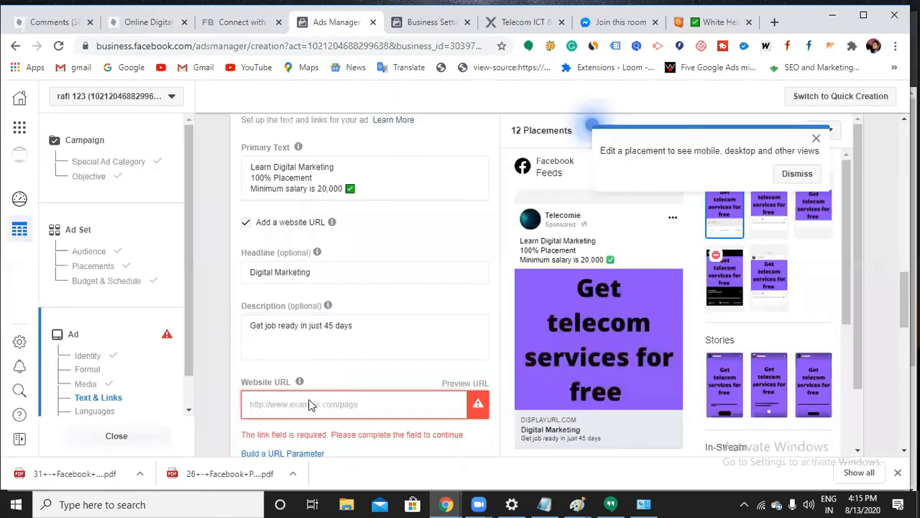
key(ctrl+v)
click(444, 327)
Set the ad's call to action to Sign Up
scroll(444, 328, down, 2)
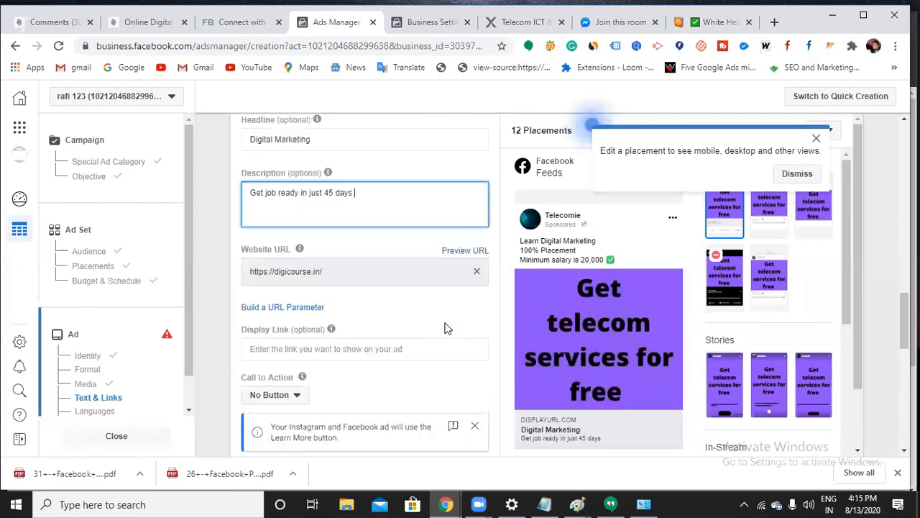
scroll(444, 328, down, 2)
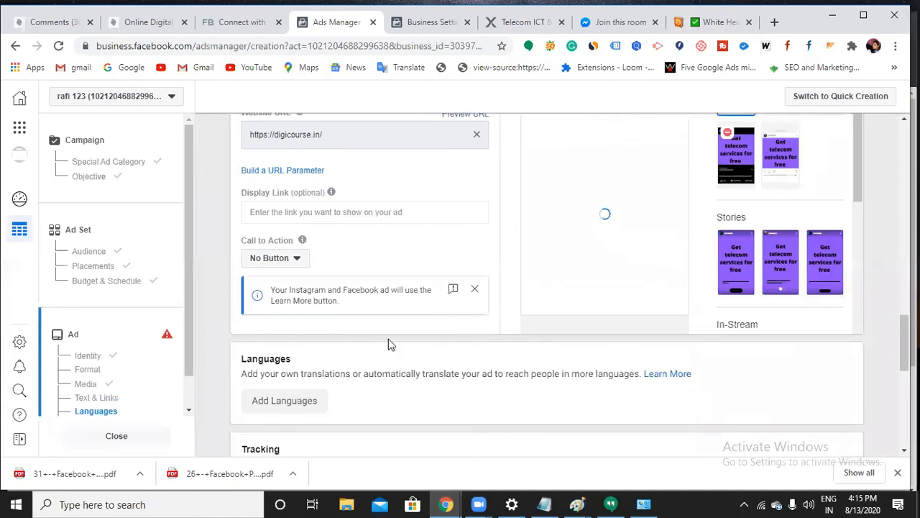
scroll(388, 344, up, 2)
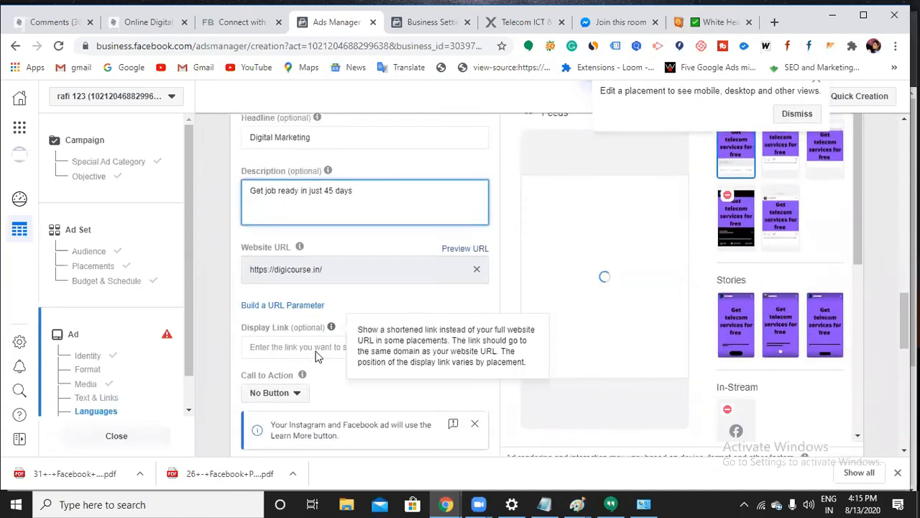
scroll(294, 391, down, 1)
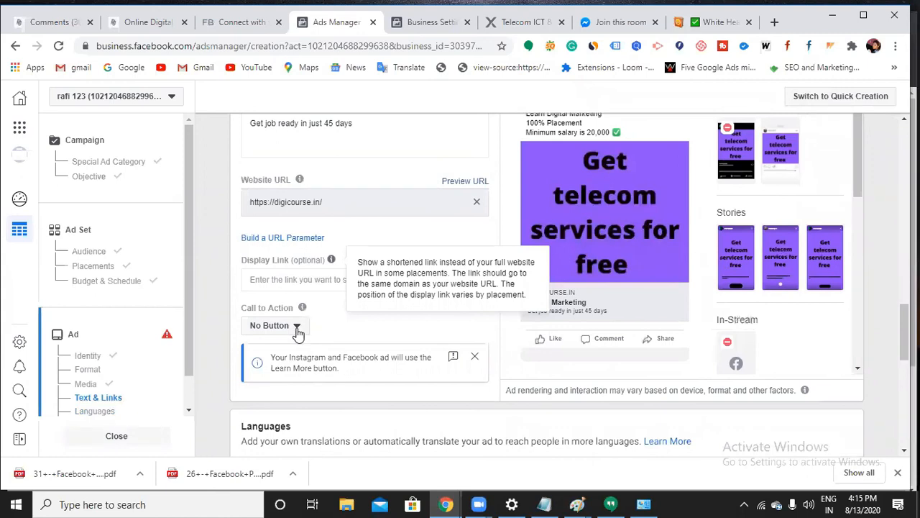
click(297, 328)
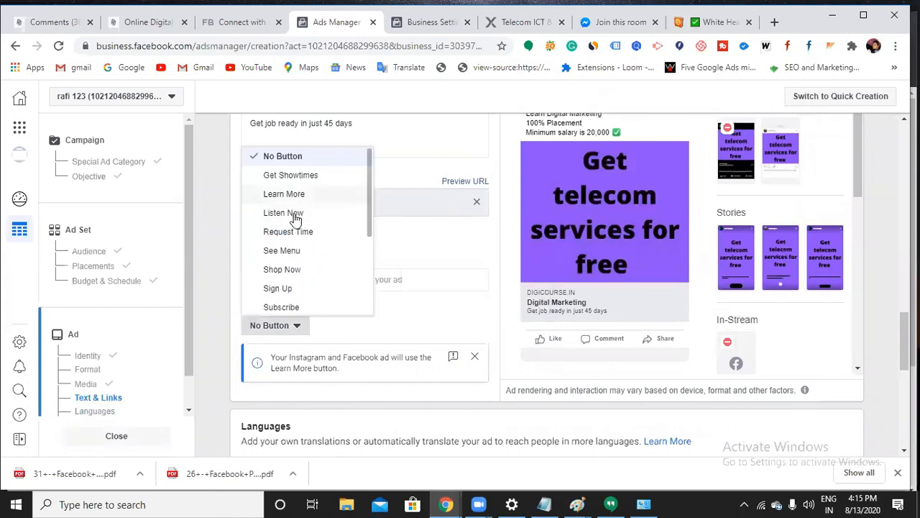
click(277, 288)
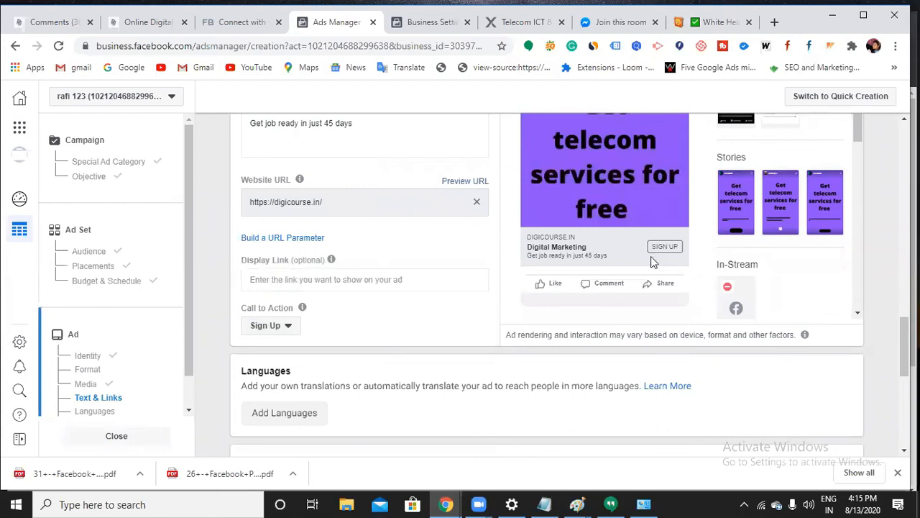
Dismiss the placement-editing tip, then examine the Facebook Feeds preview, the device preview options and the other placement thumbnails
scroll(766, 338, up, 1)
scroll(765, 338, up, 3)
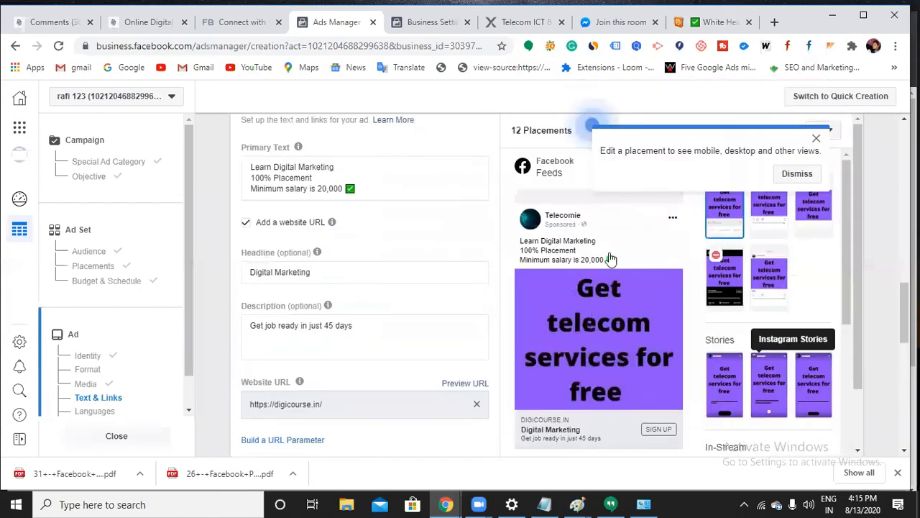
scroll(771, 353, up, 1)
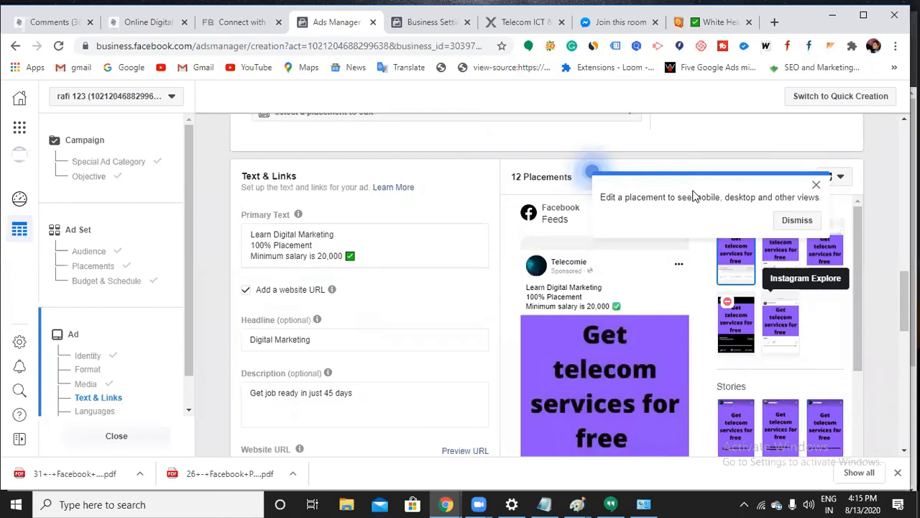
click(815, 183)
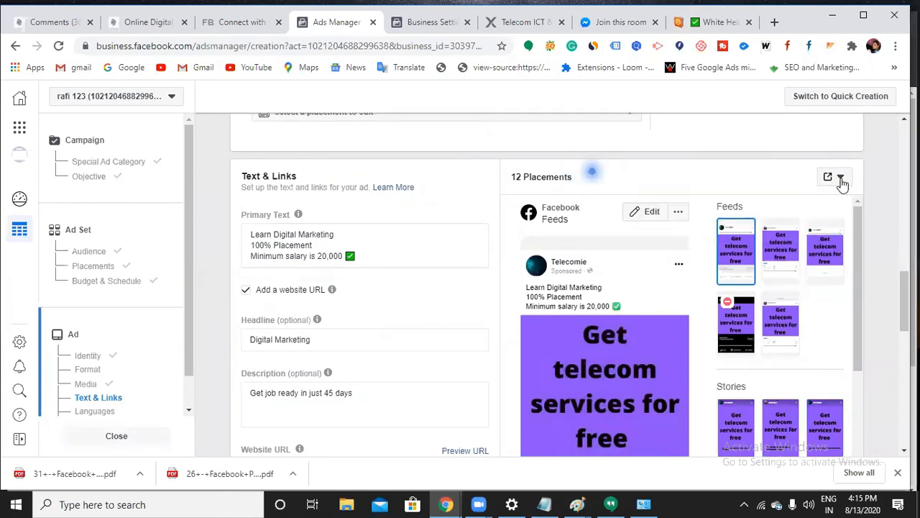
click(840, 177)
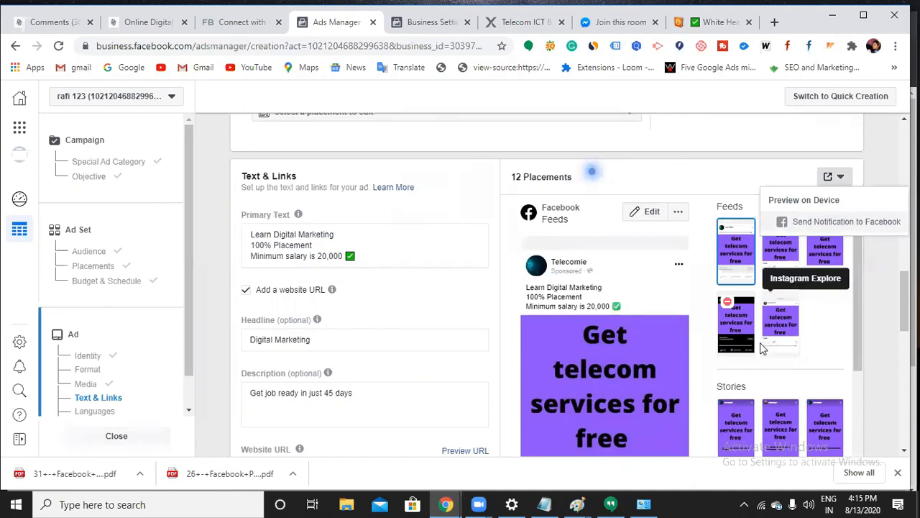
scroll(764, 343, down, 4)
scroll(759, 343, down, 2)
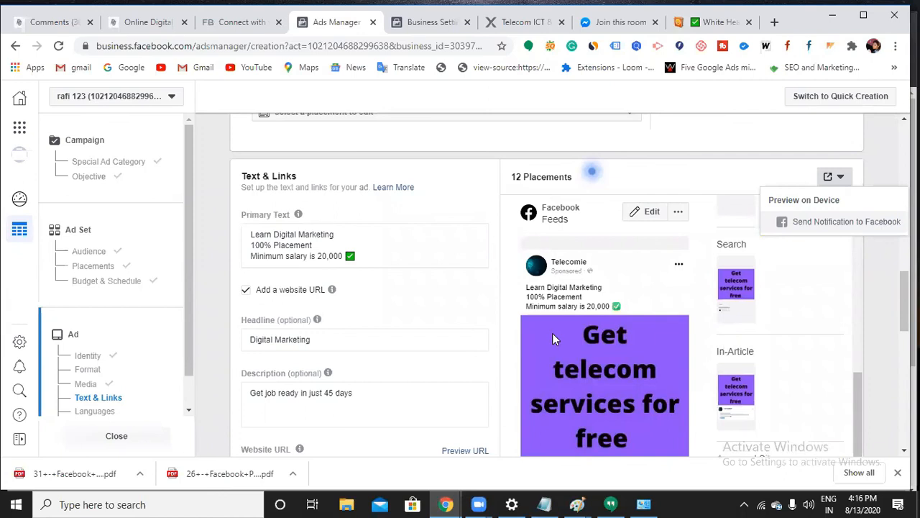
Review the ad's media, text and link settings through to the tracking section and the final confirmation area
scroll(411, 380, down, 3)
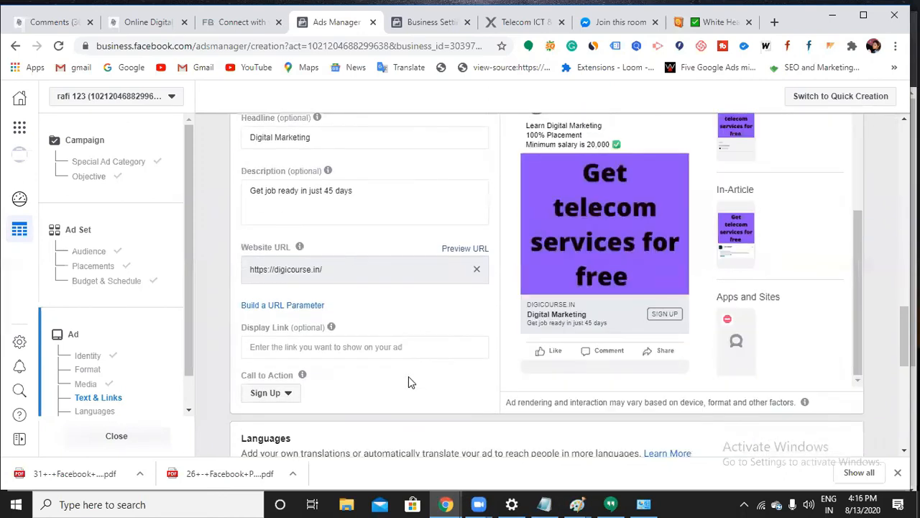
scroll(409, 377, up, 3)
scroll(410, 375, down, 3)
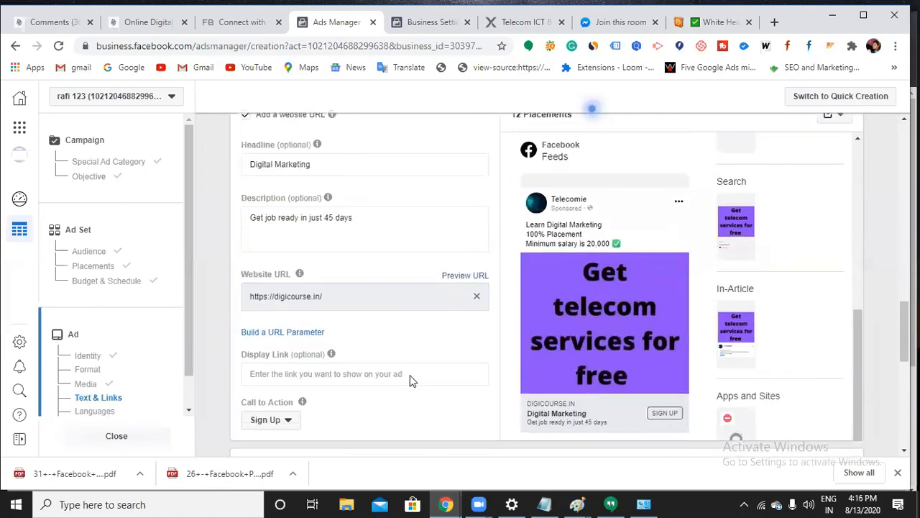
scroll(413, 377, down, 1)
scroll(435, 370, up, 7)
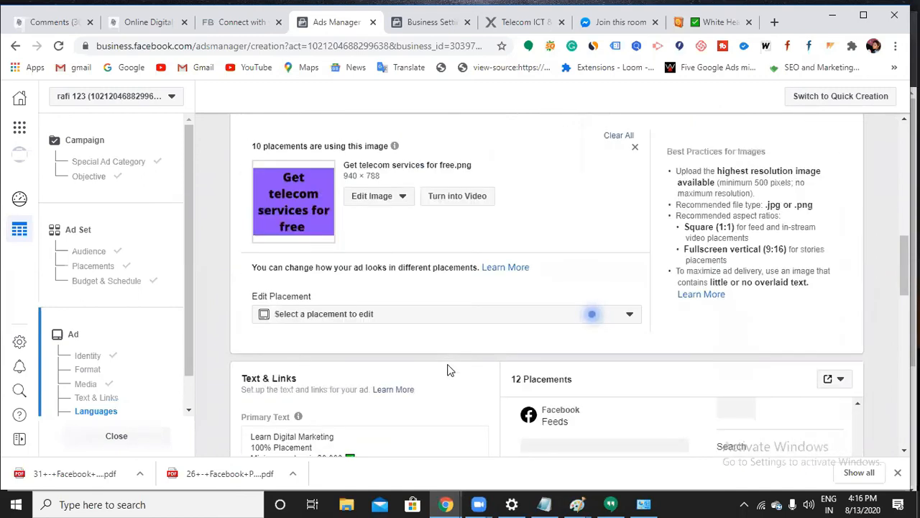
scroll(447, 370, down, 2)
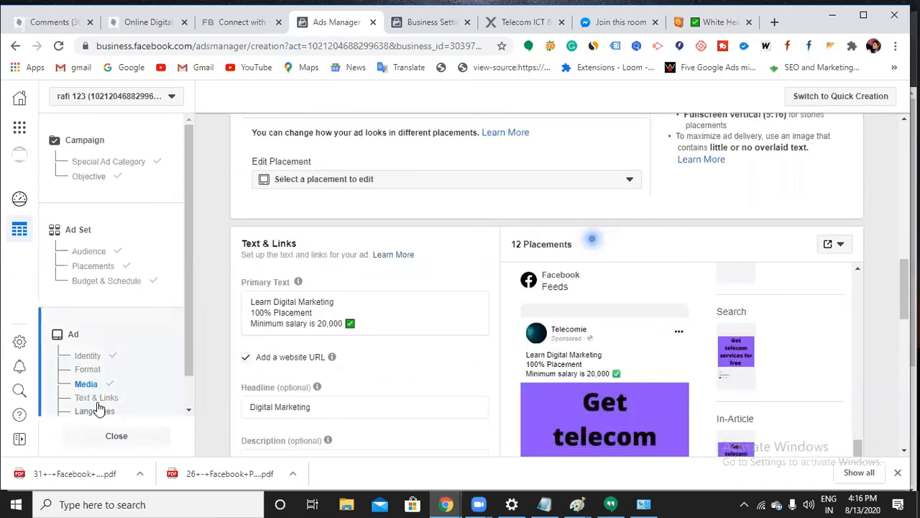
scroll(98, 408, down, 1)
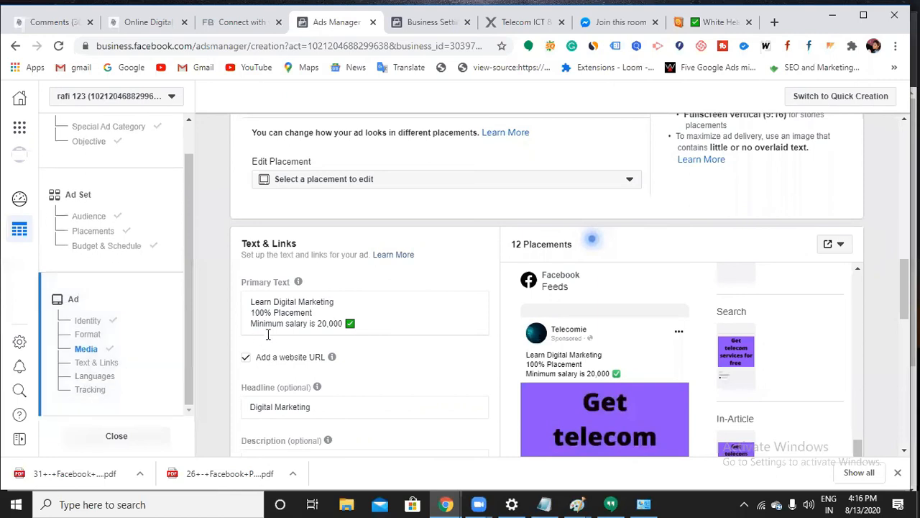
scroll(310, 314, down, 1)
scroll(353, 324, down, 10)
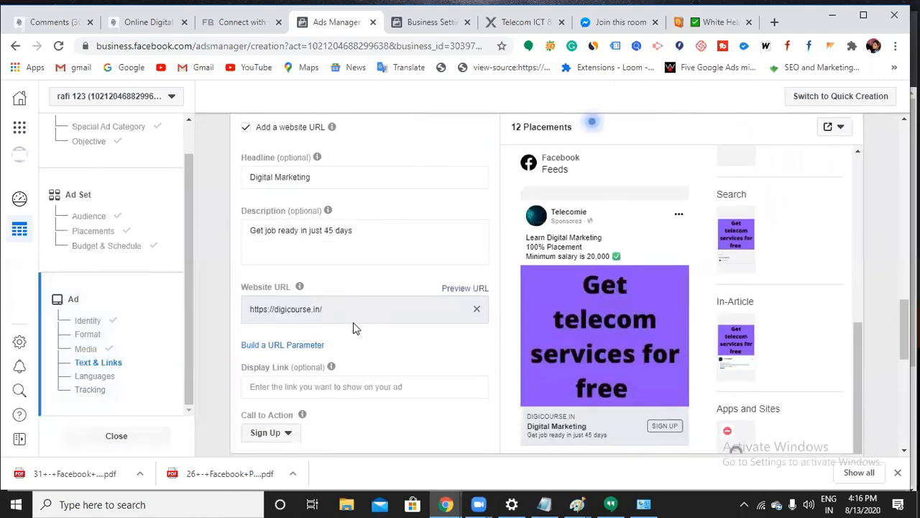
scroll(361, 335, down, 3)
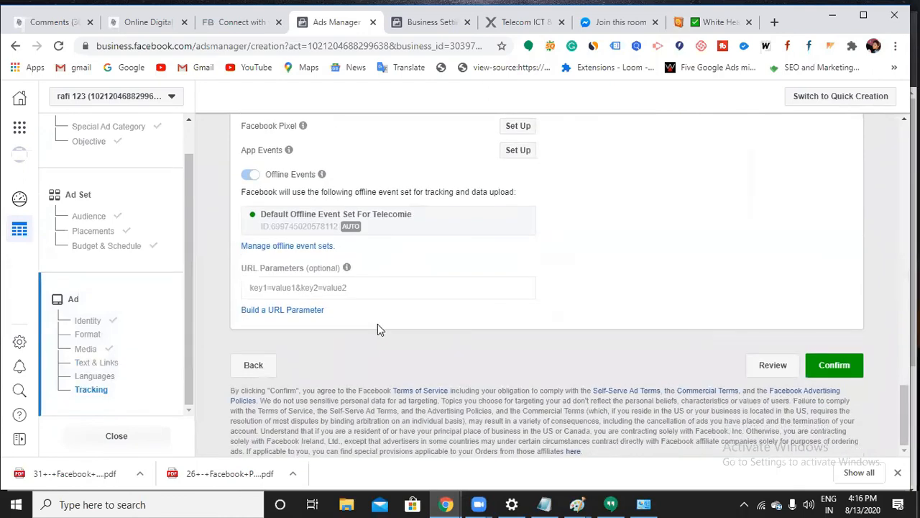
Confirm the finished ad after the tracking section and continue with Credit or Debit Card as the payment method
scroll(378, 327, up, 1)
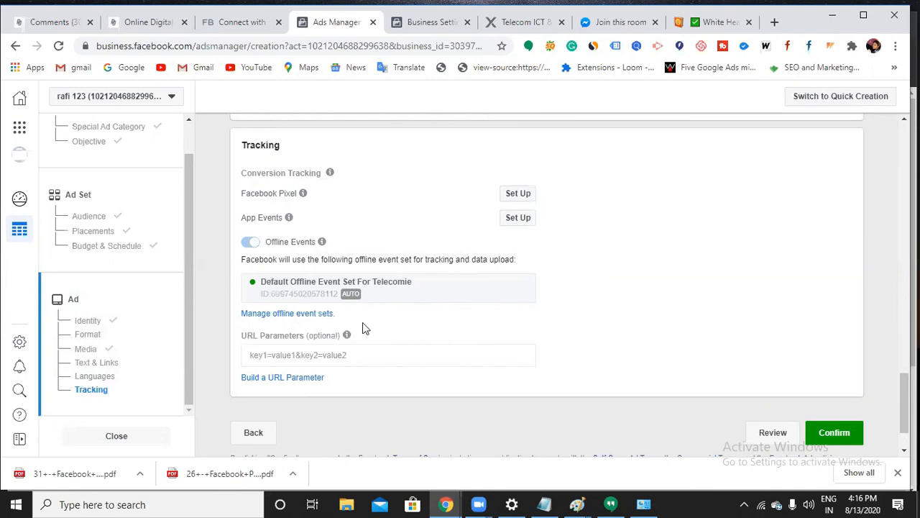
scroll(530, 285, up, 2)
scroll(536, 289, down, 3)
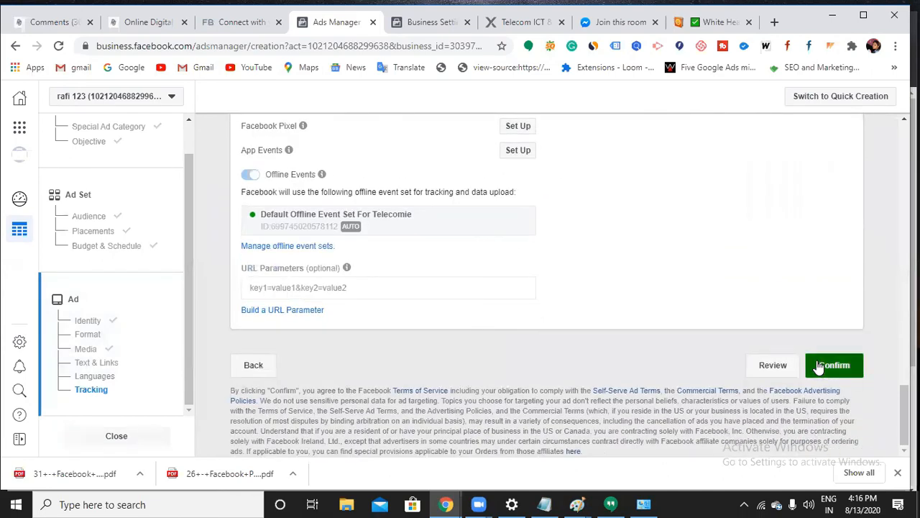
click(820, 365)
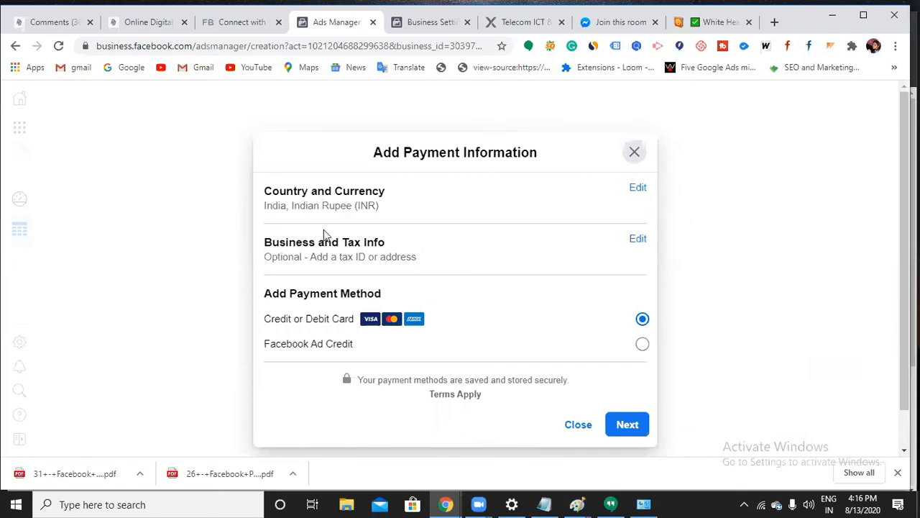
scroll(342, 336, down, 1)
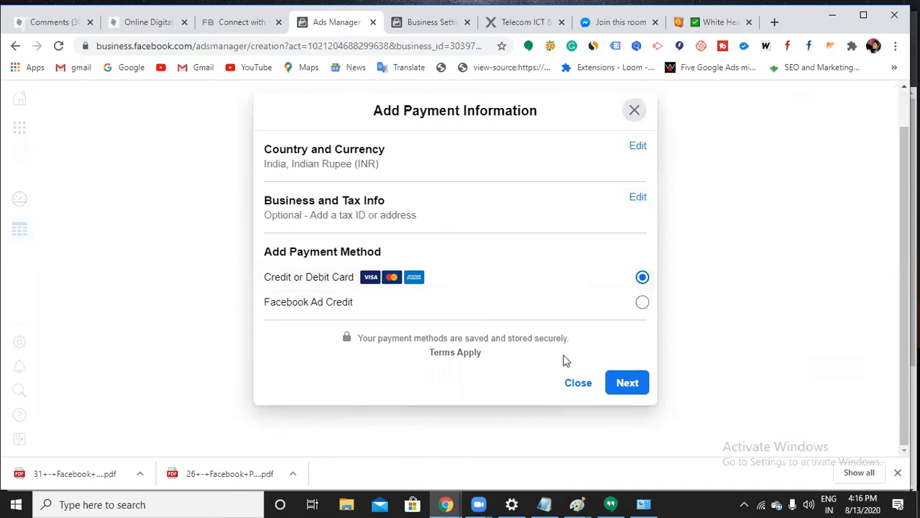
click(622, 384)
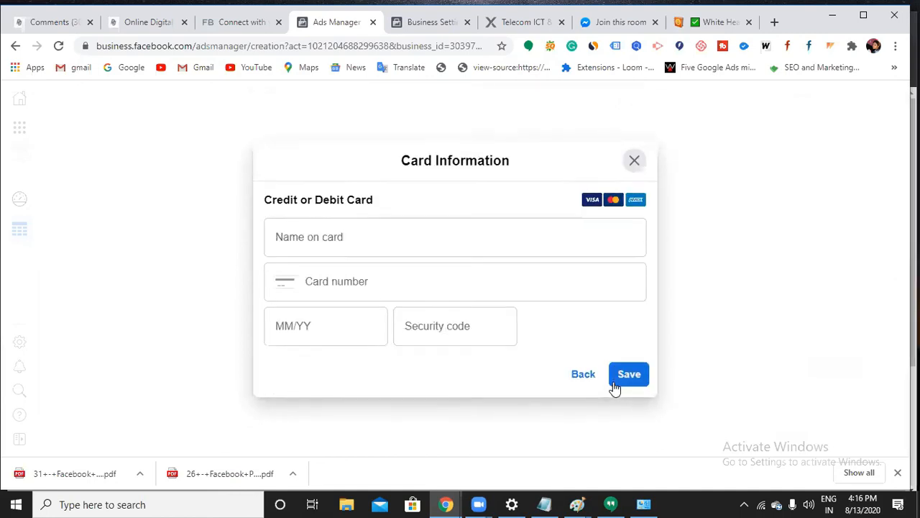
Go through the name, card number and expiry date fields of the card form, leaving them blank
click(443, 234)
click(432, 283)
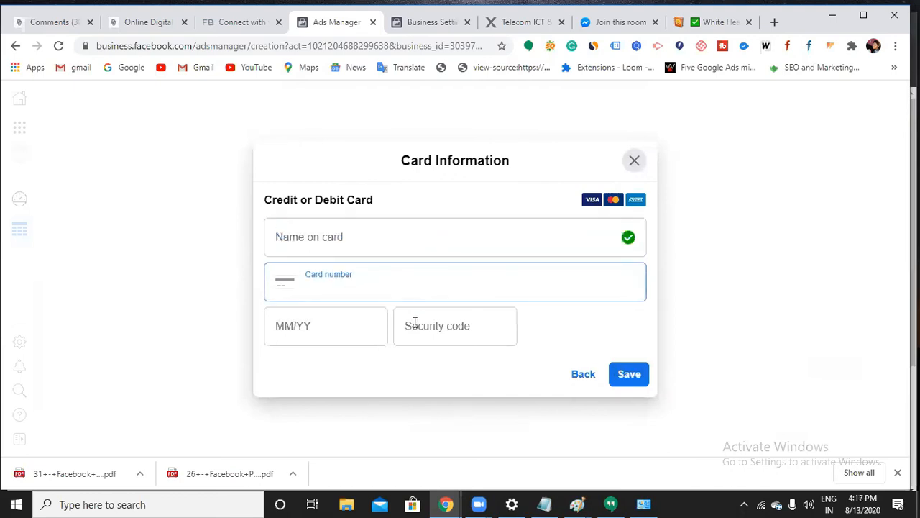
click(380, 324)
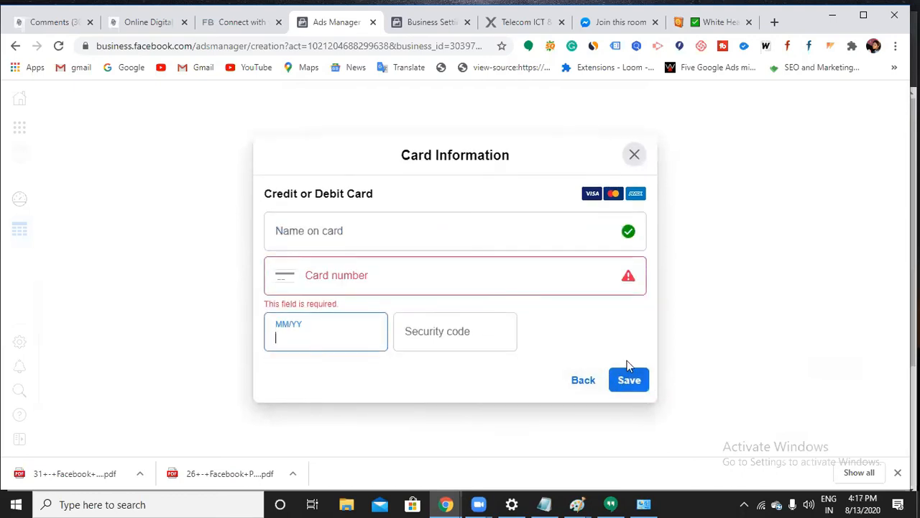
click(598, 334)
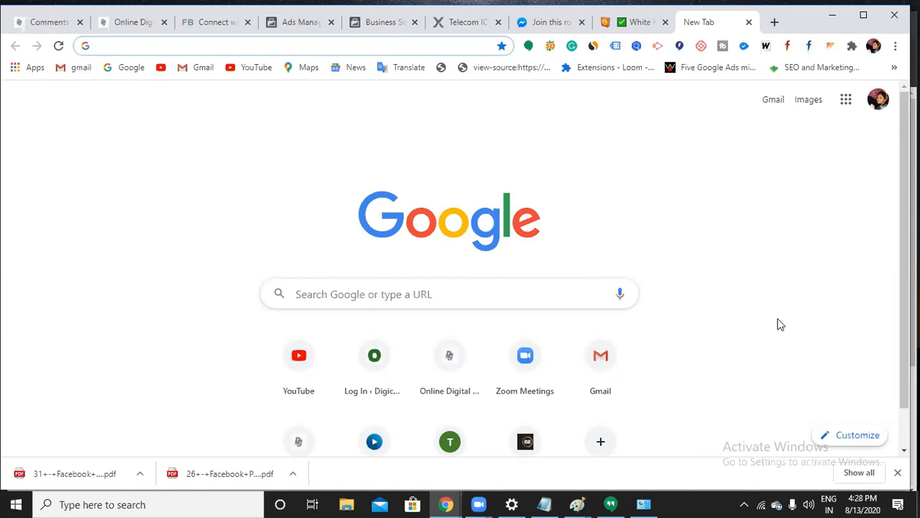
Open the bookmarked Facebook Ad Library and search for udemy to bring up the verified Udemy page's ads
click(895, 67)
click(672, 304)
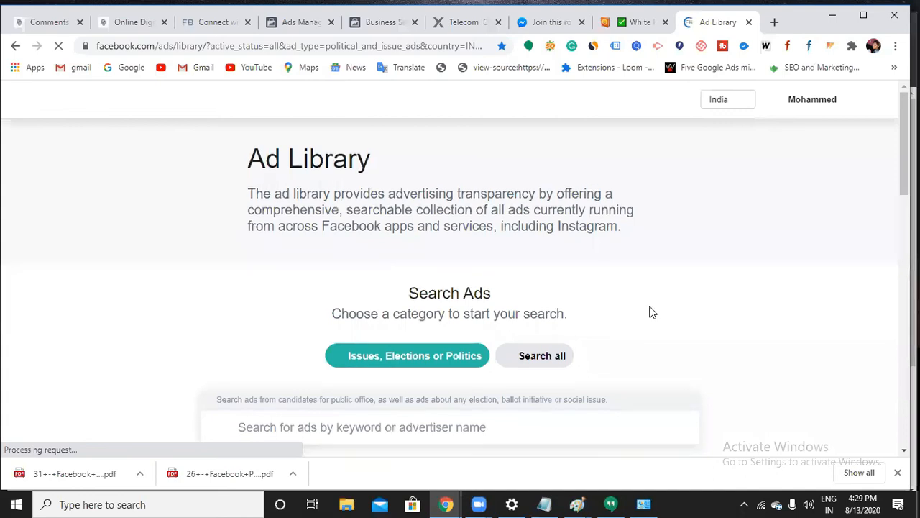
scroll(653, 312, down, 1)
click(438, 366)
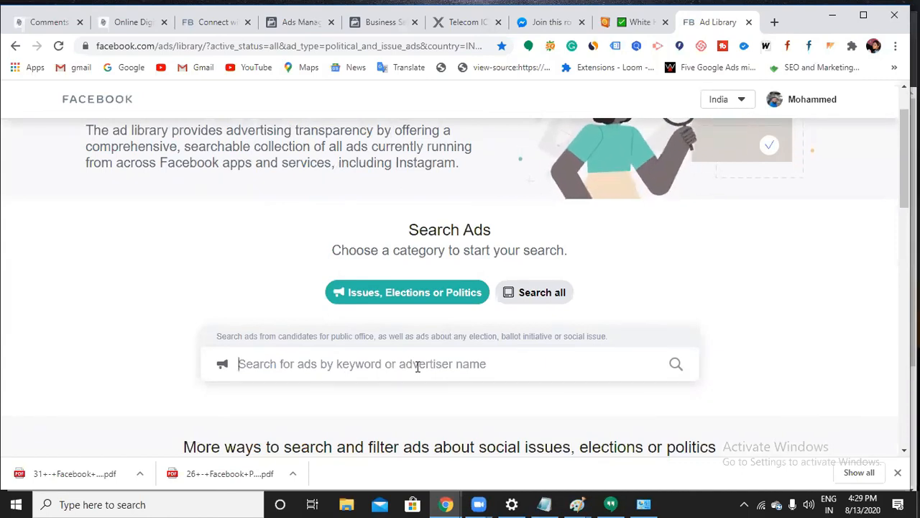
text(udem)
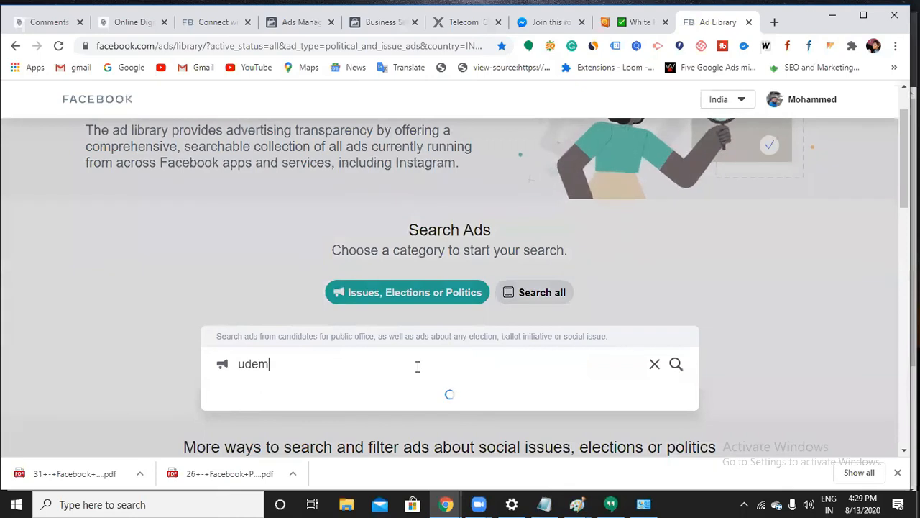
text(y)
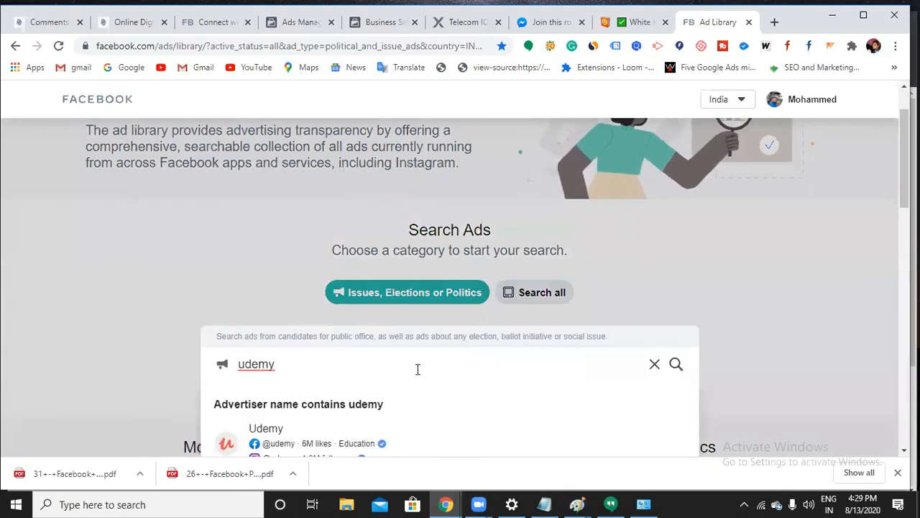
scroll(420, 401, down, 1)
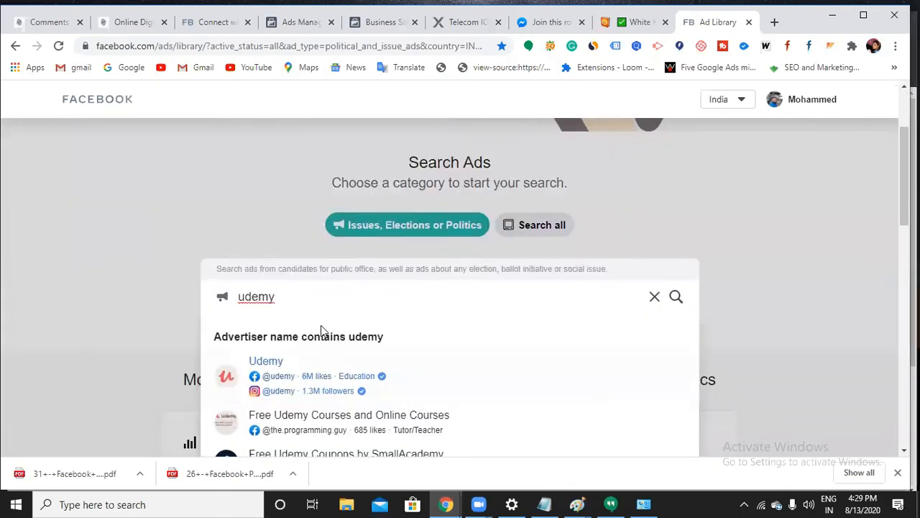
click(279, 379)
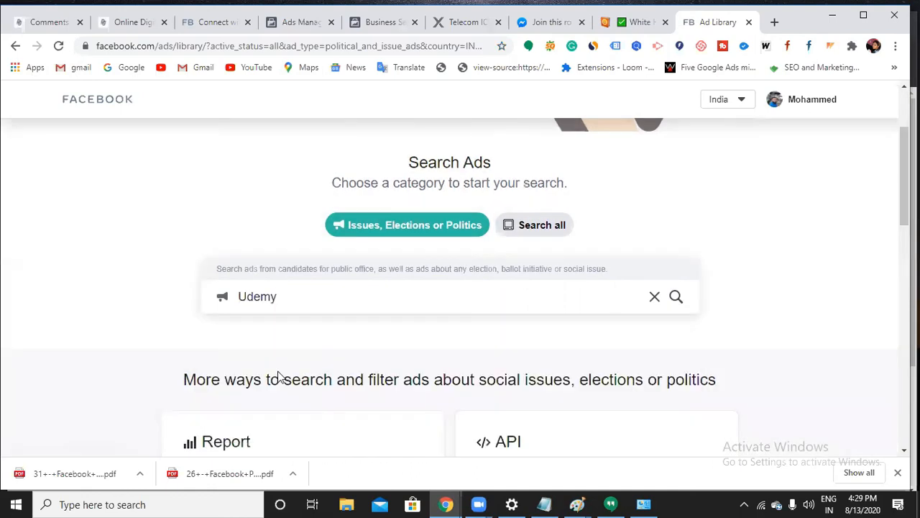
Examine Udemy's page transparency and ad spending information, the available filters, and its ad's text, image and link details
scroll(295, 367, down, 1)
scroll(328, 339, up, 2)
scroll(330, 335, down, 4)
scroll(330, 339, down, 2)
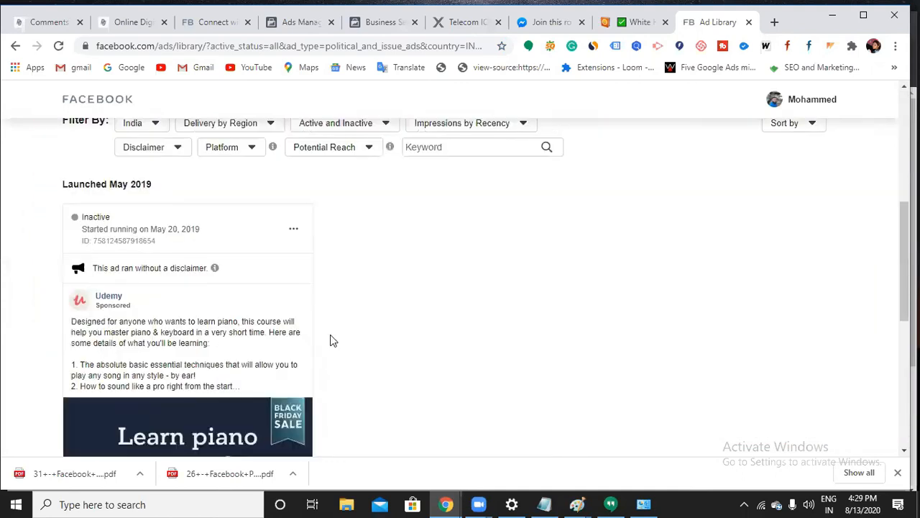
scroll(260, 326, up, 1)
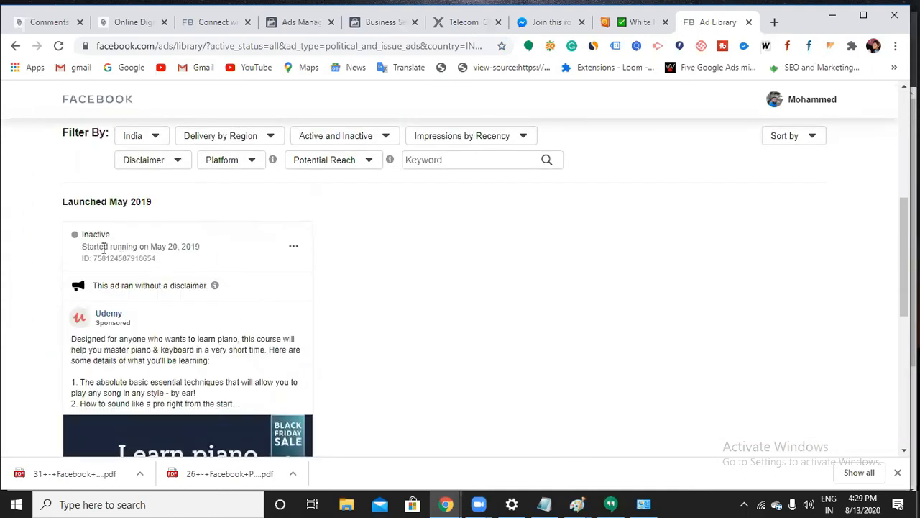
scroll(143, 286, down, 1)
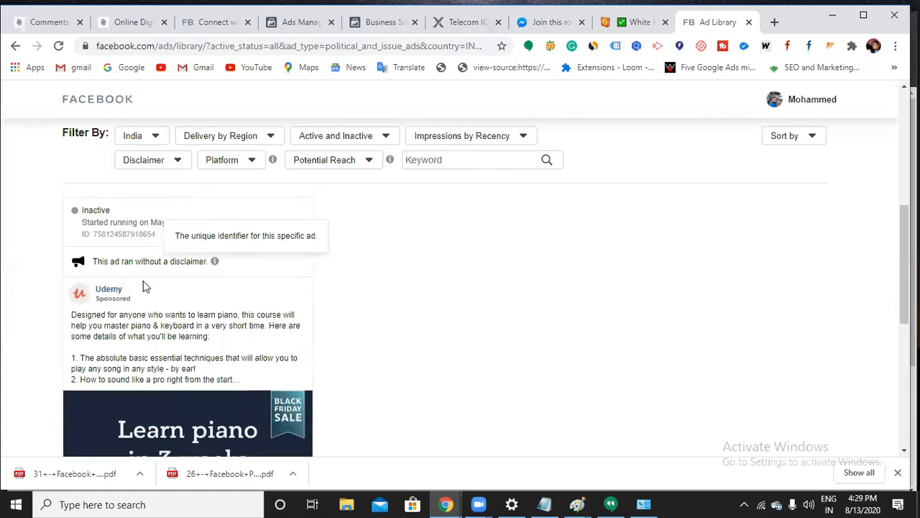
scroll(144, 286, down, 1)
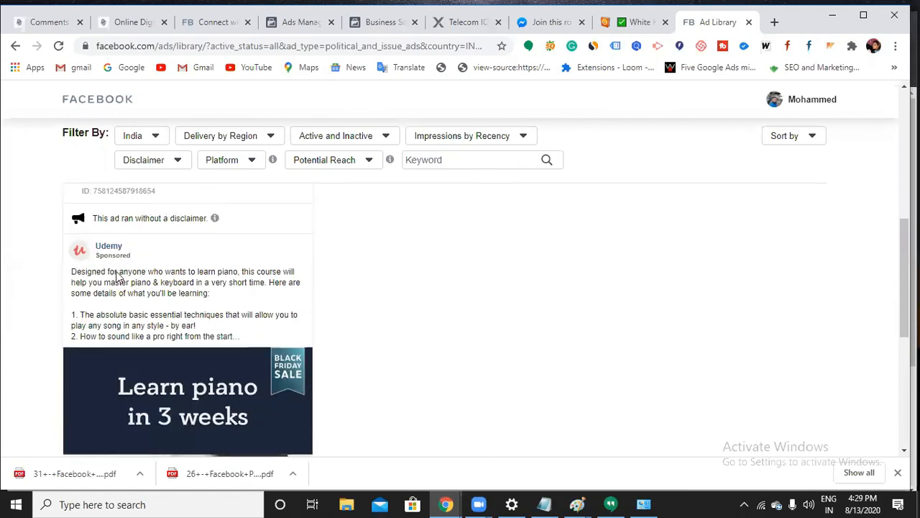
scroll(105, 271, down, 1)
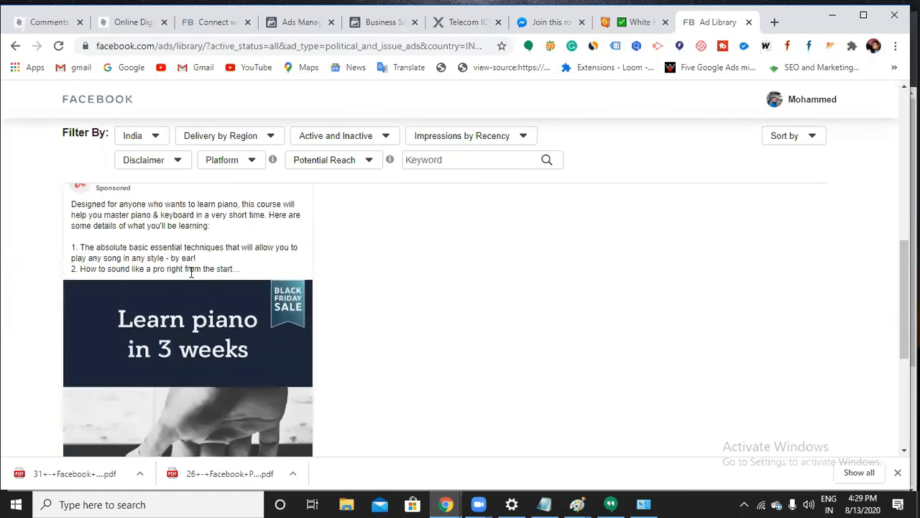
scroll(206, 342, down, 4)
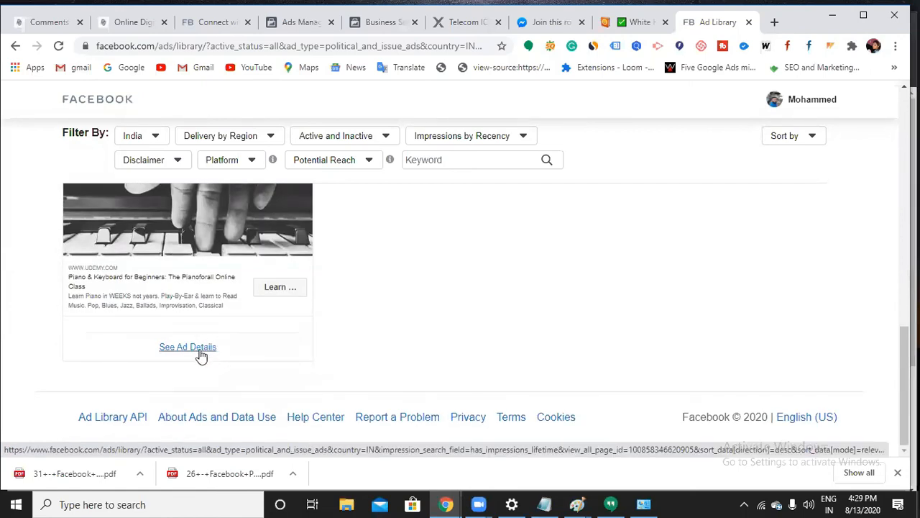
scroll(254, 350, up, 9)
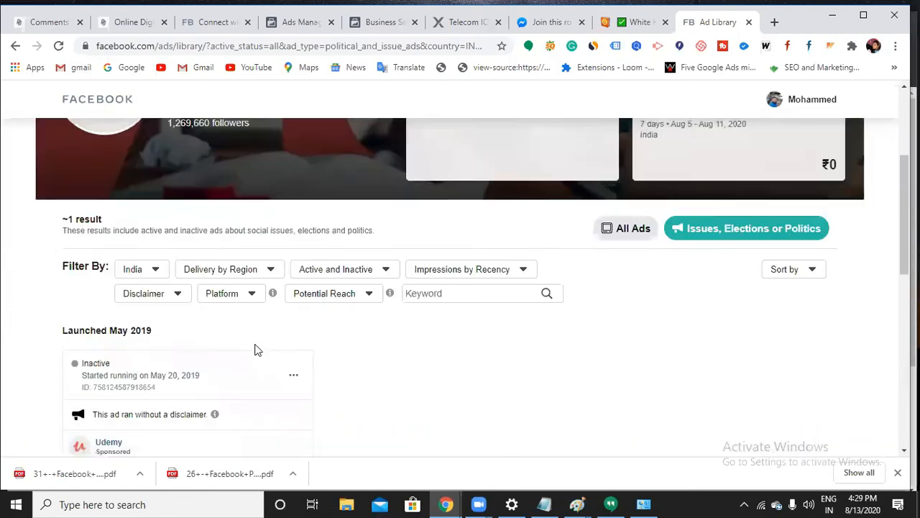
scroll(256, 349, up, 3)
Open the active and inactive status filter for Udemy's ads
scroll(234, 278, down, 4)
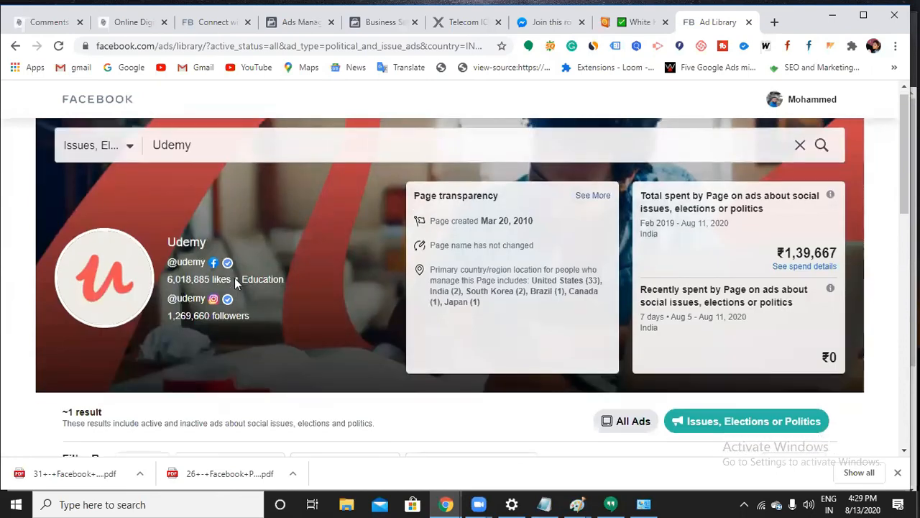
click(381, 204)
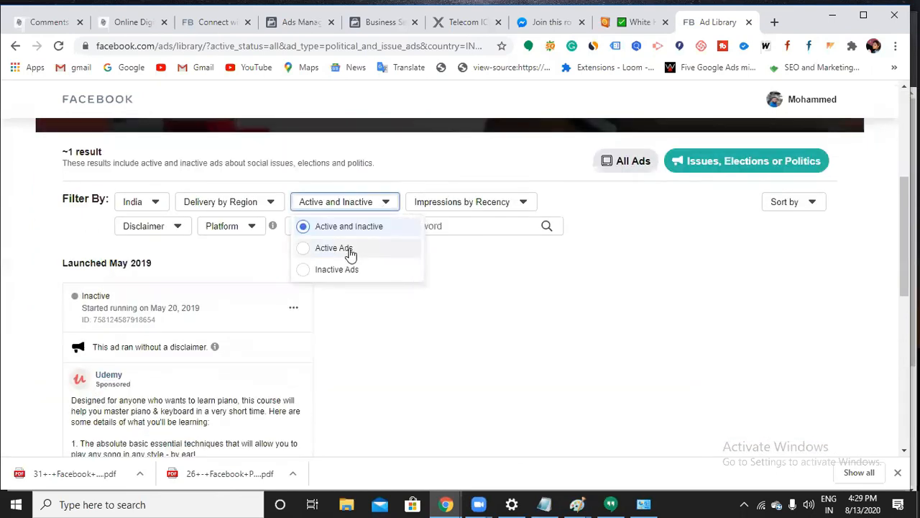